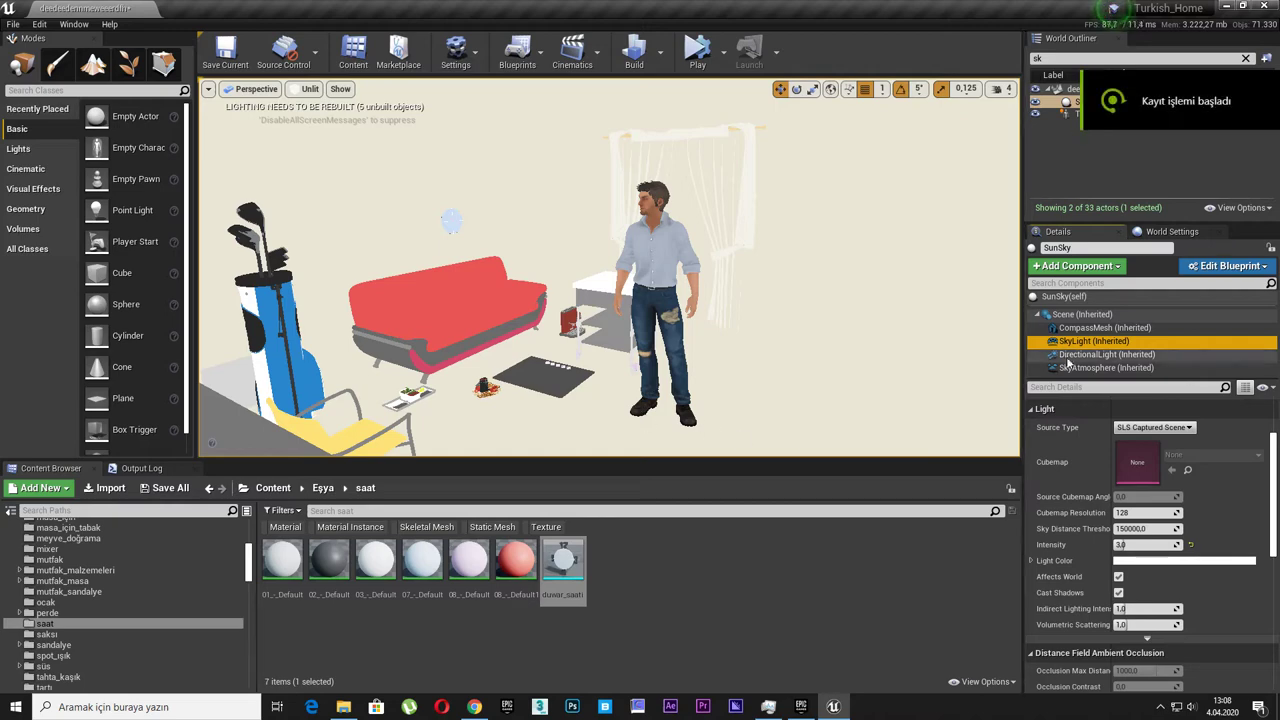
Set the SunSky's DirectionalLight Mobility to Static
{"action": "left_click", "coordinate": [1100, 354]}
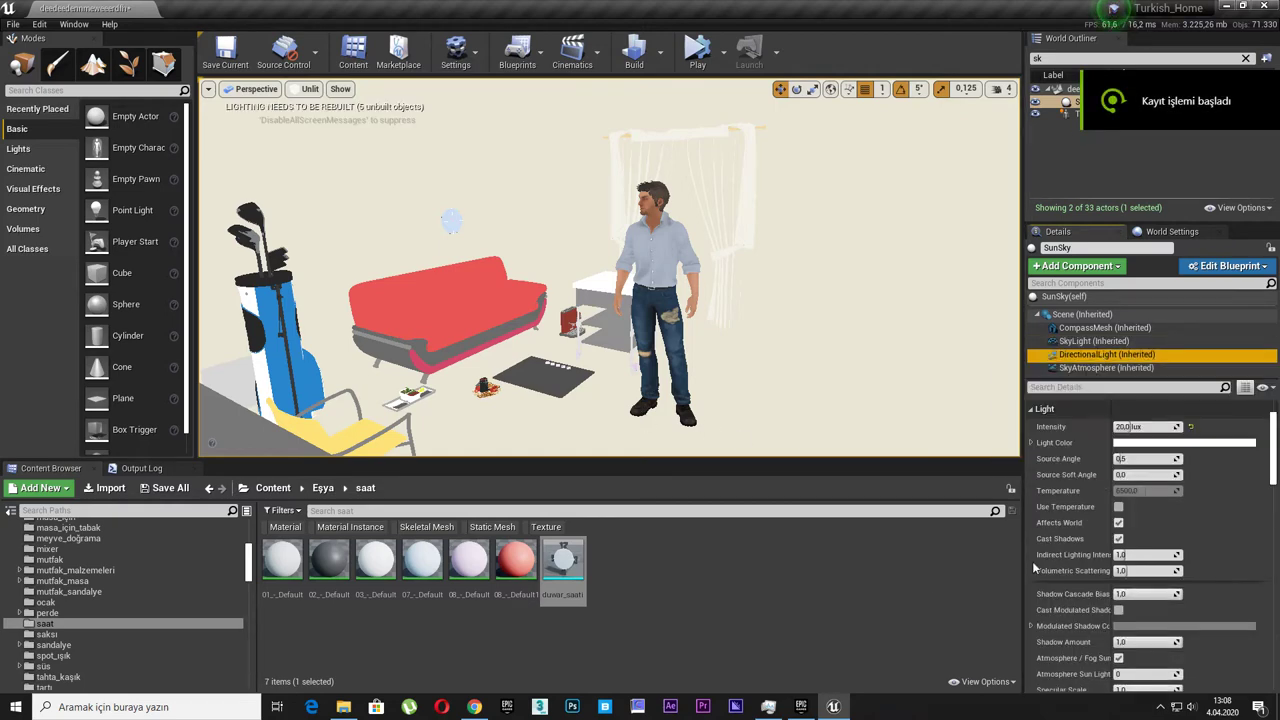
{"action": "scroll", "coordinate": [1091, 514], "scroll_direction": "down", "scroll_amount": 5}
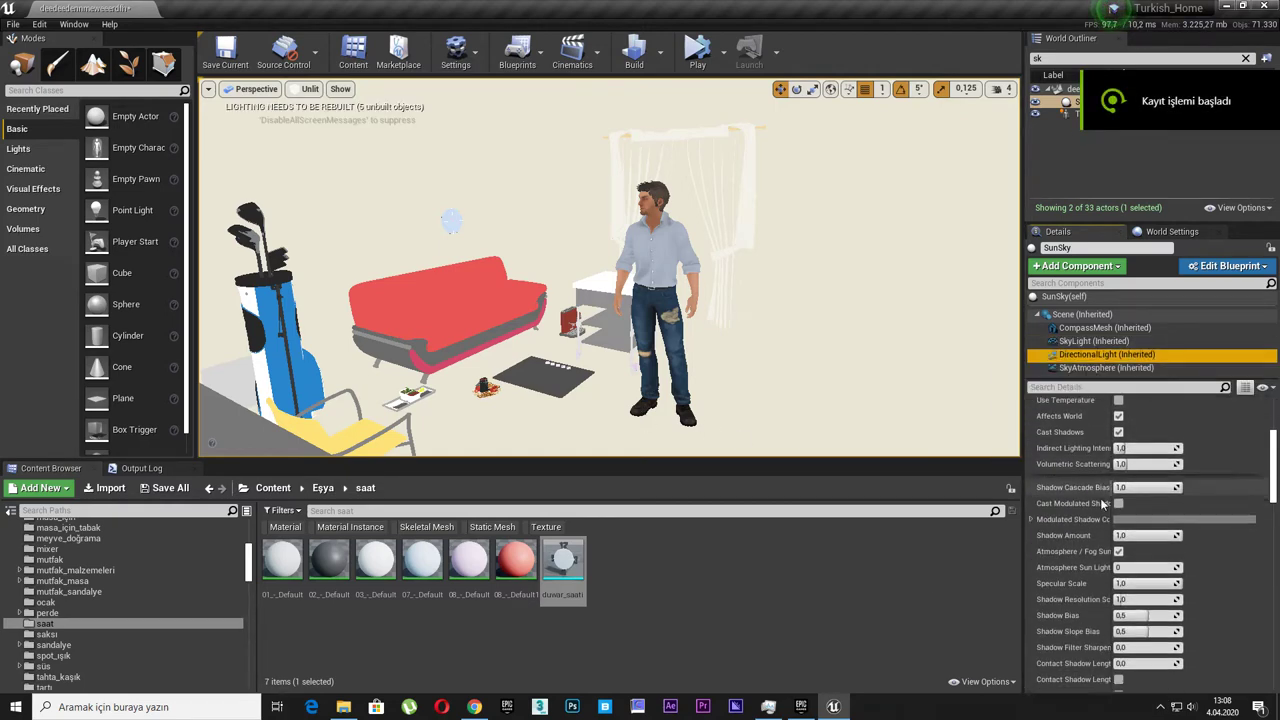
{"action": "scroll", "coordinate": [1085, 510], "scroll_direction": "down", "scroll_amount": 3}
{"action": "scroll", "coordinate": [1076, 504], "scroll_direction": "down", "scroll_amount": 3}
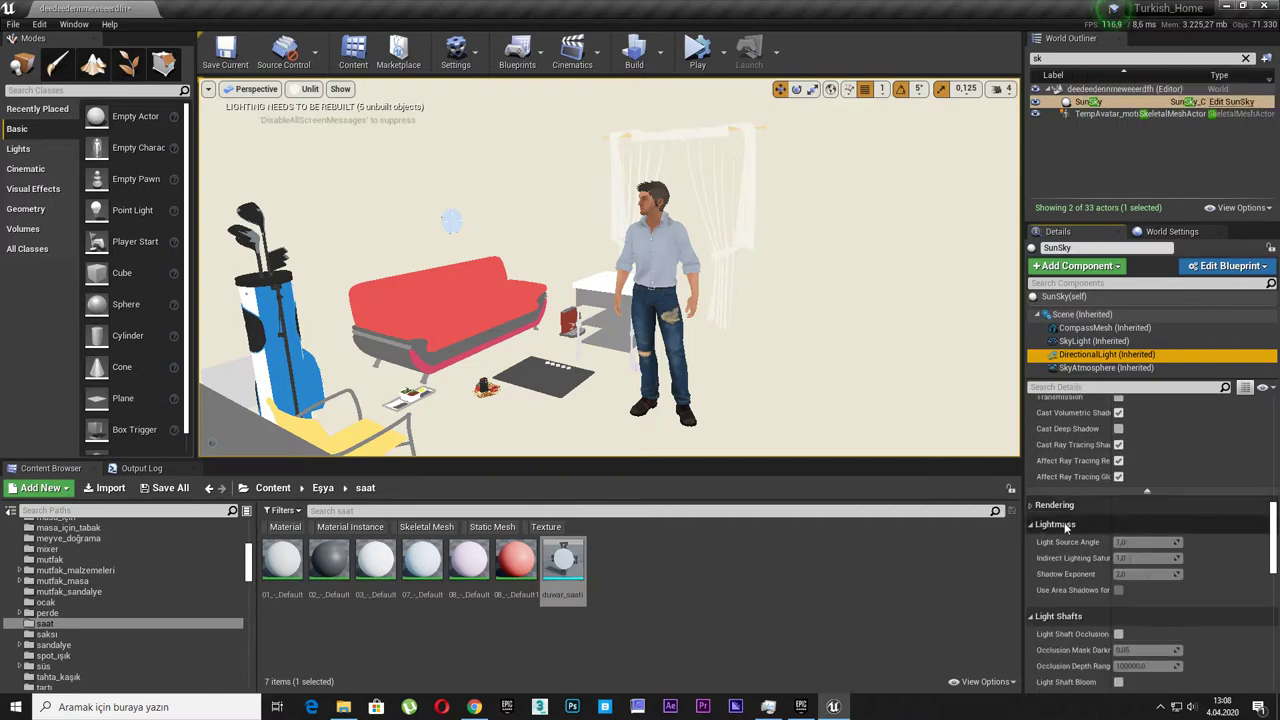
{"action": "scroll", "coordinate": [1068, 527], "scroll_direction": "down", "scroll_amount": 3}
{"action": "left_click", "coordinate": [1064, 510]}
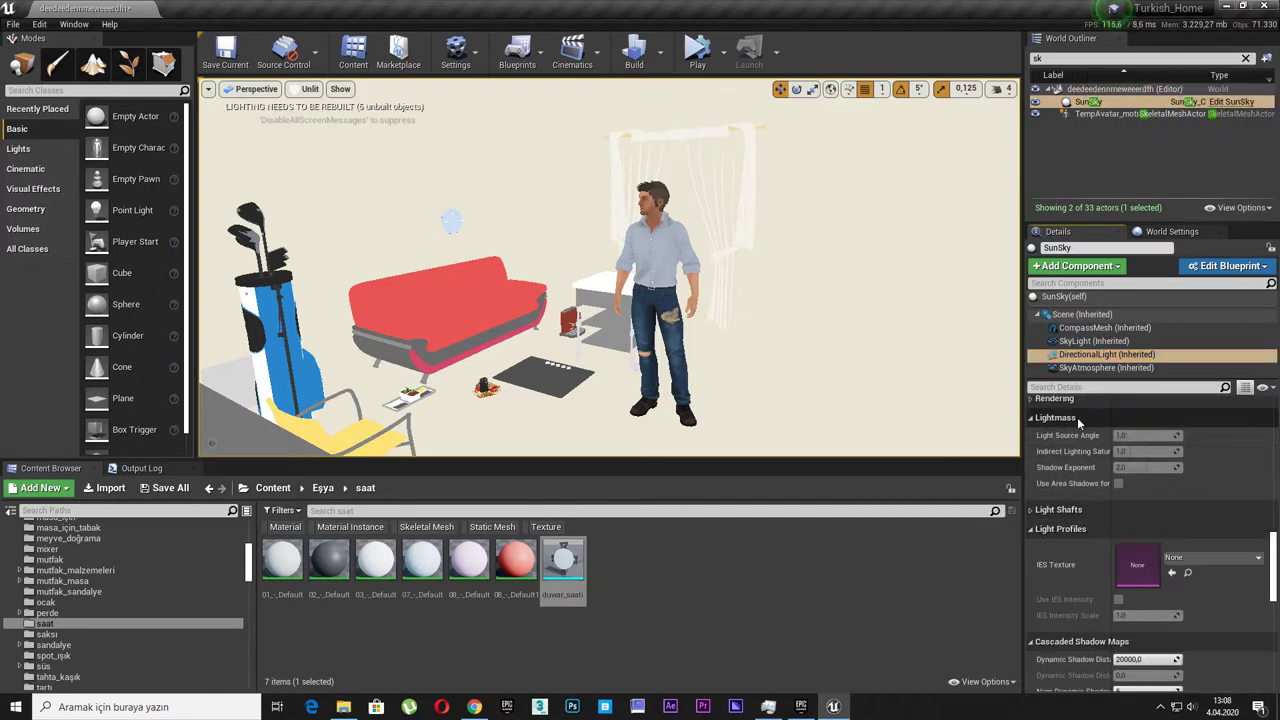
{"action": "left_click", "coordinate": [1077, 417]}
{"action": "left_click", "coordinate": [1077, 417]}
{"action": "scroll", "coordinate": [1184, 490], "scroll_direction": "up", "scroll_amount": 3}
{"action": "scroll", "coordinate": [1184, 492], "scroll_direction": "up", "scroll_amount": 3}
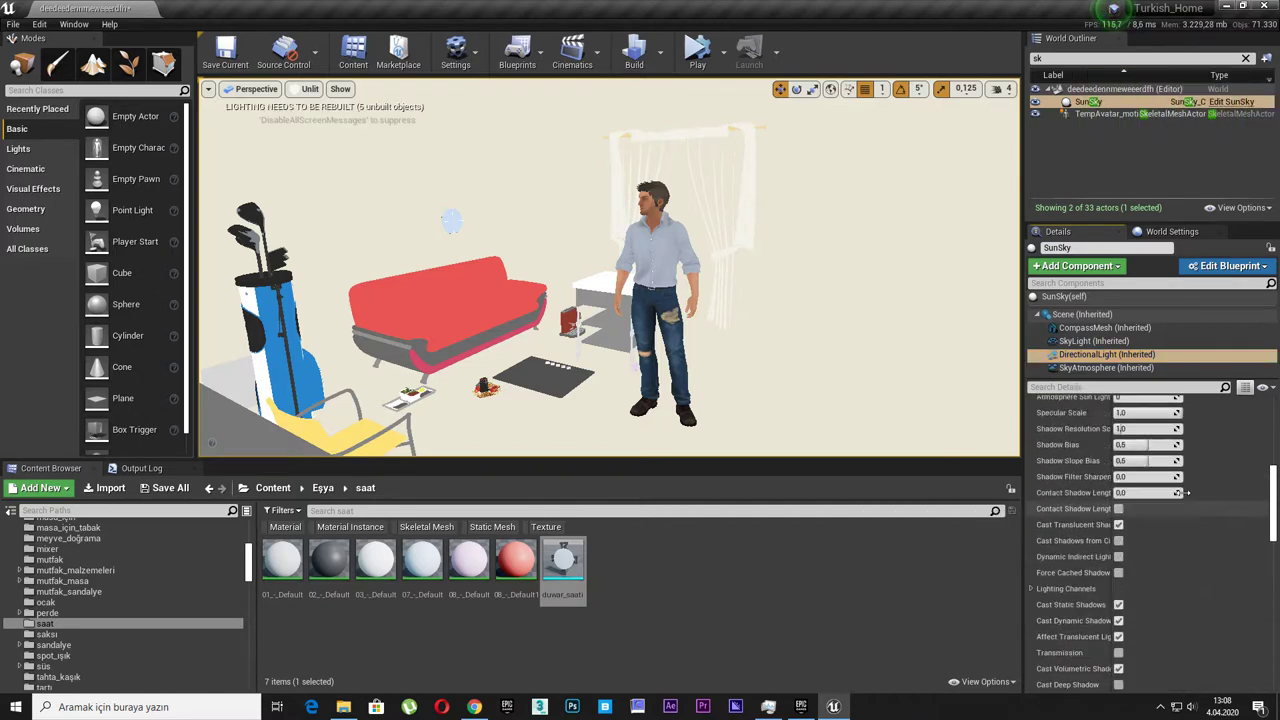
{"action": "scroll", "coordinate": [1183, 490], "scroll_direction": "up", "scroll_amount": 3}
{"action": "scroll", "coordinate": [1186, 481], "scroll_direction": "up", "scroll_amount": 3}
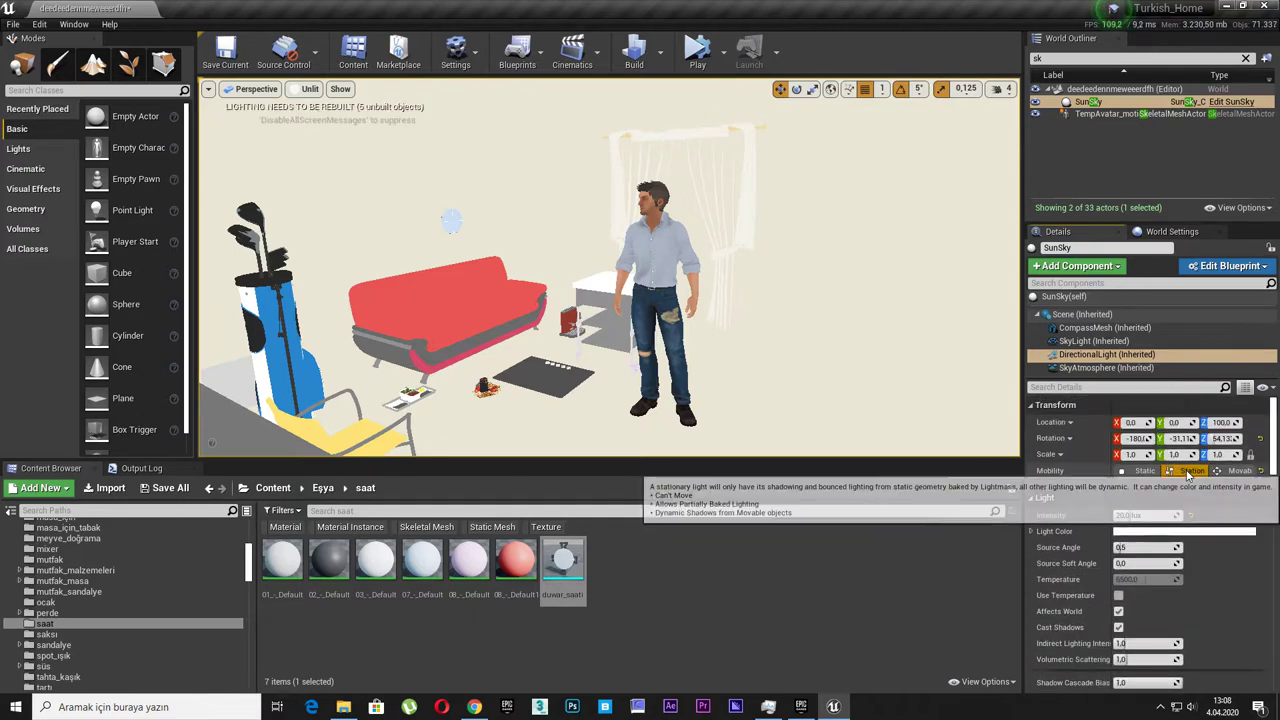
{"action": "left_click", "coordinate": [1148, 472]}
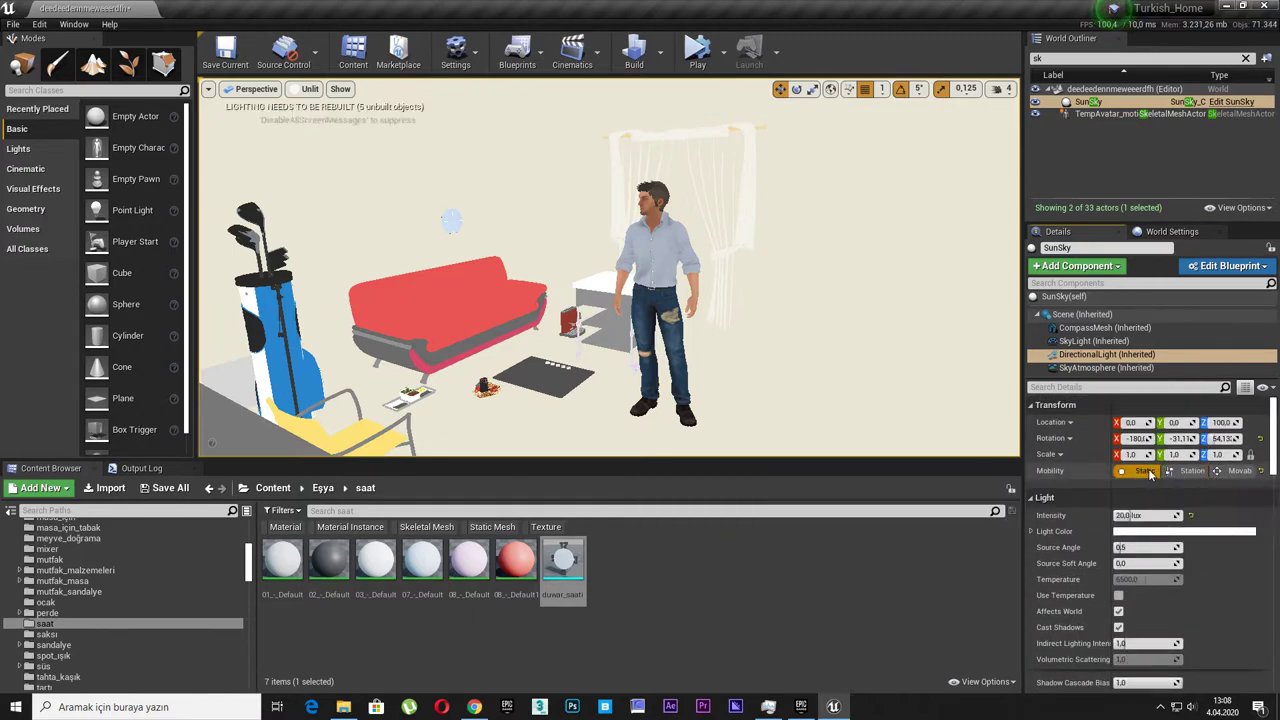
Enable Use Area Shadows for Stationary Light in the DirectionalLight's Lightmass settings
{"action": "left_click", "coordinate": [1100, 341]}
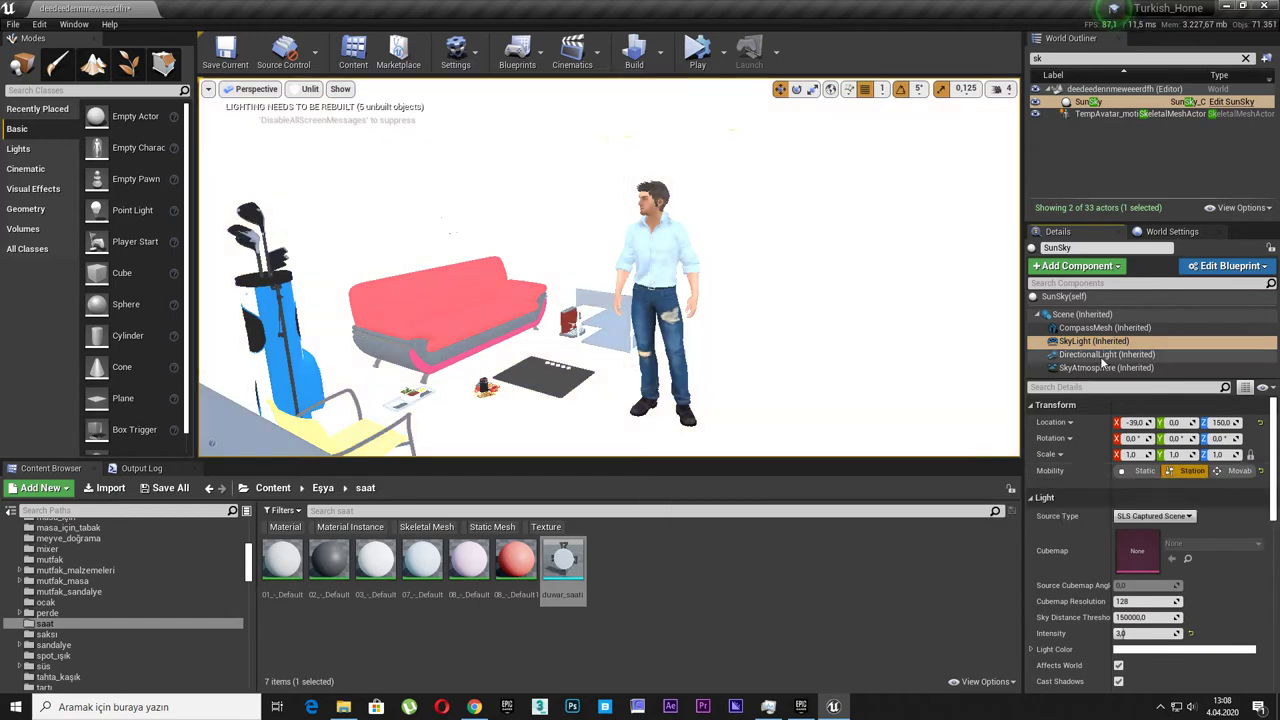
{"action": "left_click", "coordinate": [1103, 356]}
{"action": "scroll", "coordinate": [1067, 451], "scroll_direction": "down", "scroll_amount": 3}
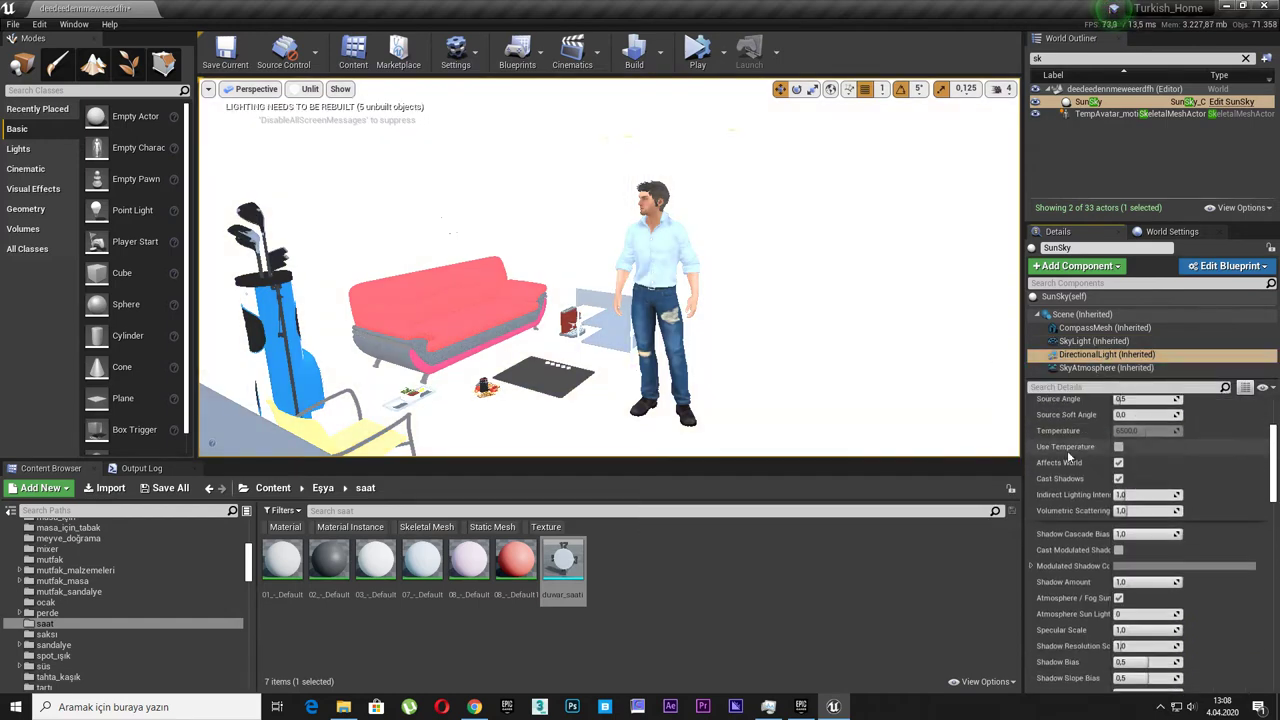
{"action": "scroll", "coordinate": [1075, 465], "scroll_direction": "down", "scroll_amount": 2}
{"action": "scroll", "coordinate": [1084, 483], "scroll_direction": "down", "scroll_amount": 2}
{"action": "scroll", "coordinate": [1075, 500], "scroll_direction": "down", "scroll_amount": 2}
{"action": "scroll", "coordinate": [1064, 521], "scroll_direction": "down", "scroll_amount": 2}
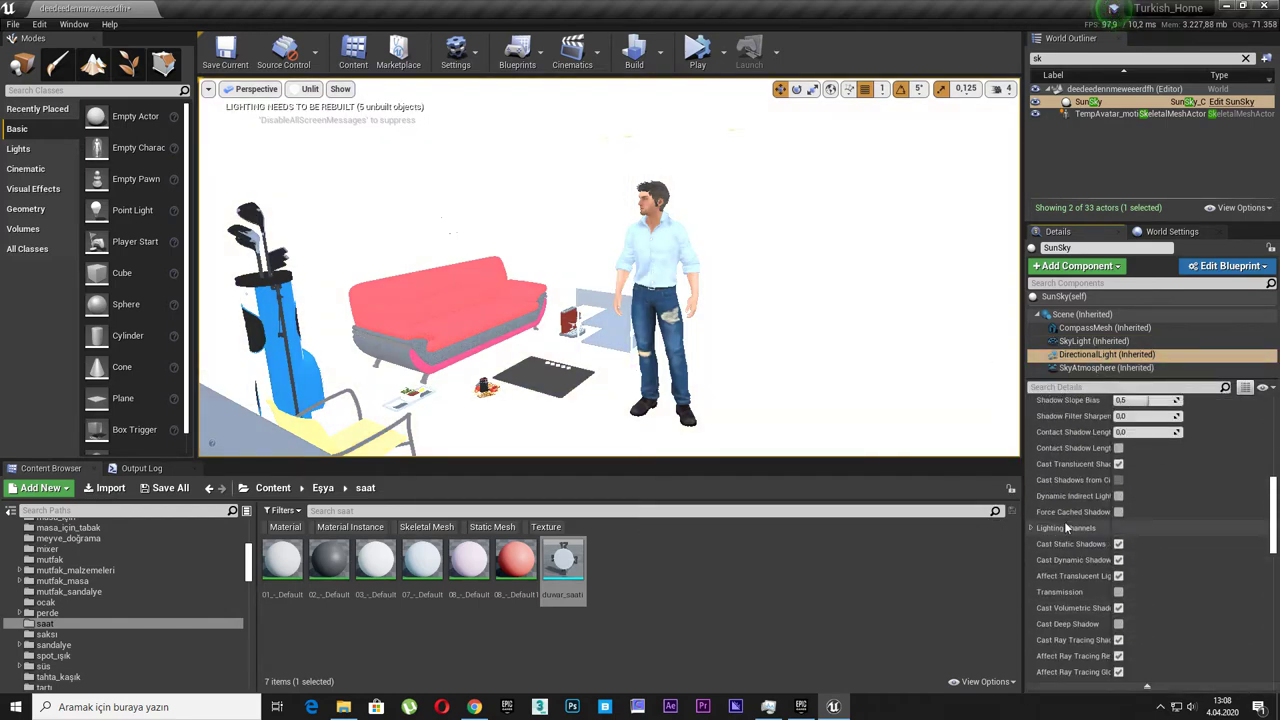
{"action": "scroll", "coordinate": [1064, 521], "scroll_direction": "down", "scroll_amount": 3}
{"action": "scroll", "coordinate": [1090, 515], "scroll_direction": "down", "scroll_amount": 3}
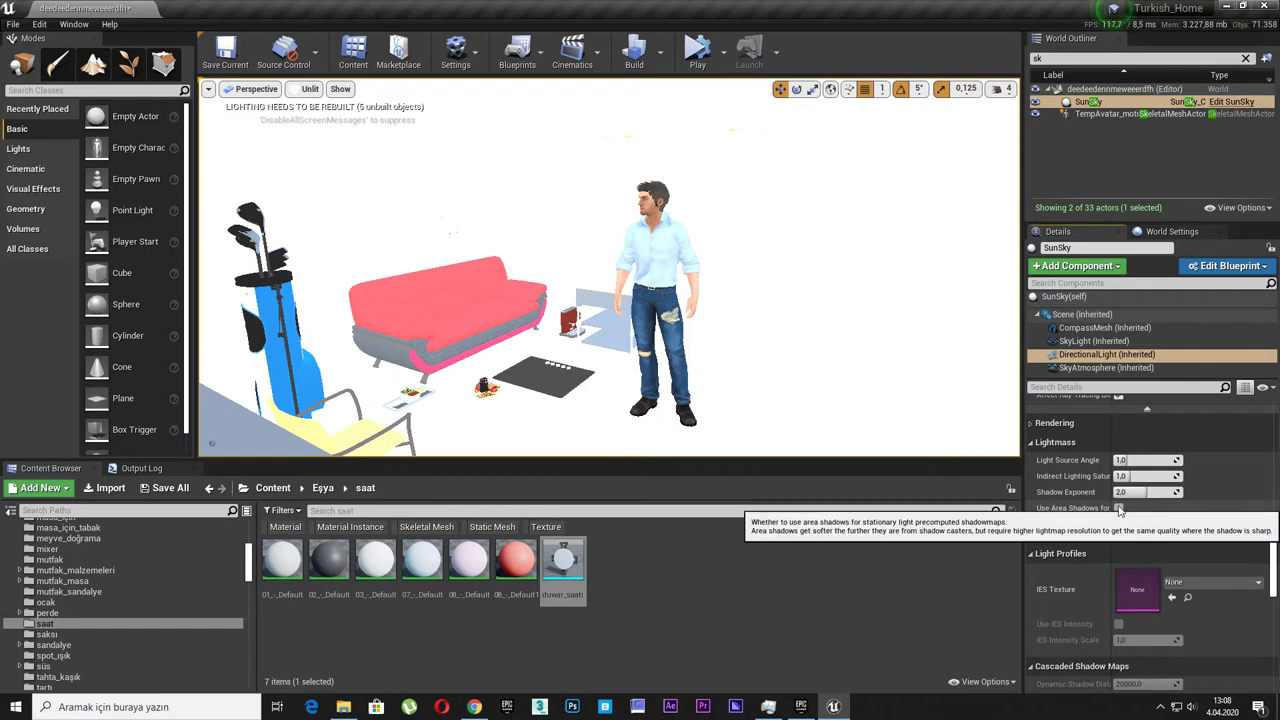
{"action": "left_click", "coordinate": [1119, 509]}
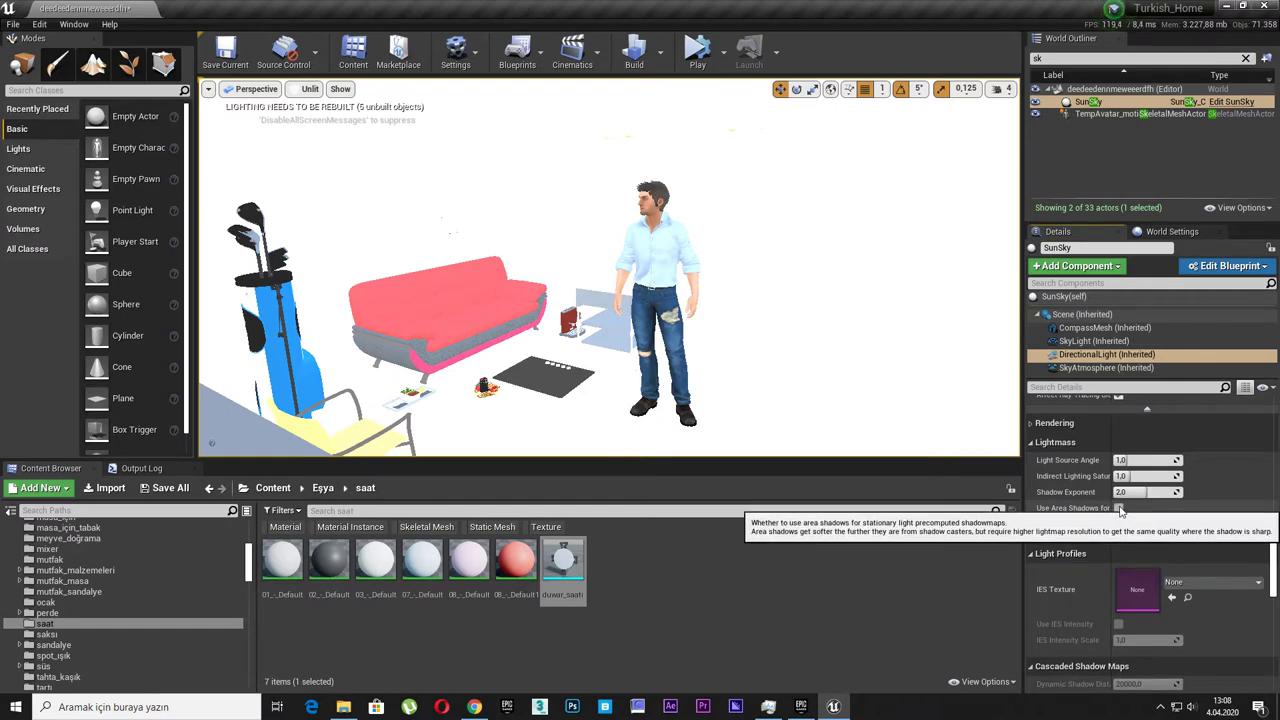
In World Settings Lightmass, raise Num Indirect Lighting Bounces and Num Sky Lighting Bounces to 7
{"action": "left_click", "coordinate": [1163, 232]}
{"action": "scroll", "coordinate": [1042, 467], "scroll_direction": "up", "scroll_amount": 3}
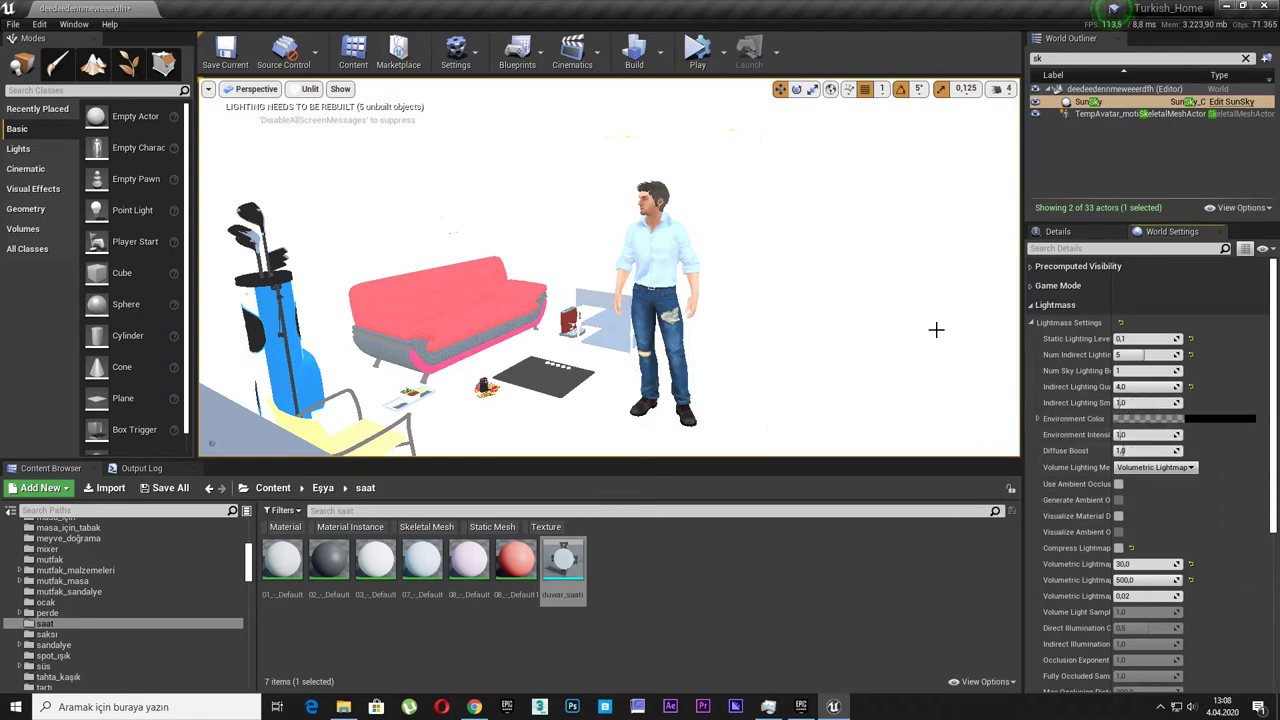
{"action": "left_click_drag", "start_coordinate": [1120, 357], "coordinate": [1146, 355]}
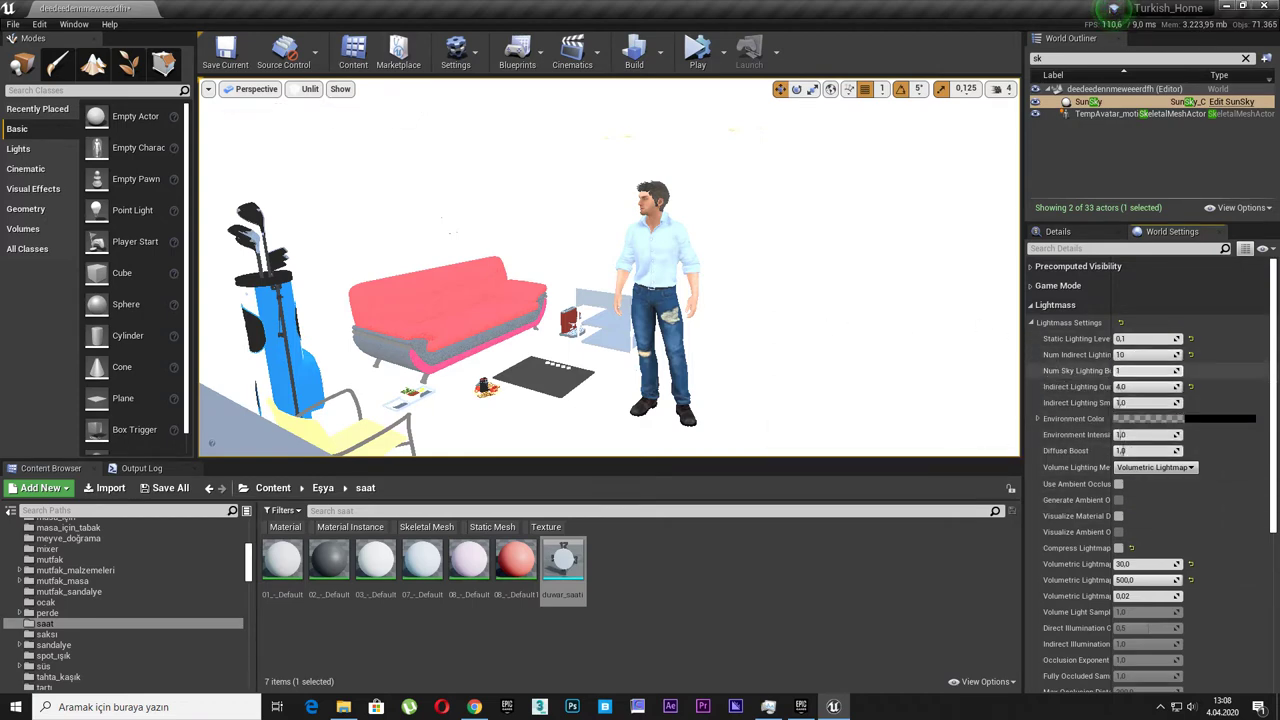
{"action": "left_click_drag", "start_coordinate": [1135, 371], "coordinate": [1122, 371]}
{"action": "left_click", "coordinate": [1143, 339]}
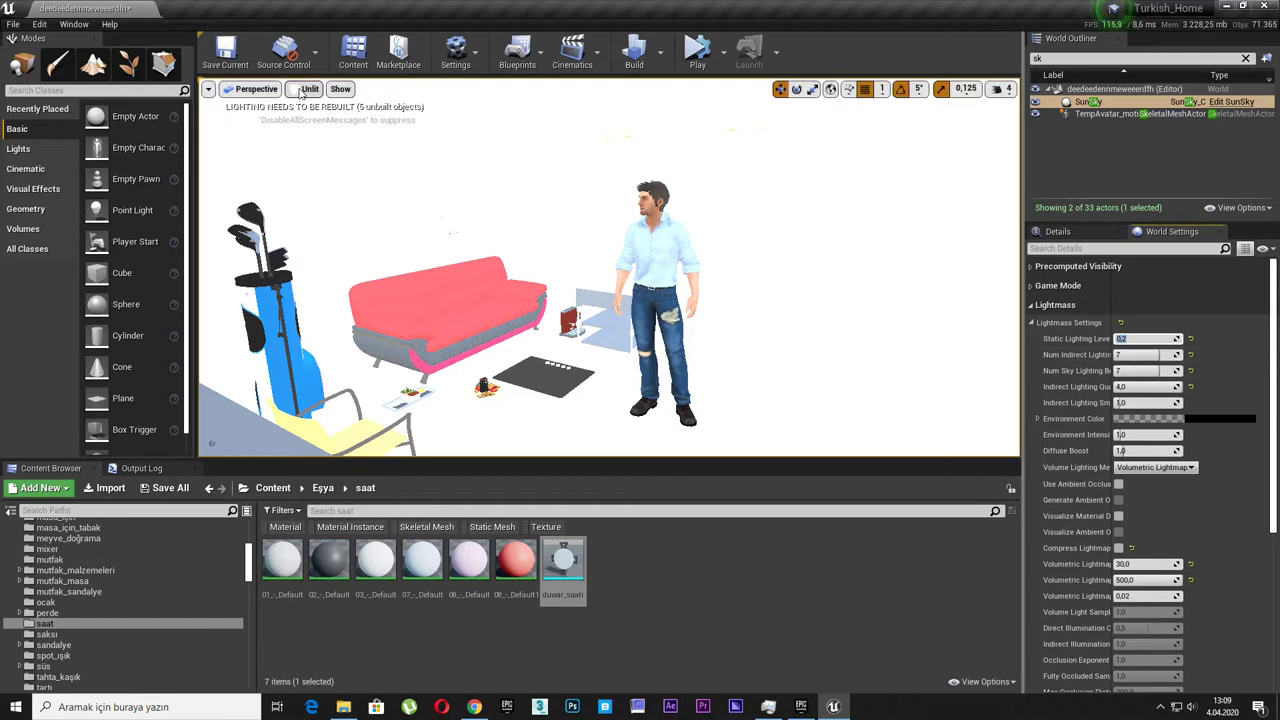
Fly to the SunSky gizmo, switch the view mode from Unlit to Lit, and tilt toward the sky
{"action": "left_click", "coordinate": [1093, 241]}
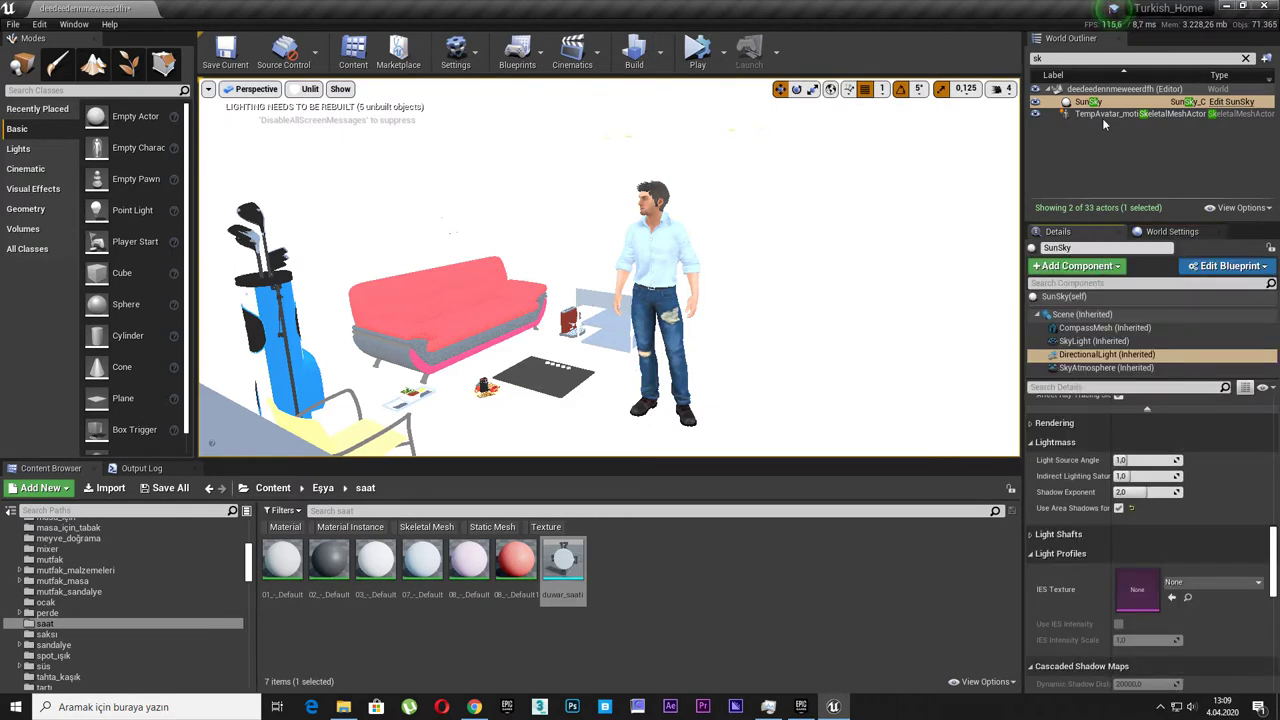
{"action": "right_click_drag", "start_coordinate": [680, 251], "coordinate": [745, 308]}
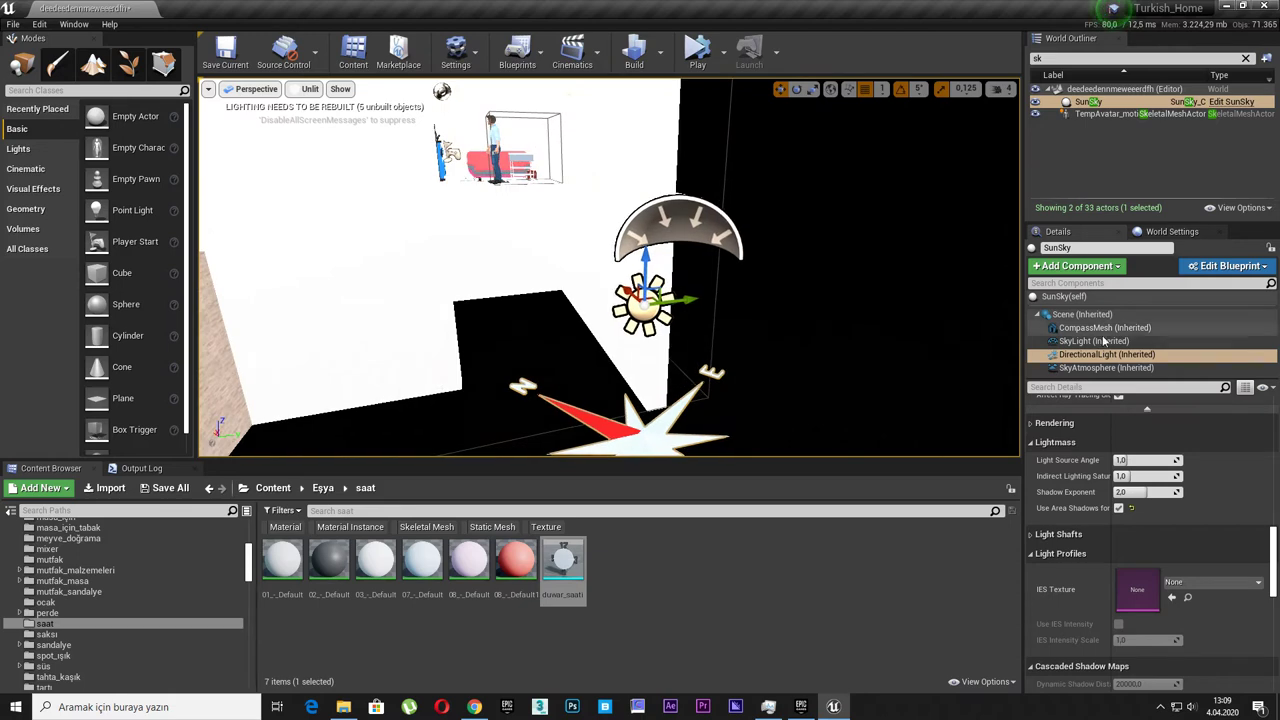
{"action": "right_click_drag", "start_coordinate": [745, 308], "coordinate": [696, 331]}
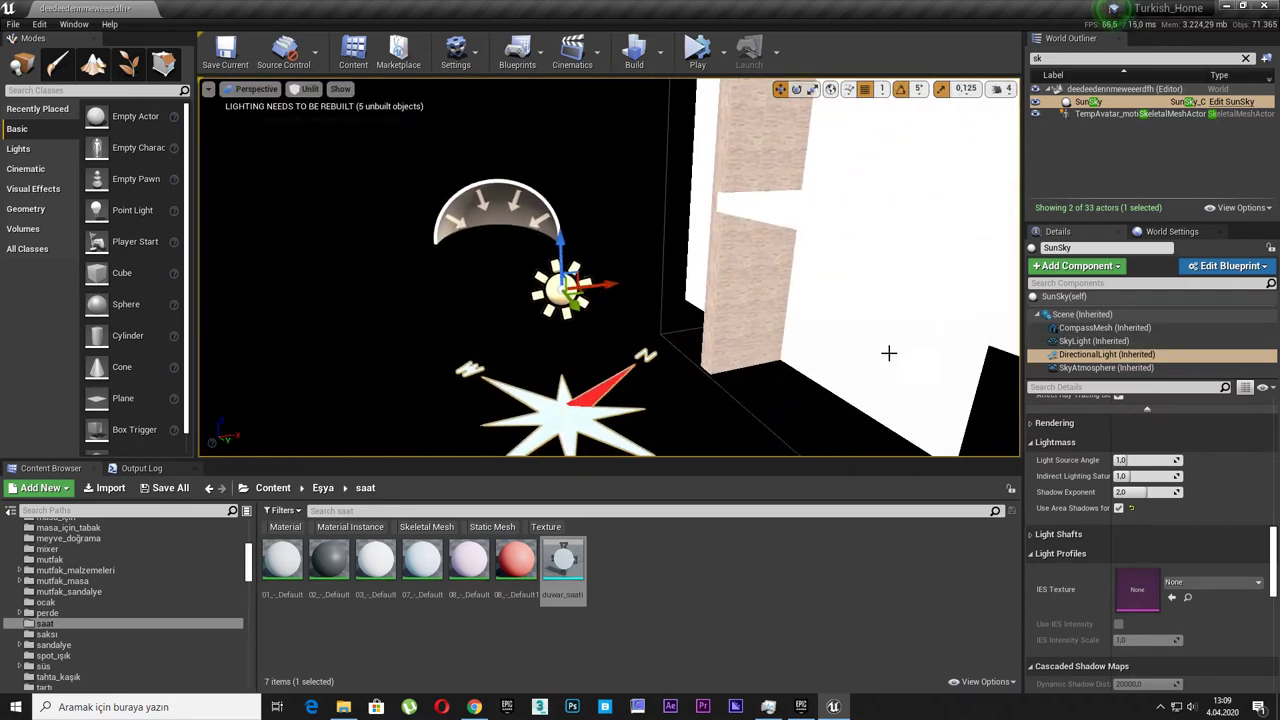
{"action": "left_click", "coordinate": [1093, 341]}
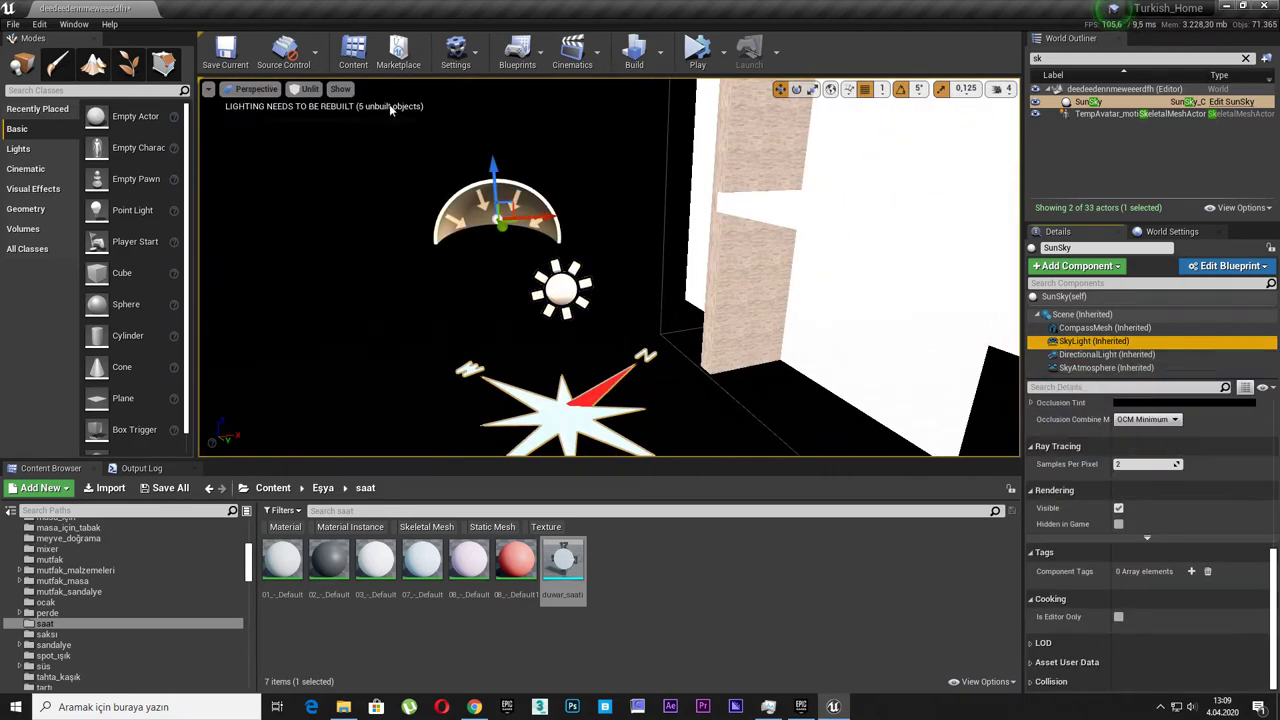
{"action": "left_click", "coordinate": [310, 89]}
{"action": "left_click", "coordinate": [318, 117]}
{"action": "mouse_move", "coordinate": [386, 174]}
{"action": "right_mouse_down"}
{"action": "mouse_move", "coordinate": [380, 130]}
{"action": "mouse_move", "coordinate": [382, 165]}
{"action": "right_mouse_up"}
Change the SunSky(self) Solar Time from 17.37 to 15 and orbit around the sun gizmo
{"action": "scroll", "coordinate": [1134, 520], "scroll_direction": "up", "scroll_amount": 10}
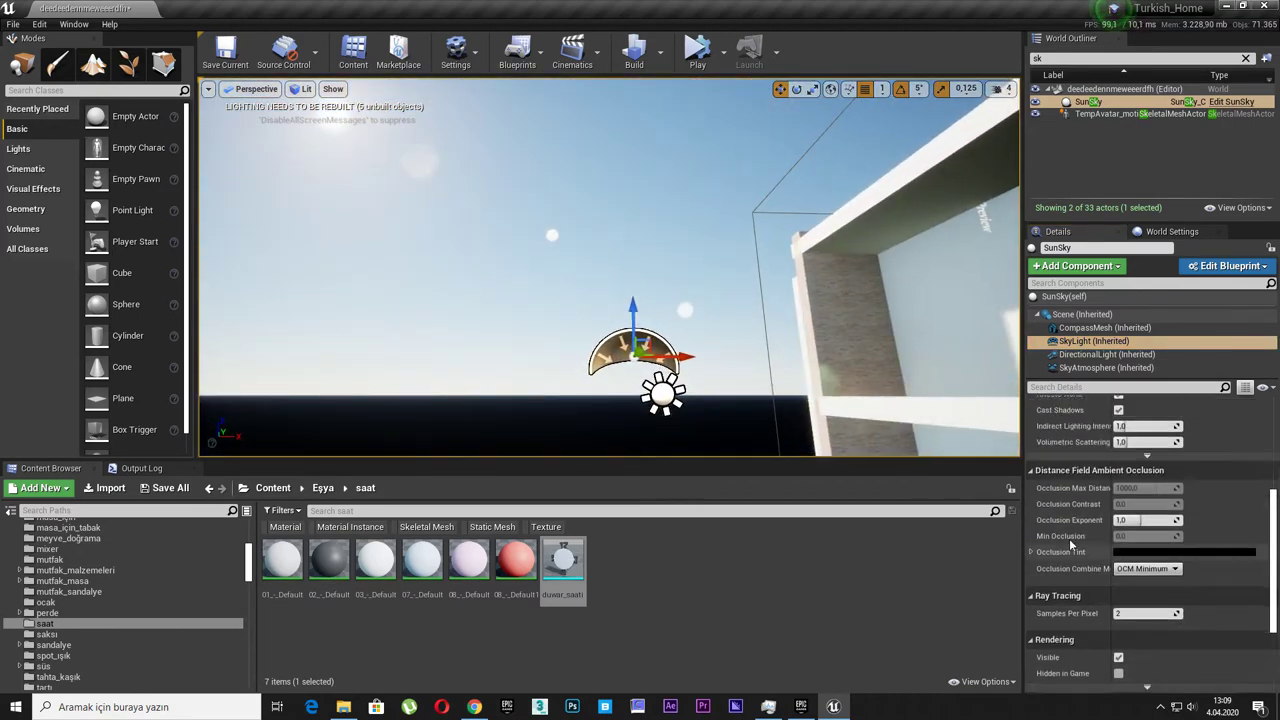
{"action": "left_click", "coordinate": [1098, 315]}
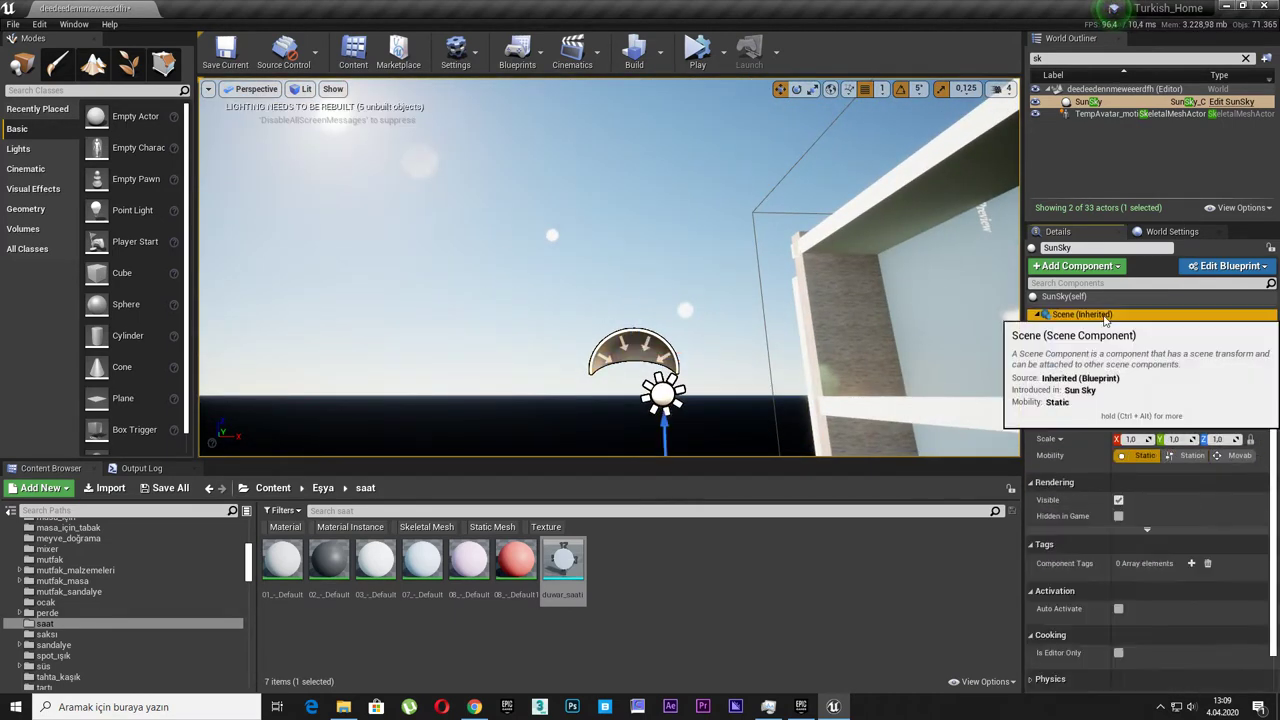
{"action": "left_click", "coordinate": [1111, 297]}
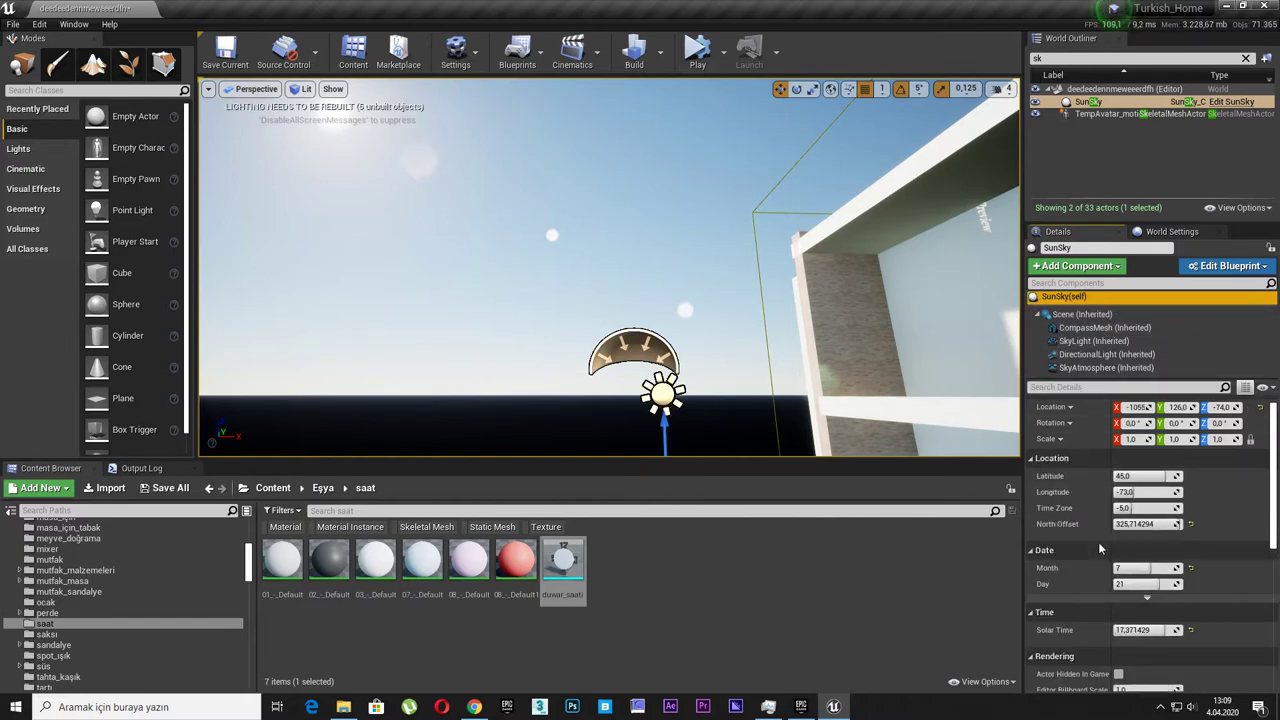
{"action": "left_click", "coordinate": [1143, 630]}
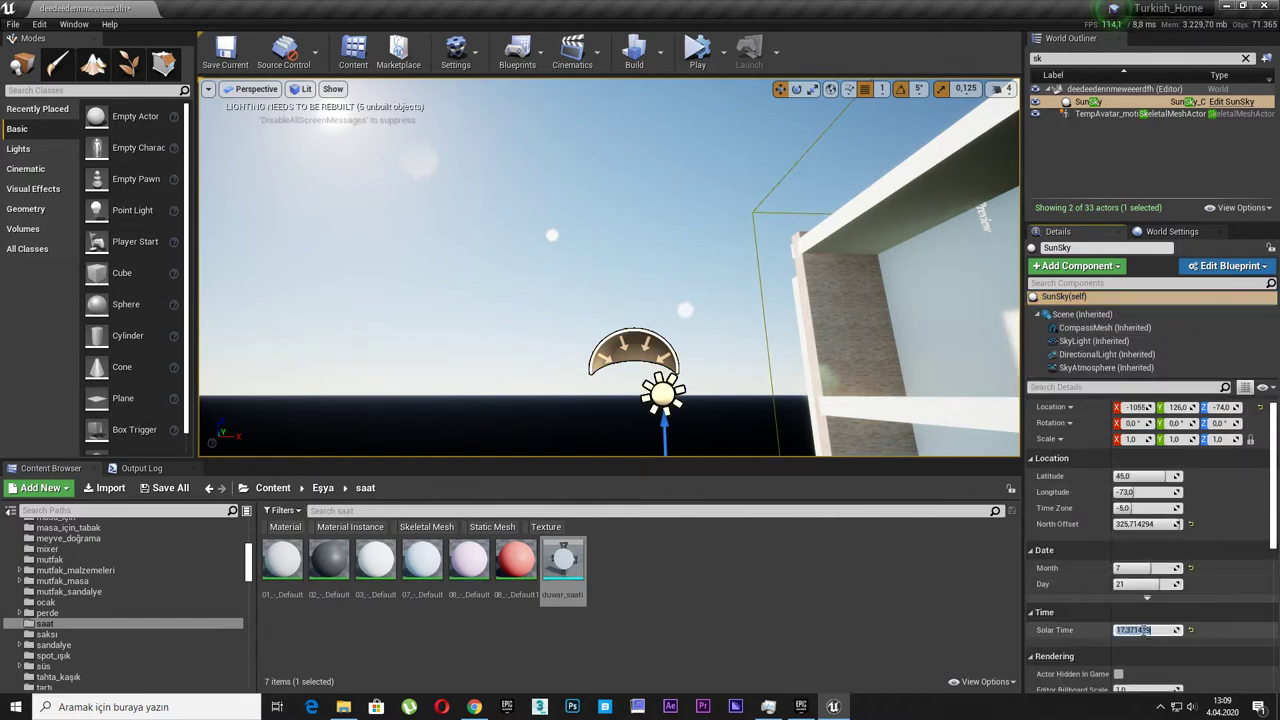
{"action": "type", "text": "15"}
{"action": "key", "text": "Return"}
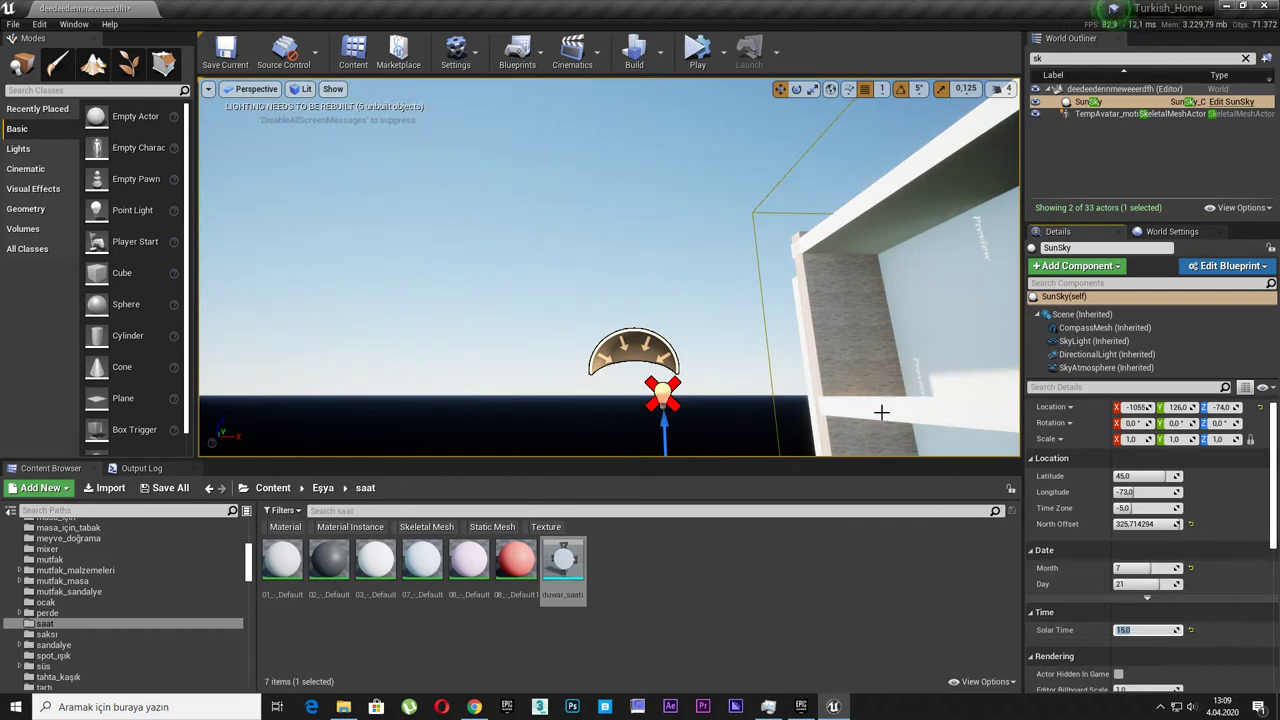
{"action": "right_click_drag", "start_coordinate": [800, 289], "coordinate": [680, 340]}
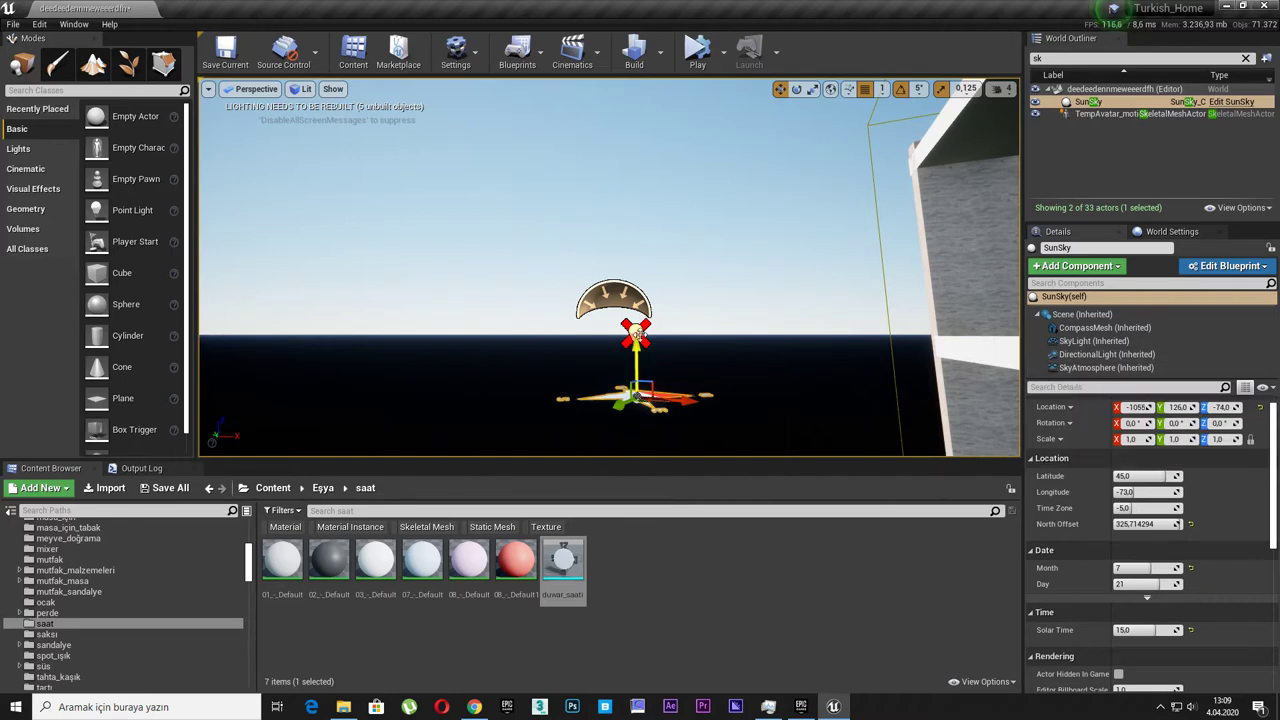
Review the SunSky's DirectionalLight and SkyLight (intensity 3.0) properties
{"action": "left_click", "coordinate": [1119, 368]}
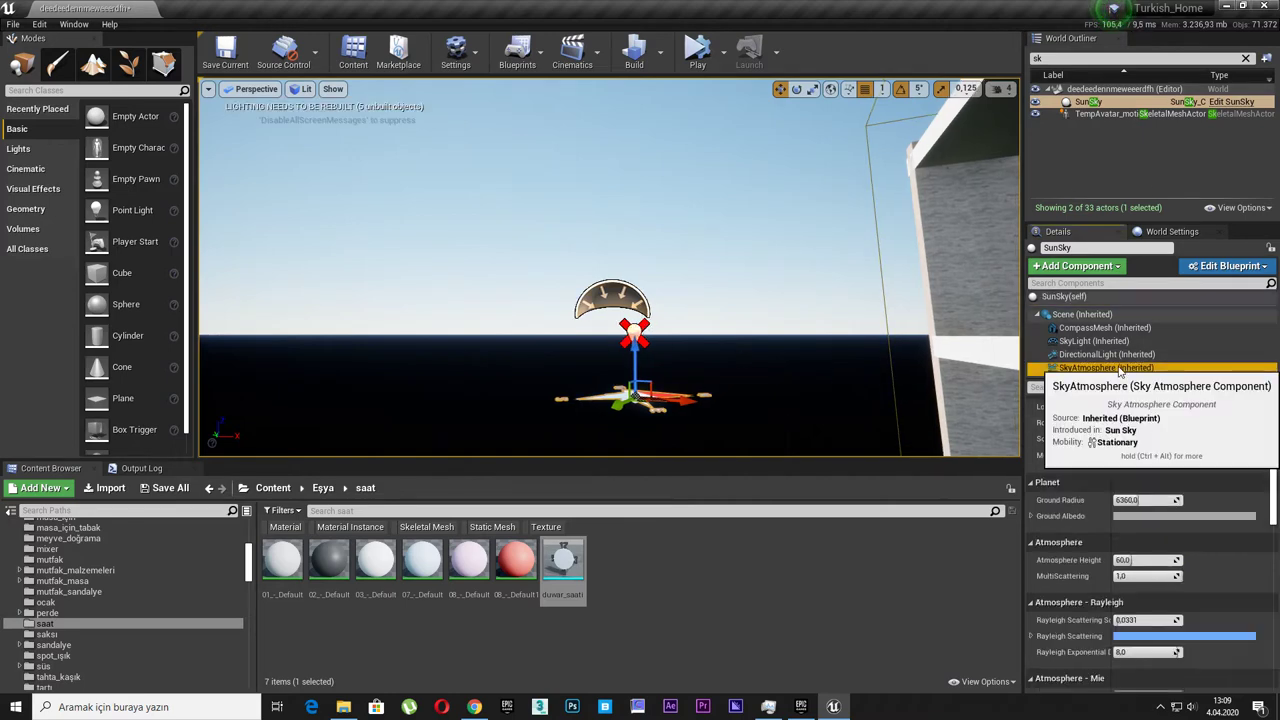
{"action": "left_click", "coordinate": [1108, 354]}
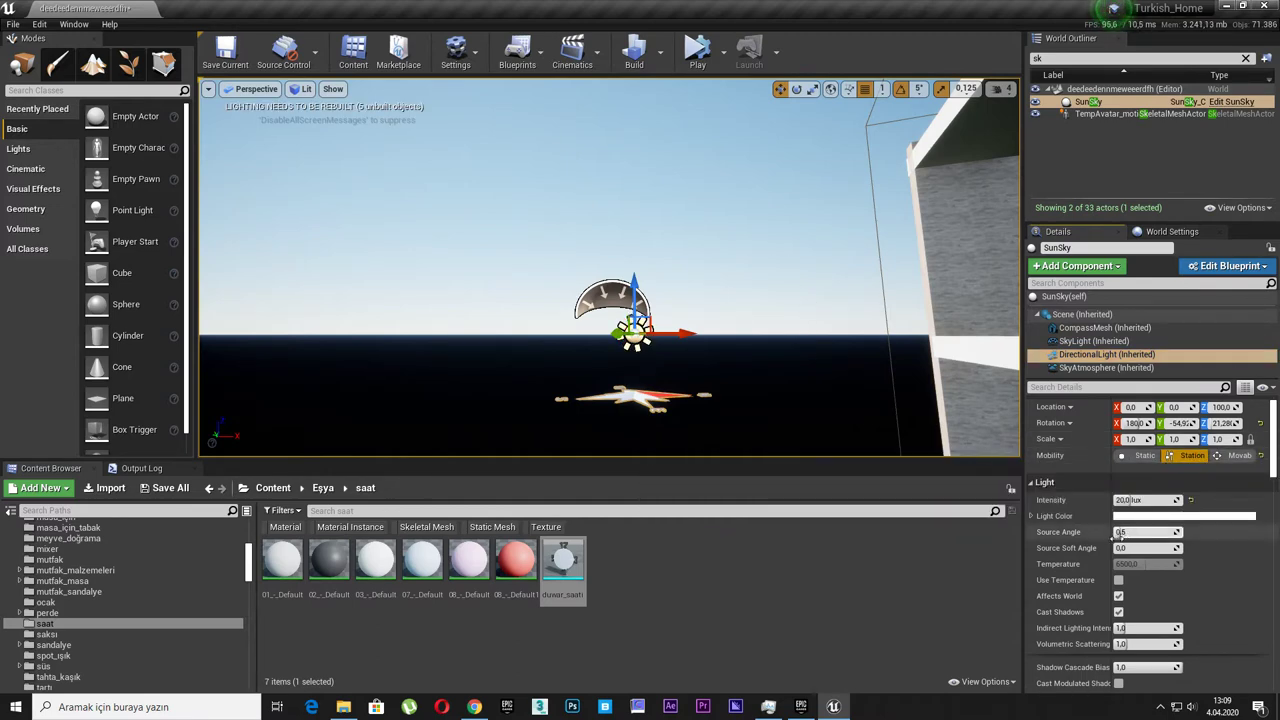
{"action": "scroll", "coordinate": [1118, 535], "scroll_direction": "down", "scroll_amount": 1}
{"action": "scroll", "coordinate": [1080, 520], "scroll_direction": "up", "scroll_amount": 2}
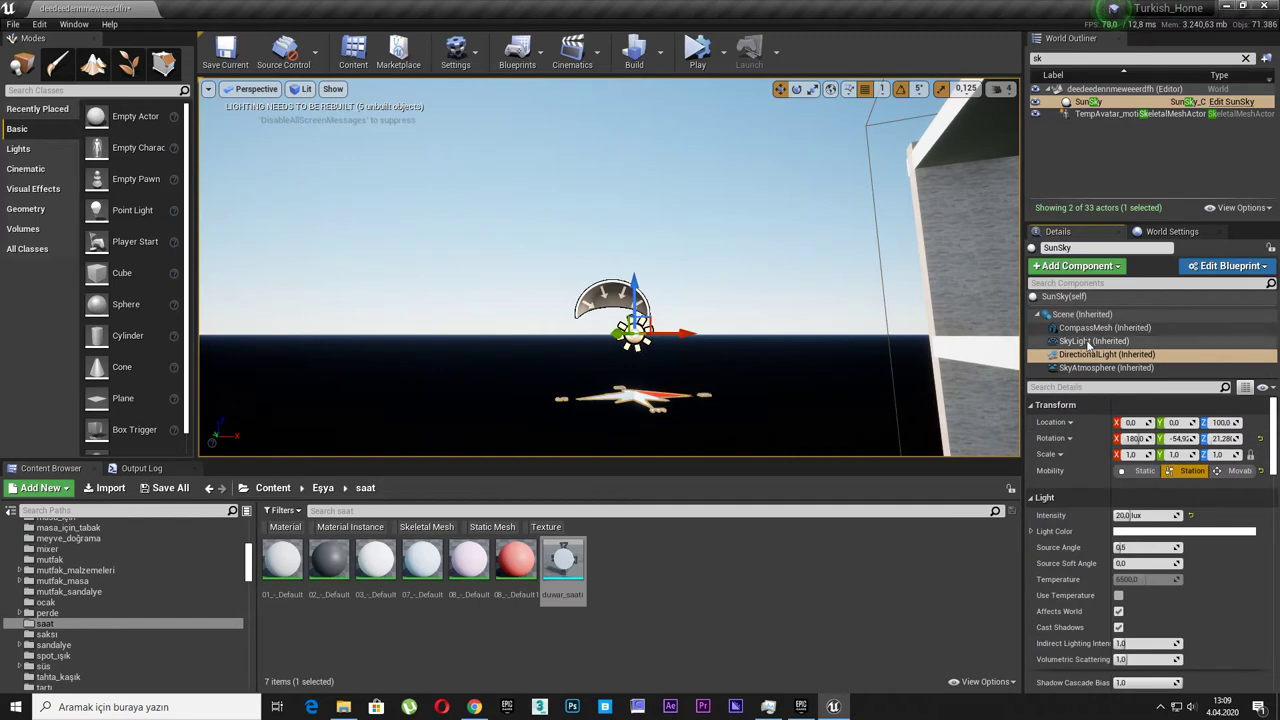
{"action": "left_click", "coordinate": [1088, 345]}
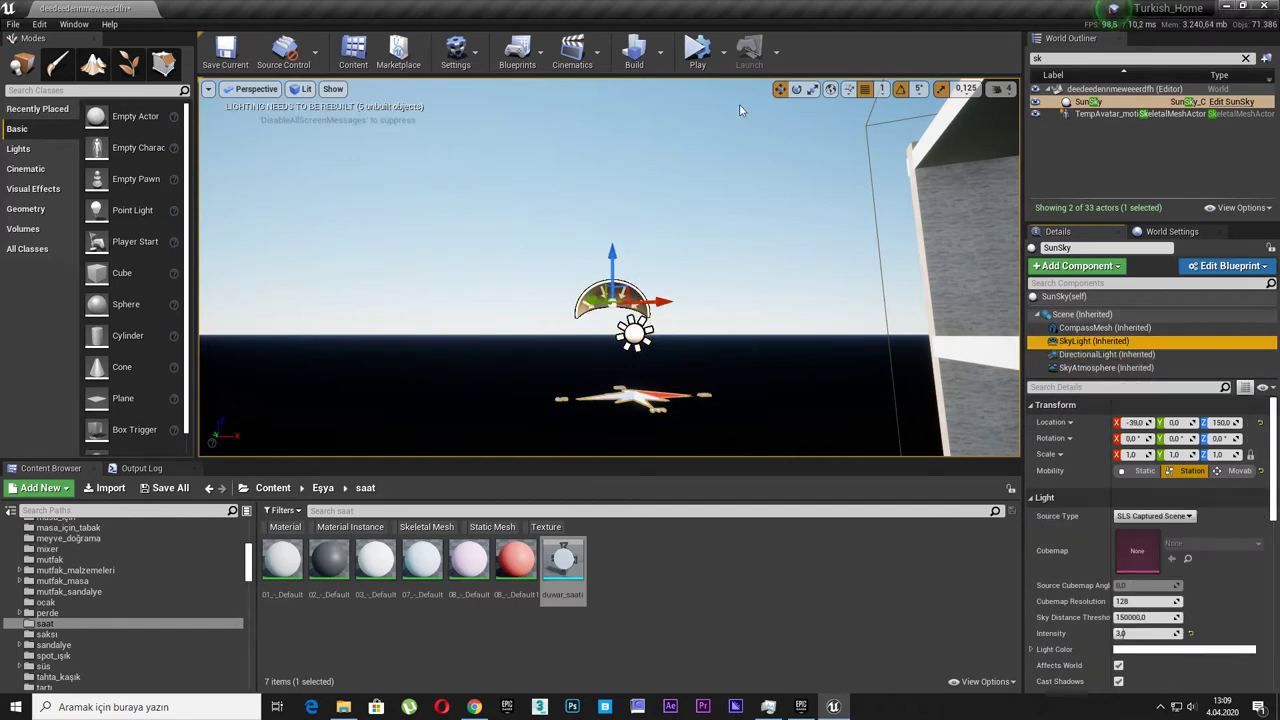
Uncheck Force No Precomputed Lighting in the World Settings Lightmass section
{"action": "left_click", "coordinate": [1165, 231]}
{"action": "scroll", "coordinate": [1120, 480], "scroll_direction": "down", "scroll_amount": 5}
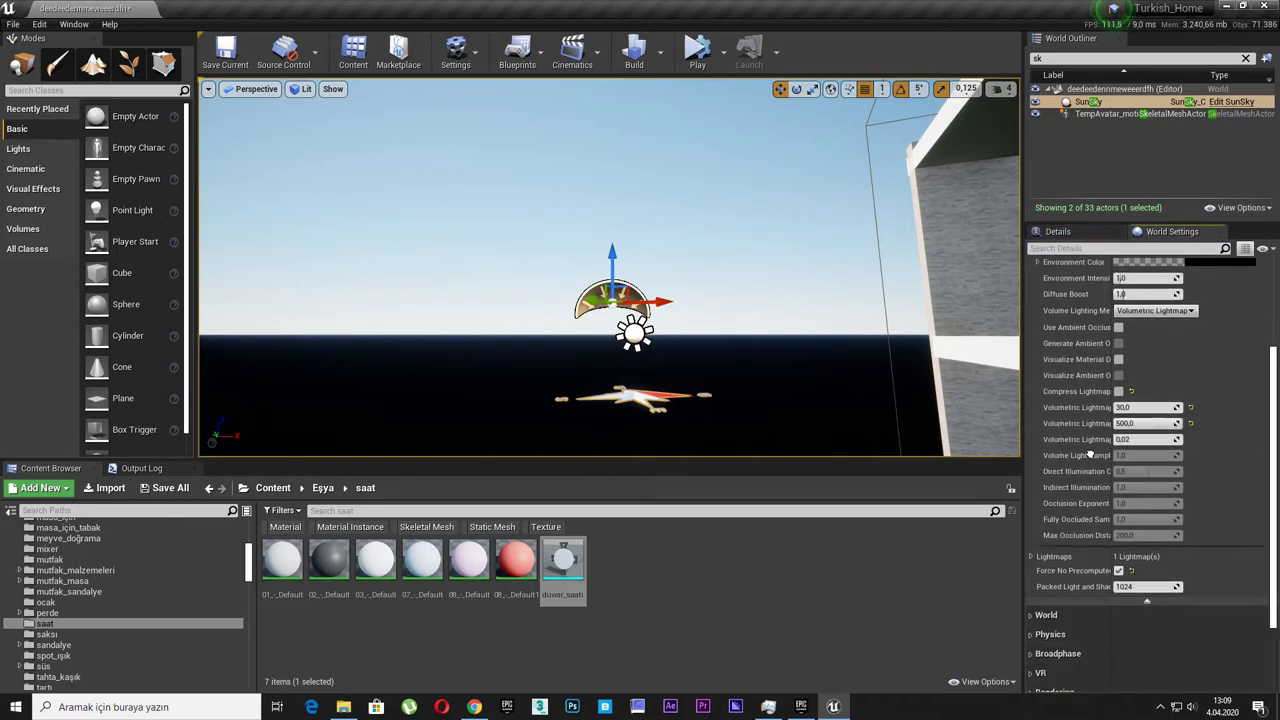
{"action": "scroll", "coordinate": [1120, 500], "scroll_direction": "down", "scroll_amount": 5}
{"action": "left_click", "coordinate": [1118, 506]}
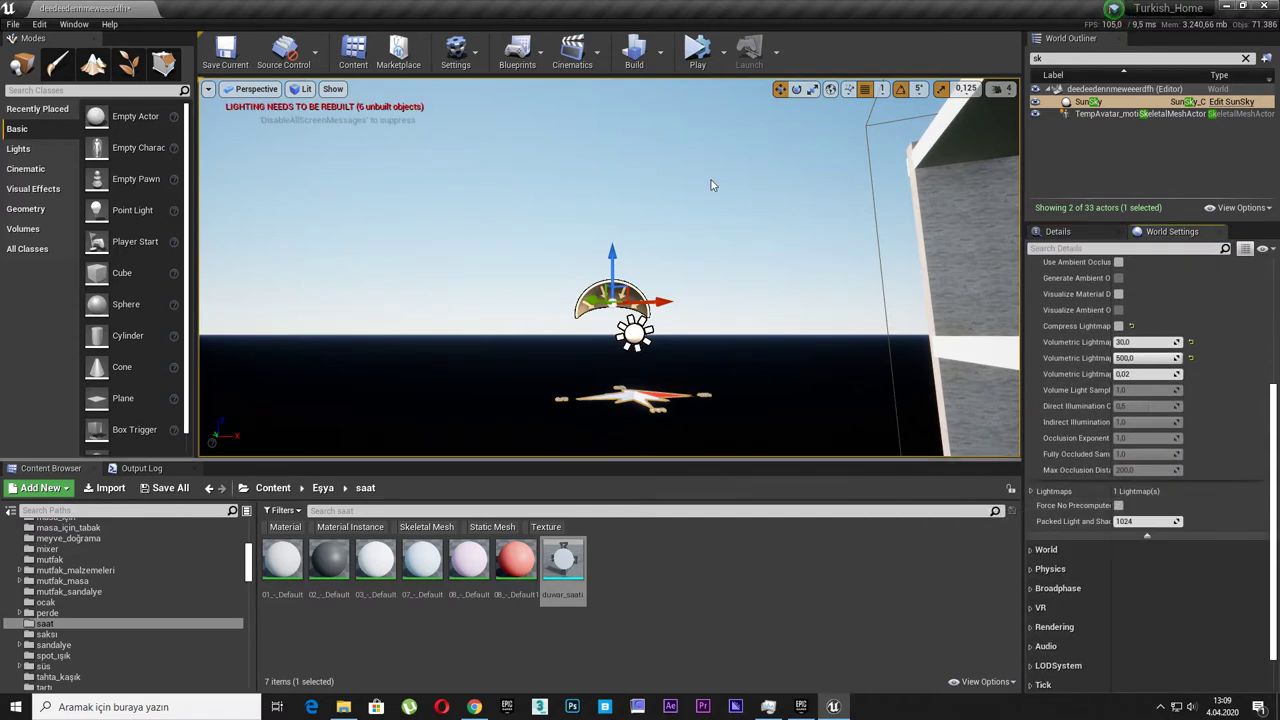
{"action": "left_click", "coordinate": [660, 51]}
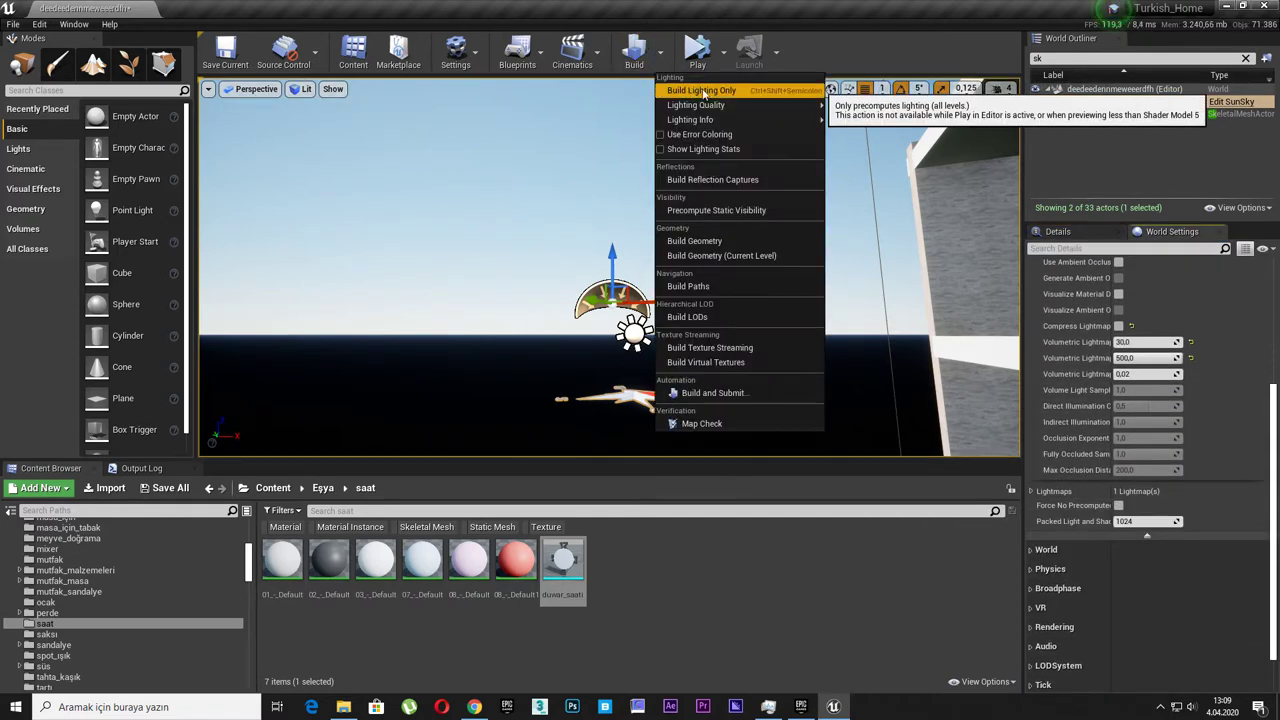
{"action": "left_click", "coordinate": [1067, 270]}
{"action": "left_click", "coordinate": [1058, 231]}
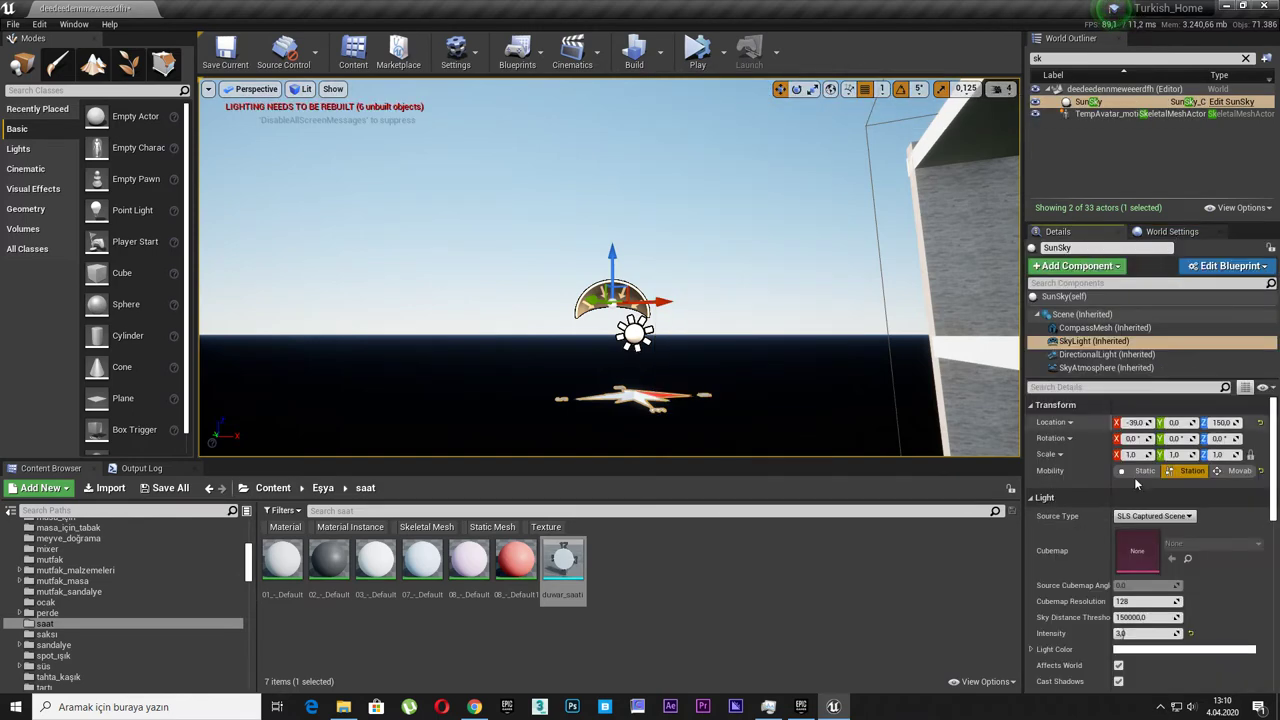
{"action": "scroll", "coordinate": [1150, 520], "scroll_direction": "down", "scroll_amount": 2}
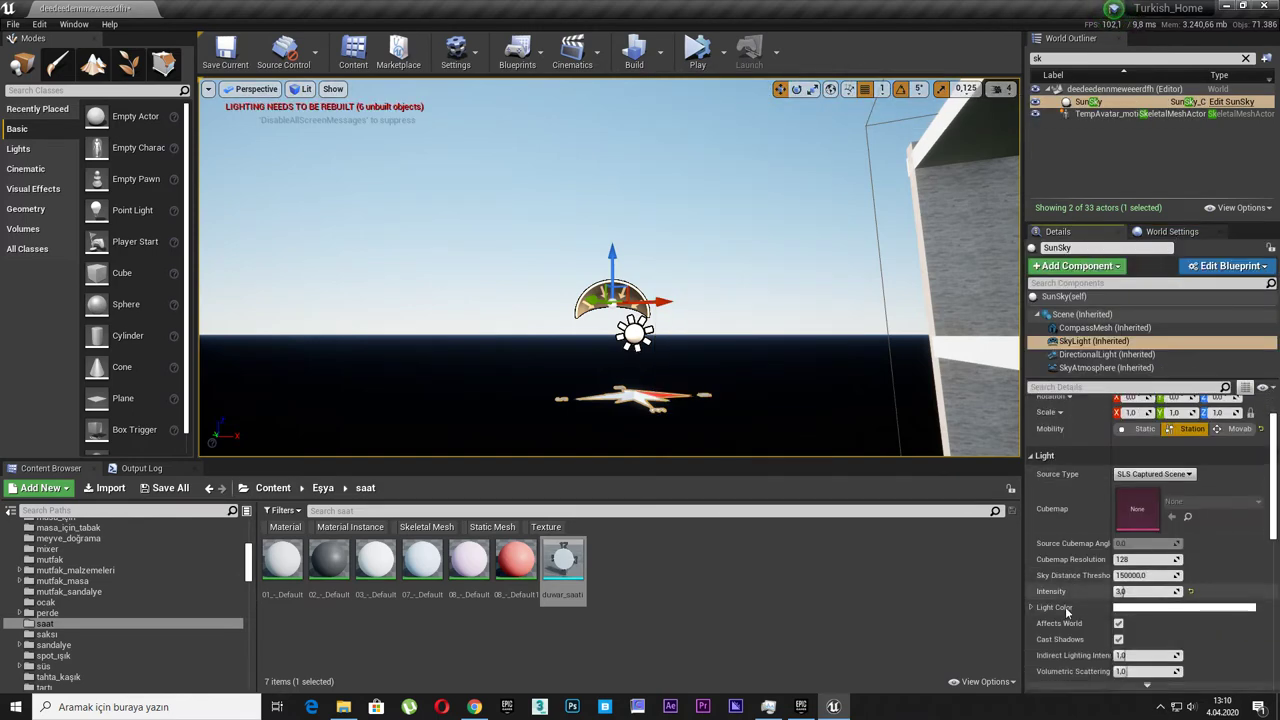
Step the SunSky Solar Time through 18 and 19 to 20.0 for low sunset light
{"action": "left_click", "coordinate": [1082, 296]}
{"action": "left_click", "coordinate": [1145, 573]}
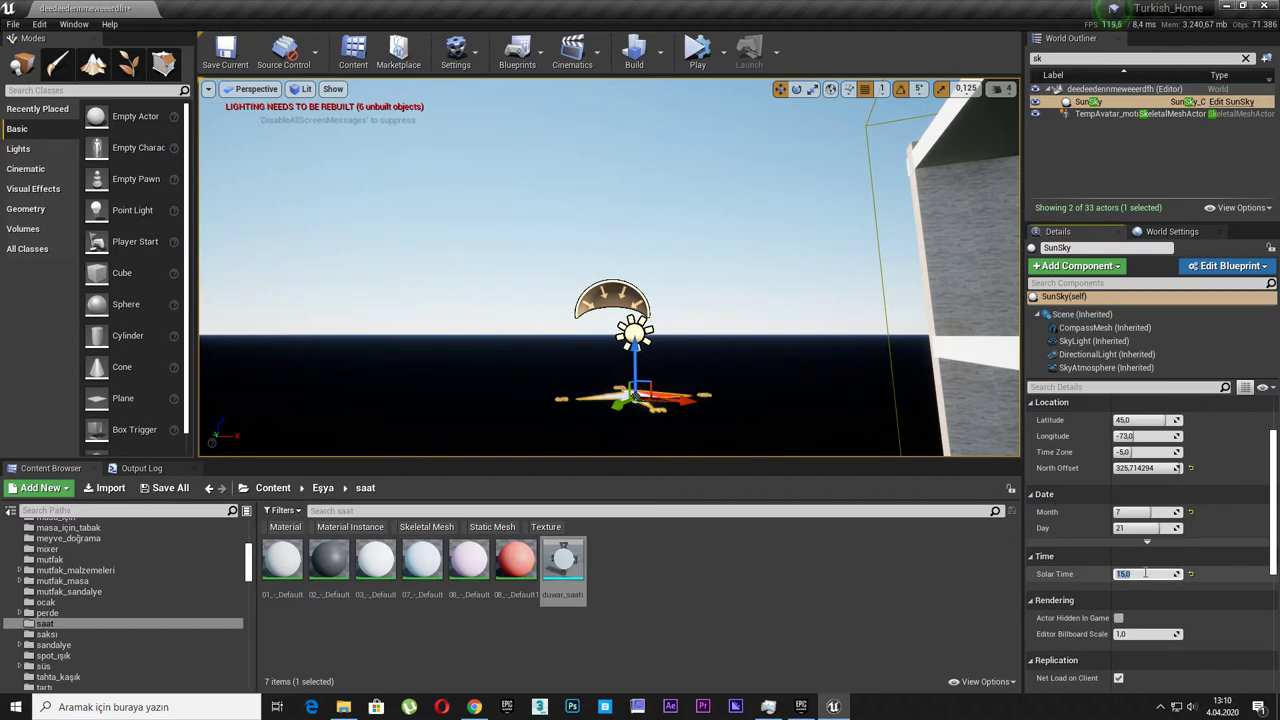
{"action": "key", "text": "Return"}
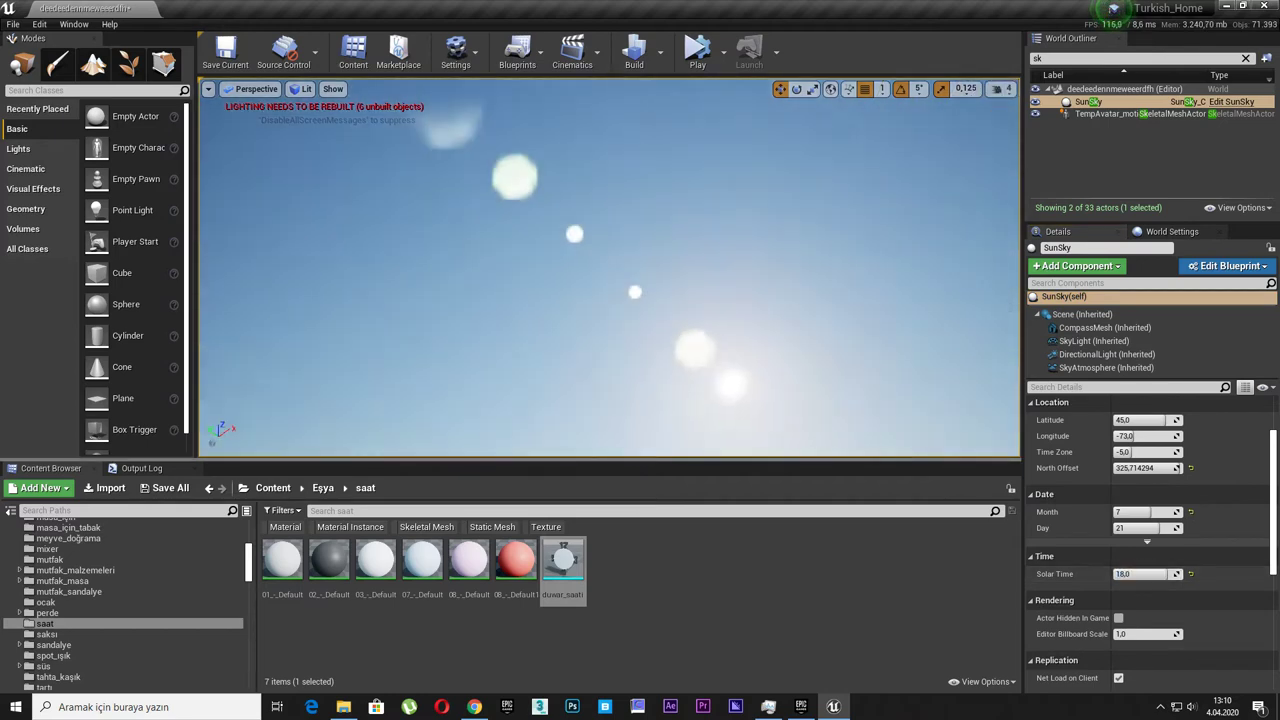
{"action": "right_click_drag", "start_coordinate": [610, 300], "coordinate": [970, 526]}
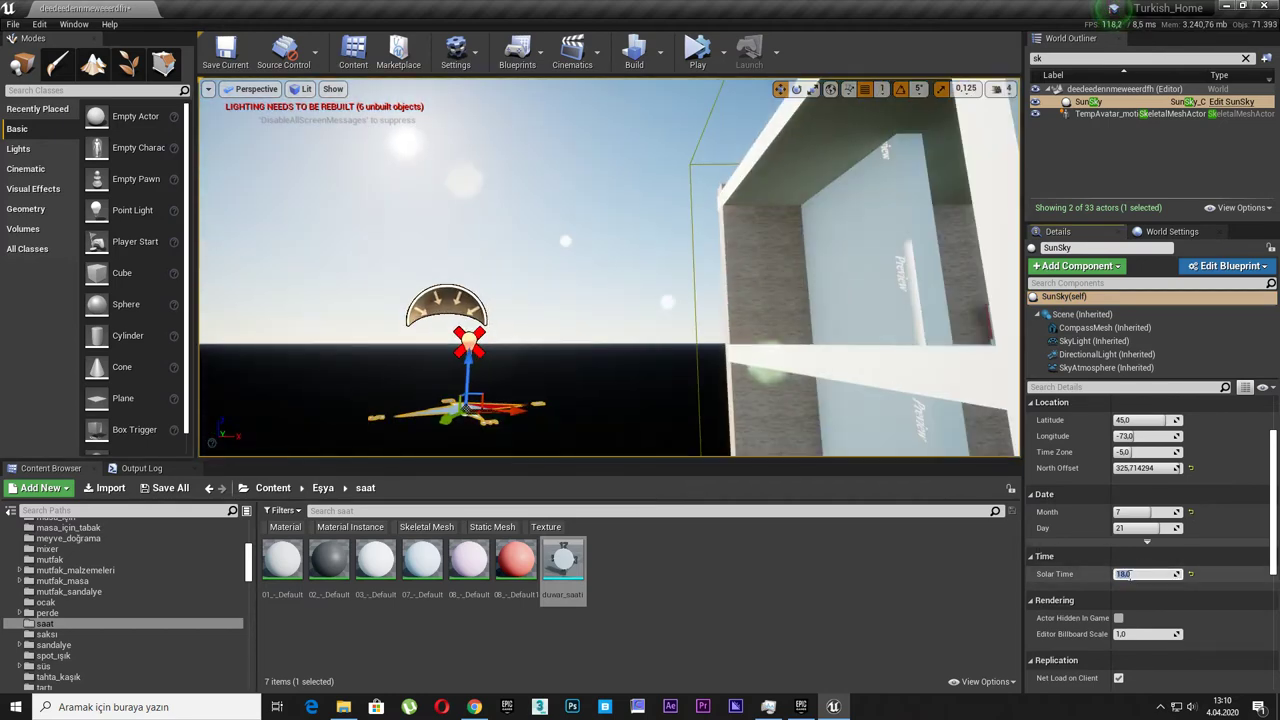
{"action": "type", "text": "19"}
{"action": "key", "text": "Return"}
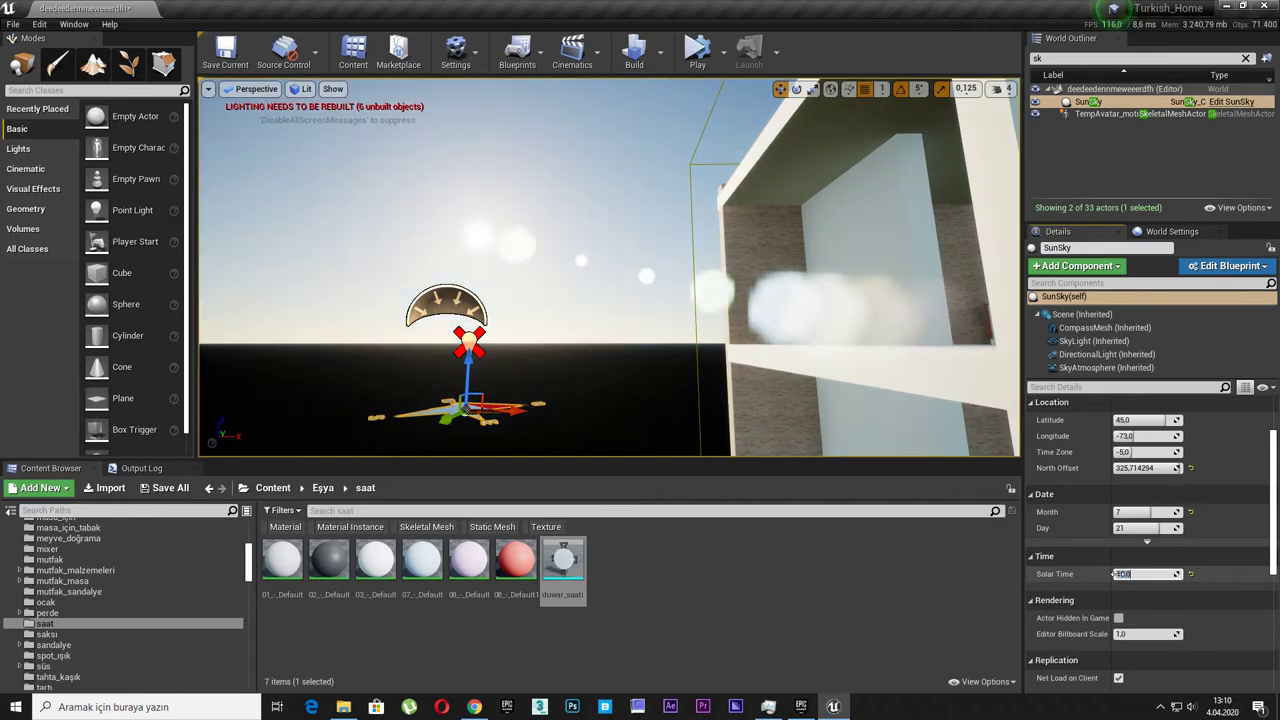
{"action": "key", "text": "Return"}
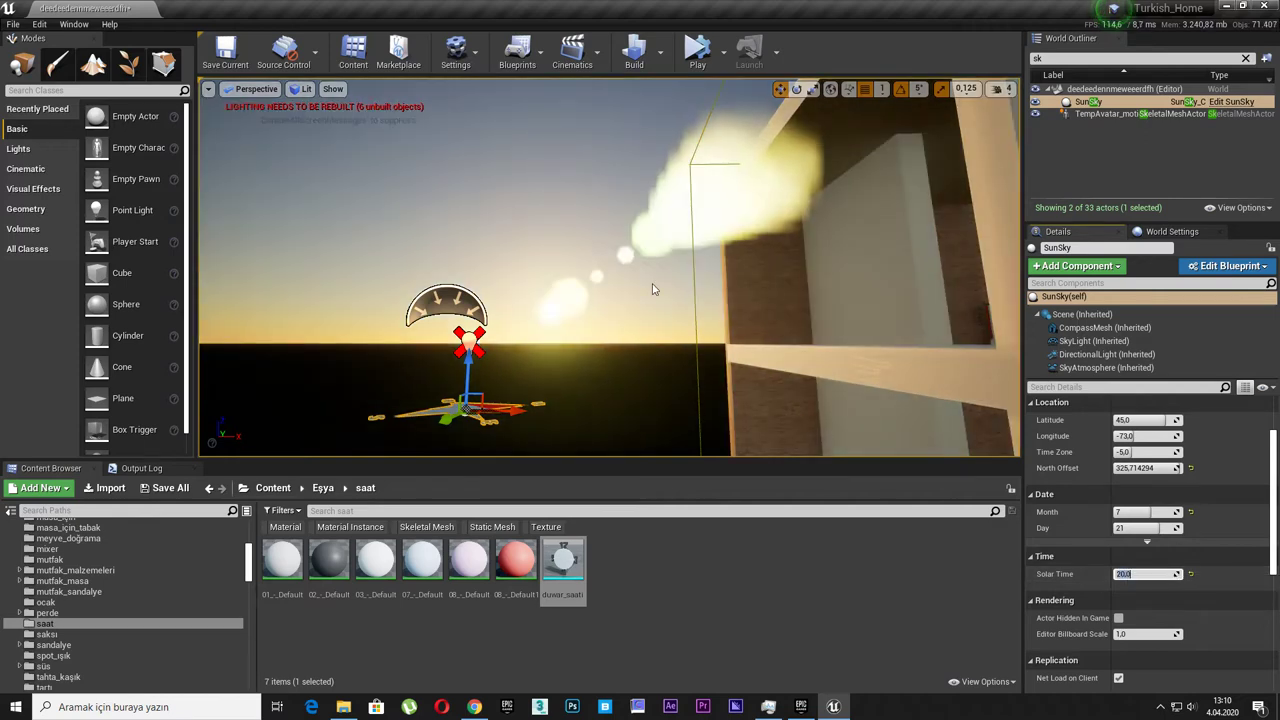
{"action": "mouse_move", "coordinate": [652, 289]}
{"action": "right_mouse_down"}
{"action": "mouse_move", "coordinate": [720, 310]}
{"action": "mouse_move", "coordinate": [659, 189]}
{"action": "right_mouse_up"}
{"action": "left_click", "coordinate": [660, 60]}
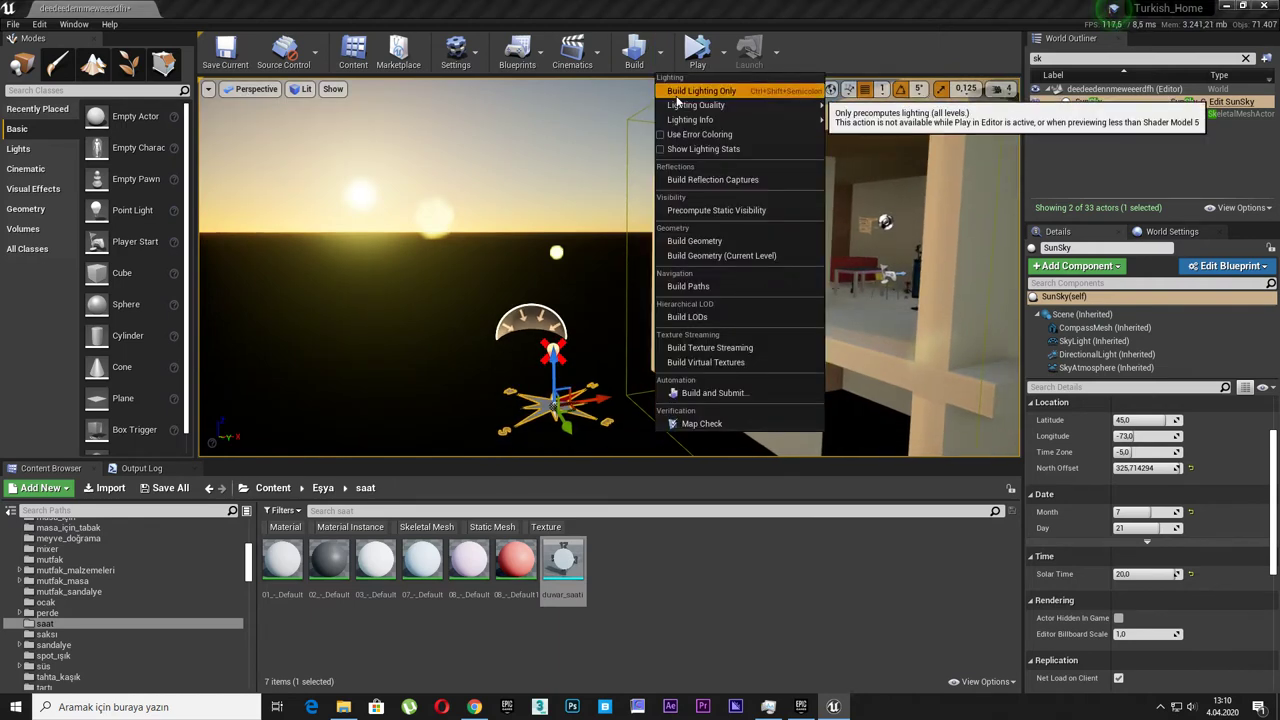
Run Build Lighting Only and wait for the lighting build to complete
{"action": "left_click", "coordinate": [690, 90]}
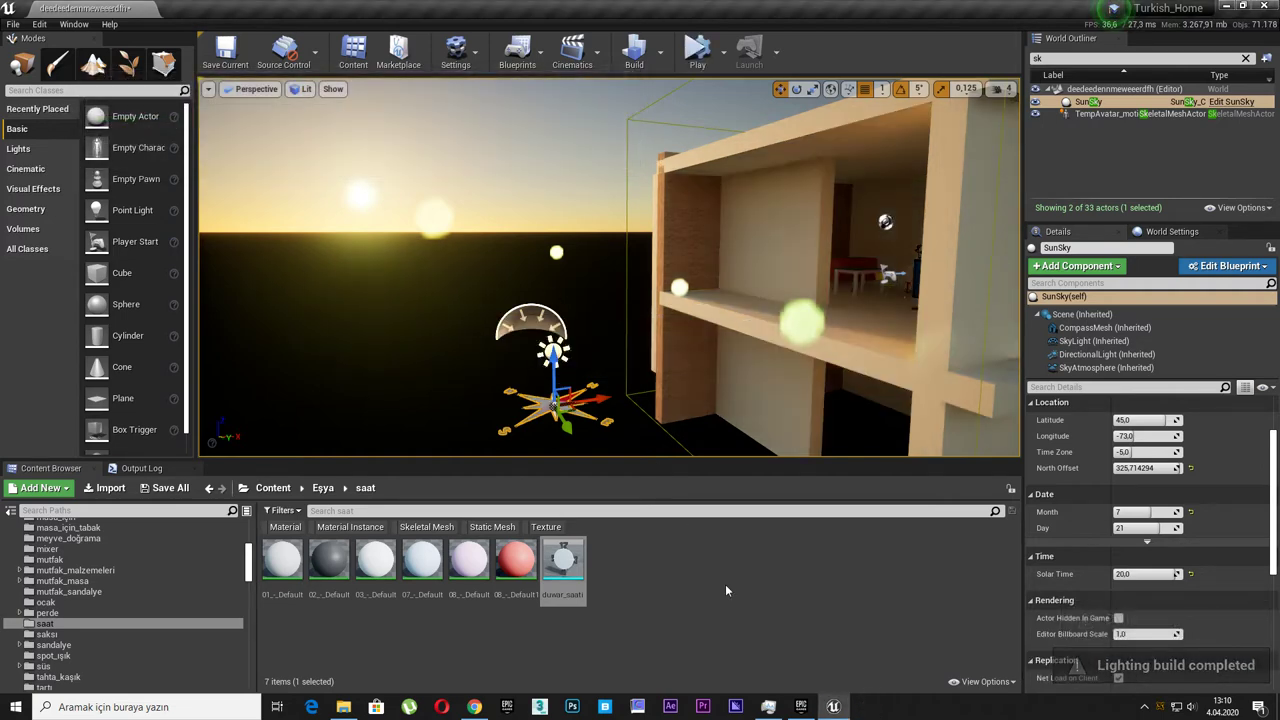
{"action": "left_click", "coordinate": [747, 580]}
Tour the house interior full screen with F11, from the sofa room to the upper room, then exit
{"action": "mouse_move", "coordinate": [700, 380]}
{"action": "right_mouse_down"}
{"action": "mouse_move", "coordinate": [640, 370]}
{"action": "mouse_move", "coordinate": [700, 360]}
{"action": "right_mouse_up"}
{"action": "key", "text": "F11"}
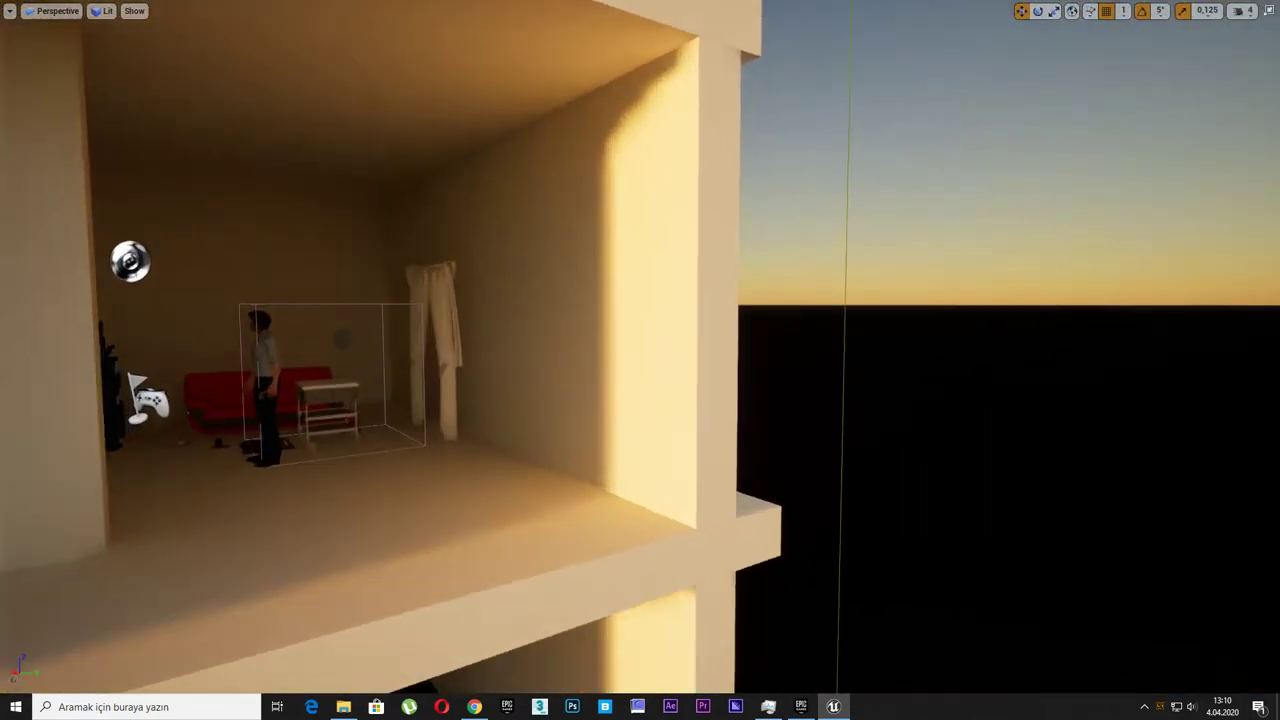
{"action": "right_click_drag", "start_coordinate": [851, 373], "coordinate": [851, 373]}
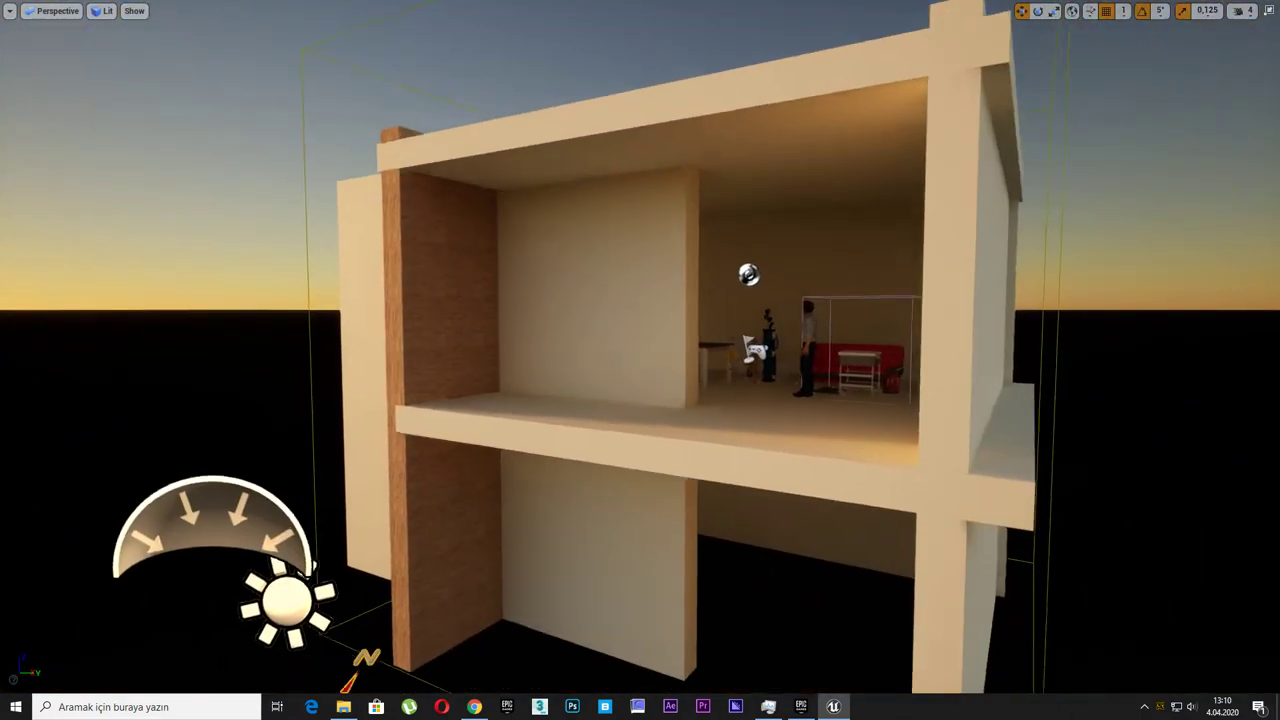
{"action": "right_click_drag", "start_coordinate": [736, 316], "coordinate": [735, 316]}
{"action": "key", "text": "F11"}
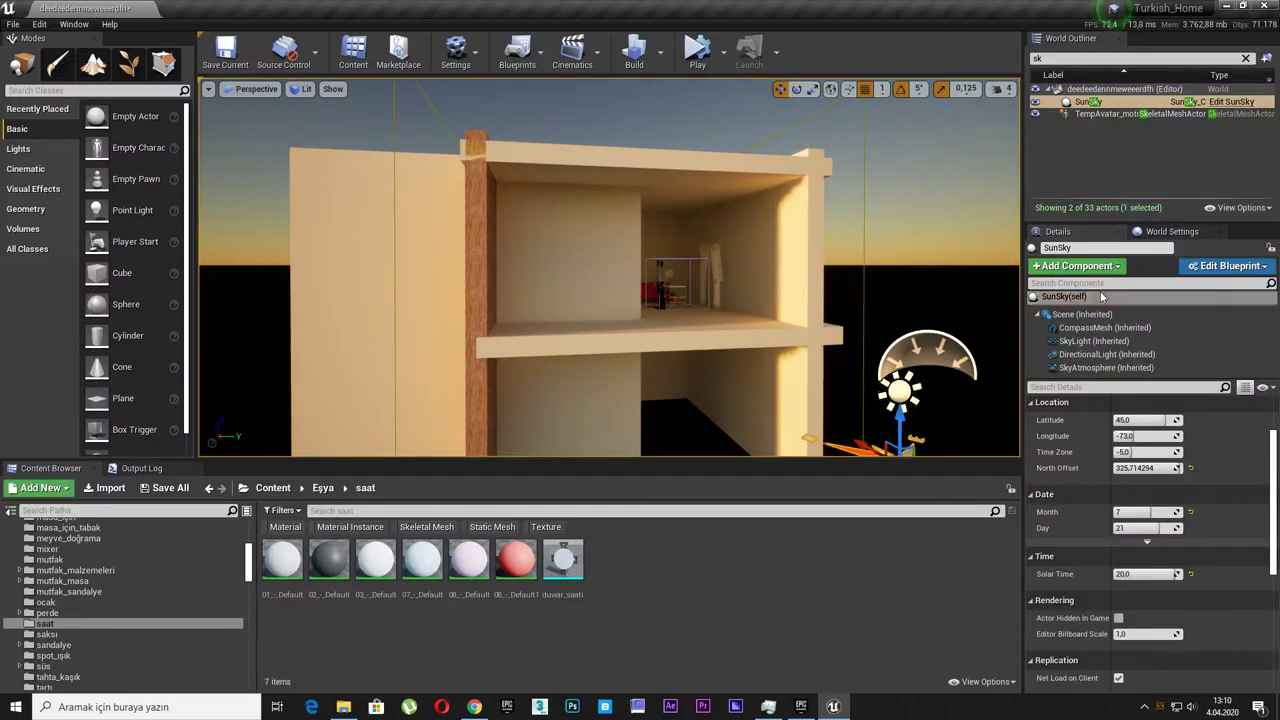
Set both the DirectionalLight and SkyLight Mobility to Static
{"action": "left_click", "coordinate": [1100, 354]}
{"action": "scroll", "coordinate": [1084, 435], "scroll_direction": "up", "scroll_amount": 2}
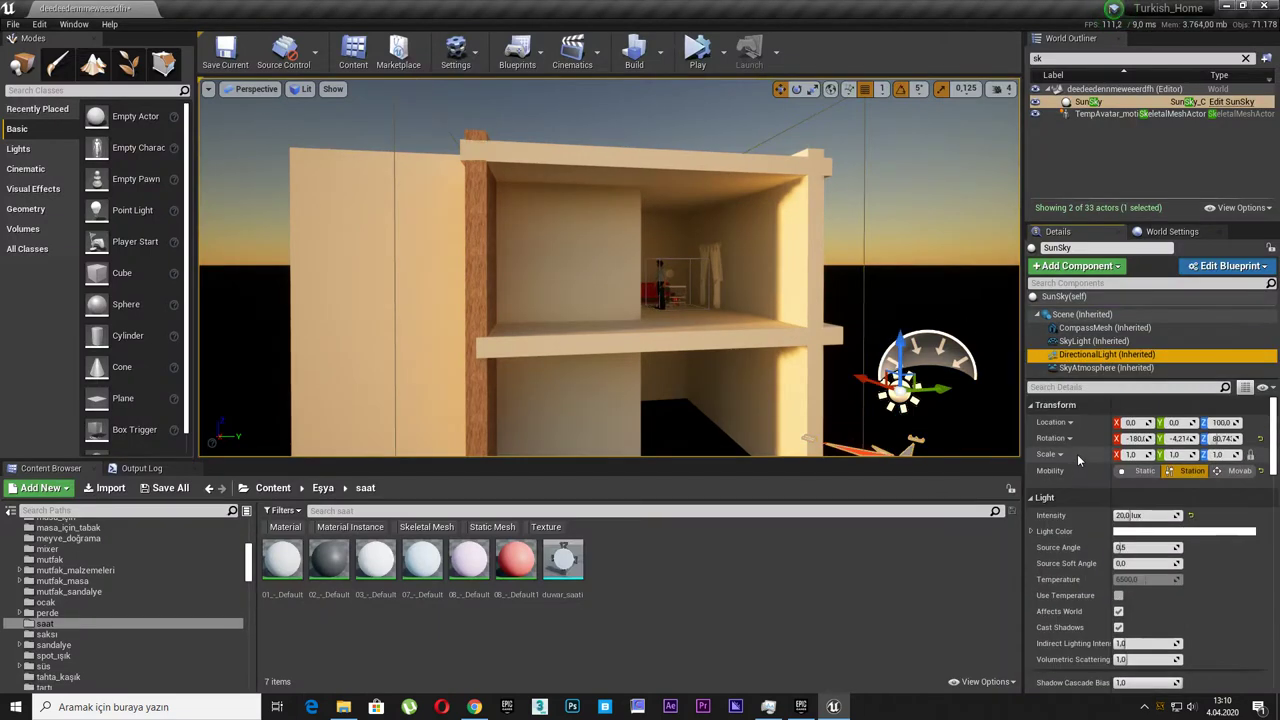
{"action": "left_click", "coordinate": [1134, 472]}
{"action": "left_click", "coordinate": [1094, 341]}
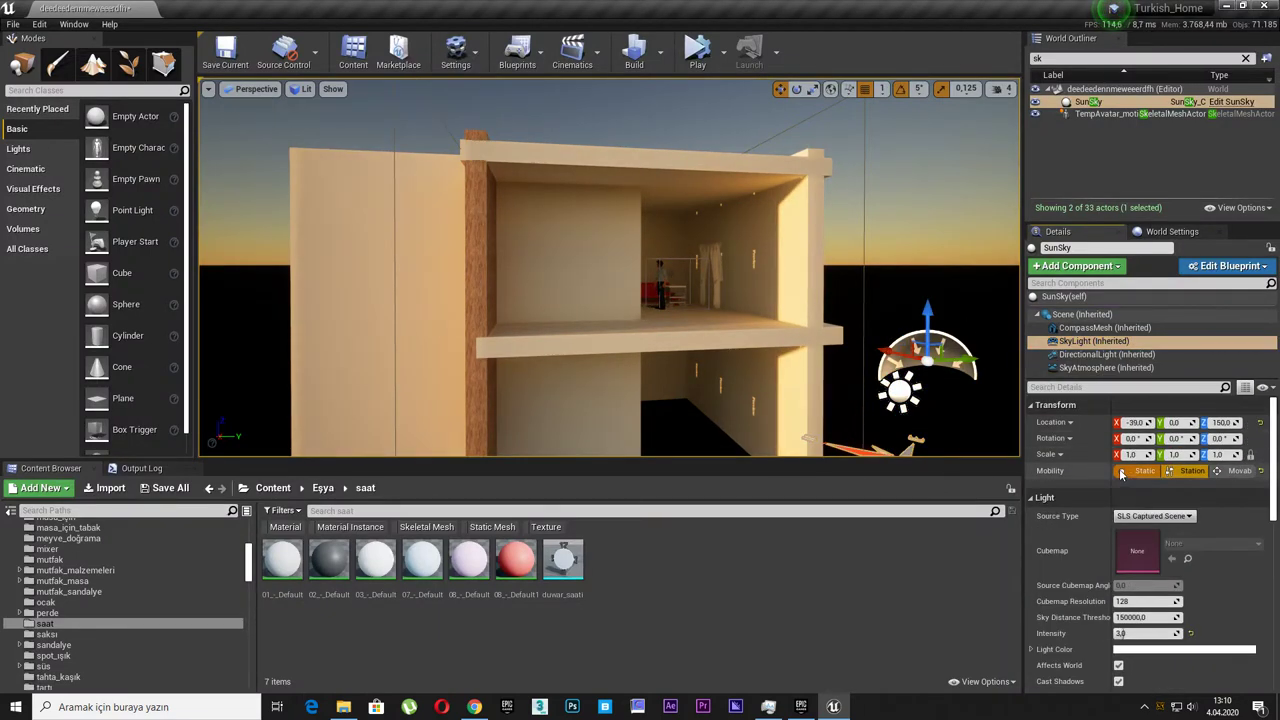
{"action": "left_click", "coordinate": [660, 52]}
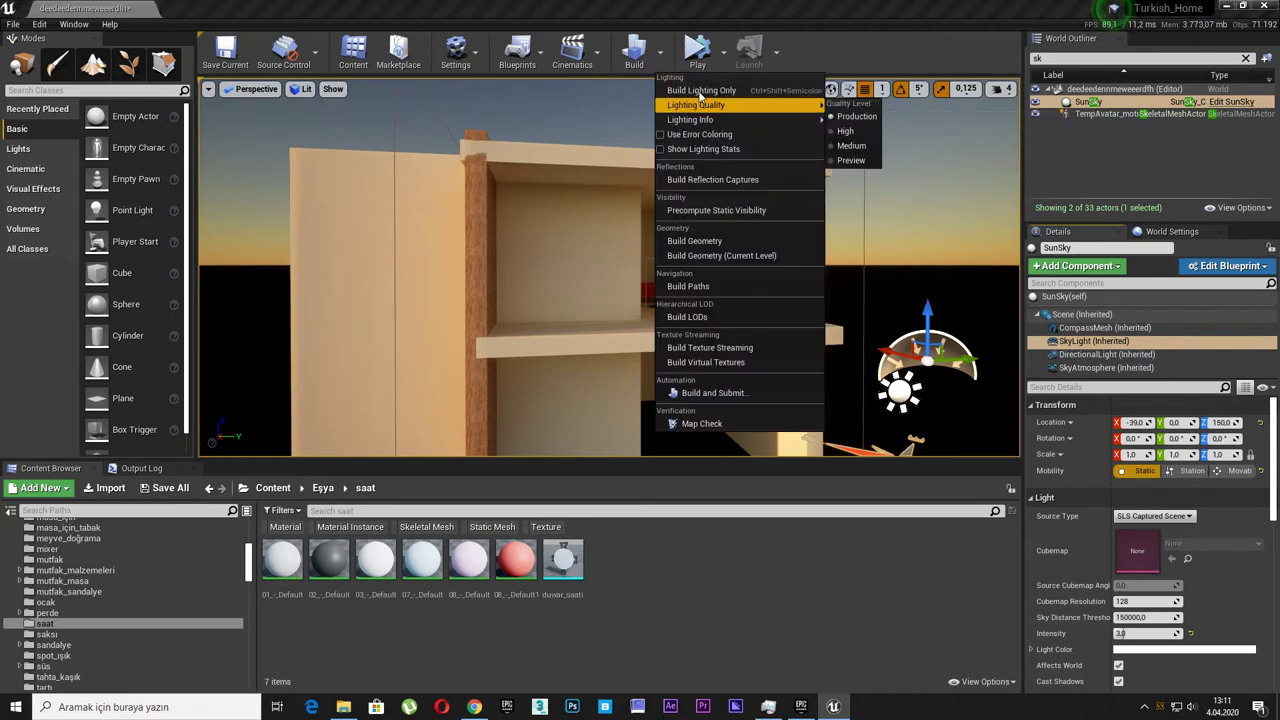
Rebuild lighting only, checking GPU usage in Task Manager during the build
{"action": "left_click", "coordinate": [698, 90]}
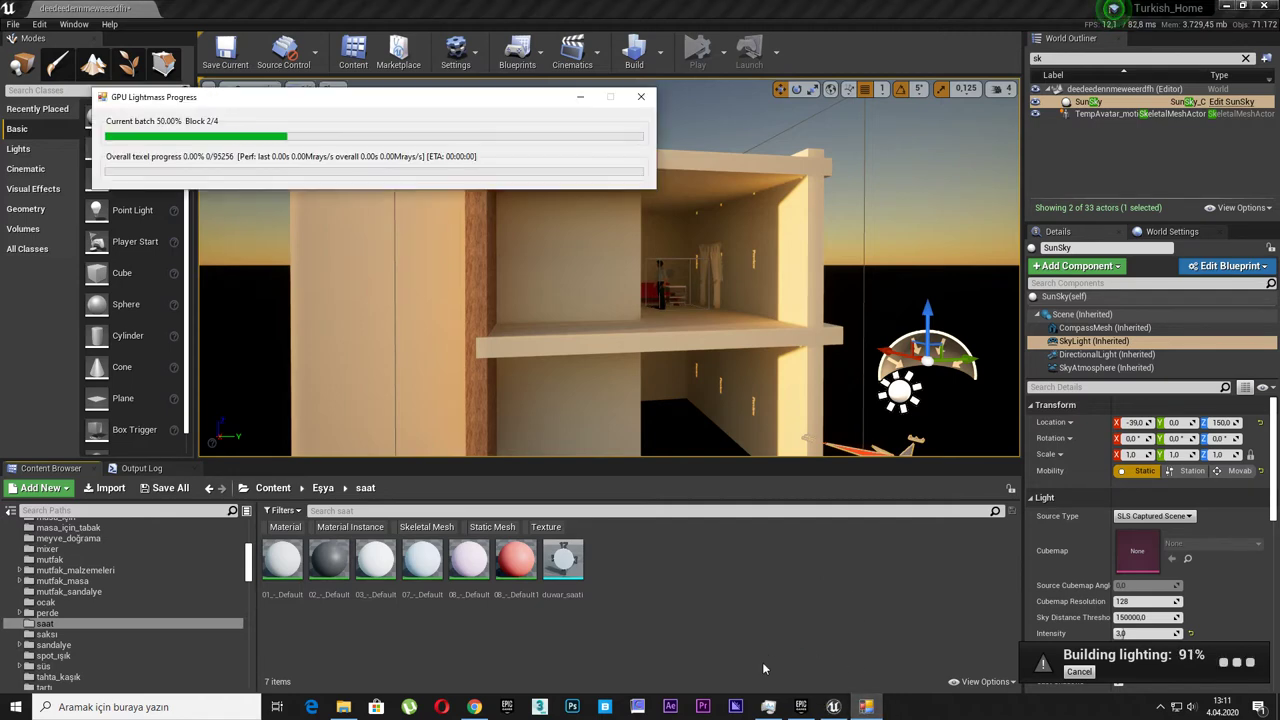
{"action": "left_click", "coordinate": [768, 708]}
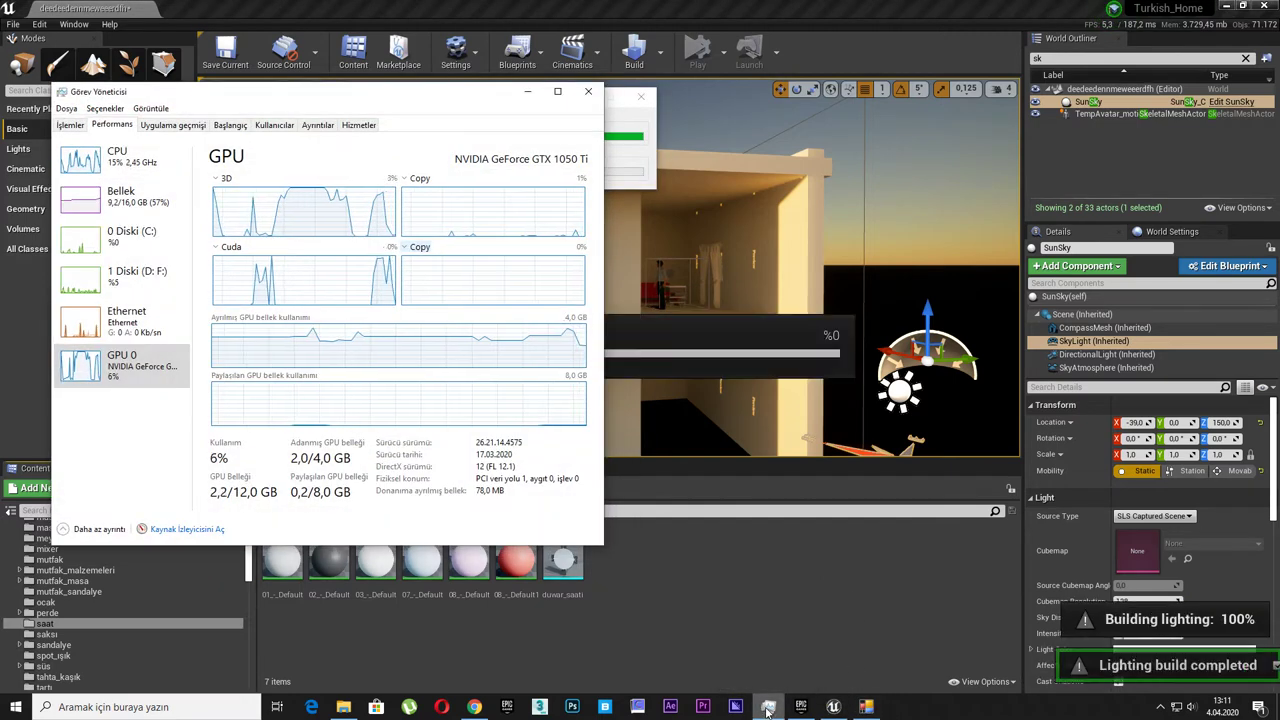
{"action": "left_click", "coordinate": [776, 556]}
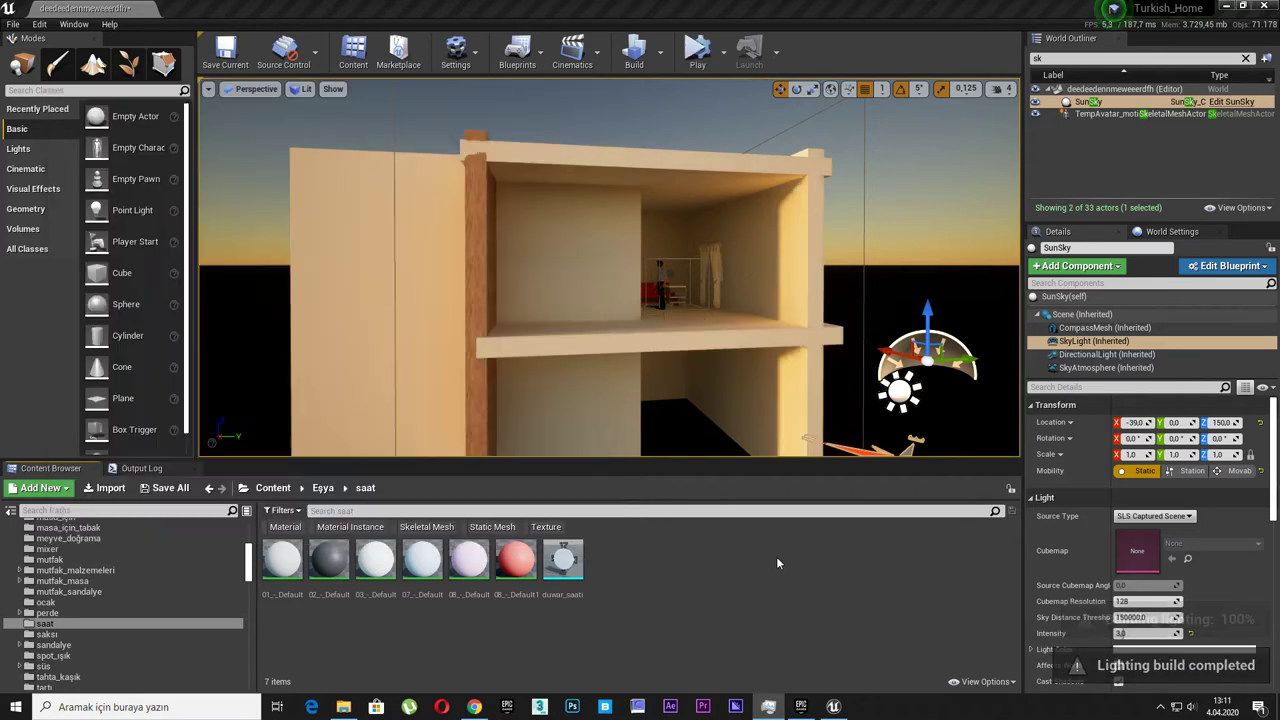
Fly through the rebaked room in full screen, back out to the whole house, then exit F11
{"action": "mouse_move", "coordinate": [770, 430]}
{"action": "right_mouse_down"}
{"action": "mouse_move", "coordinate": [740, 400]}
{"action": "mouse_move", "coordinate": [640, 360]}
{"action": "right_mouse_up"}
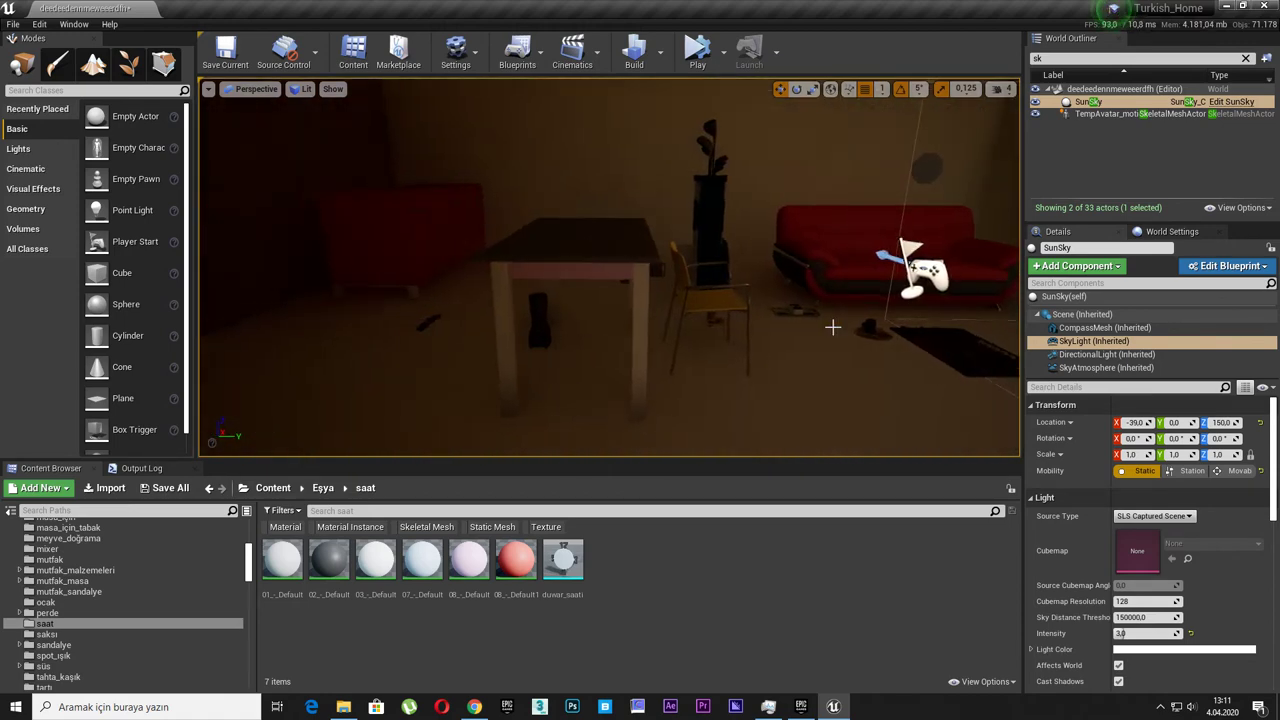
{"action": "key", "text": "F11"}
{"action": "mouse_move", "coordinate": [832, 327]}
{"action": "right_mouse_down"}
{"action": "mouse_move", "coordinate": [640, 330]}
{"action": "mouse_move", "coordinate": [640, 380]}
{"action": "mouse_move", "coordinate": [640, 340]}
{"action": "right_mouse_up"}
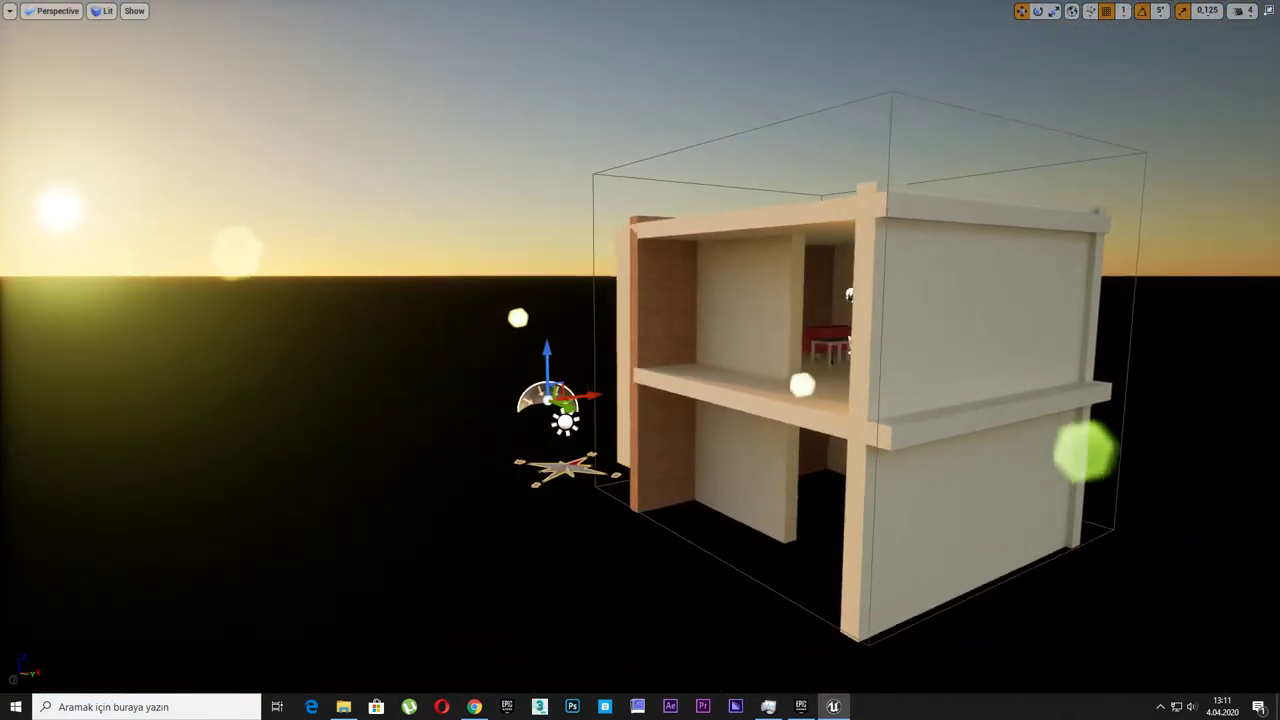
{"action": "right_click_drag", "start_coordinate": [832, 327], "coordinate": [832, 327]}
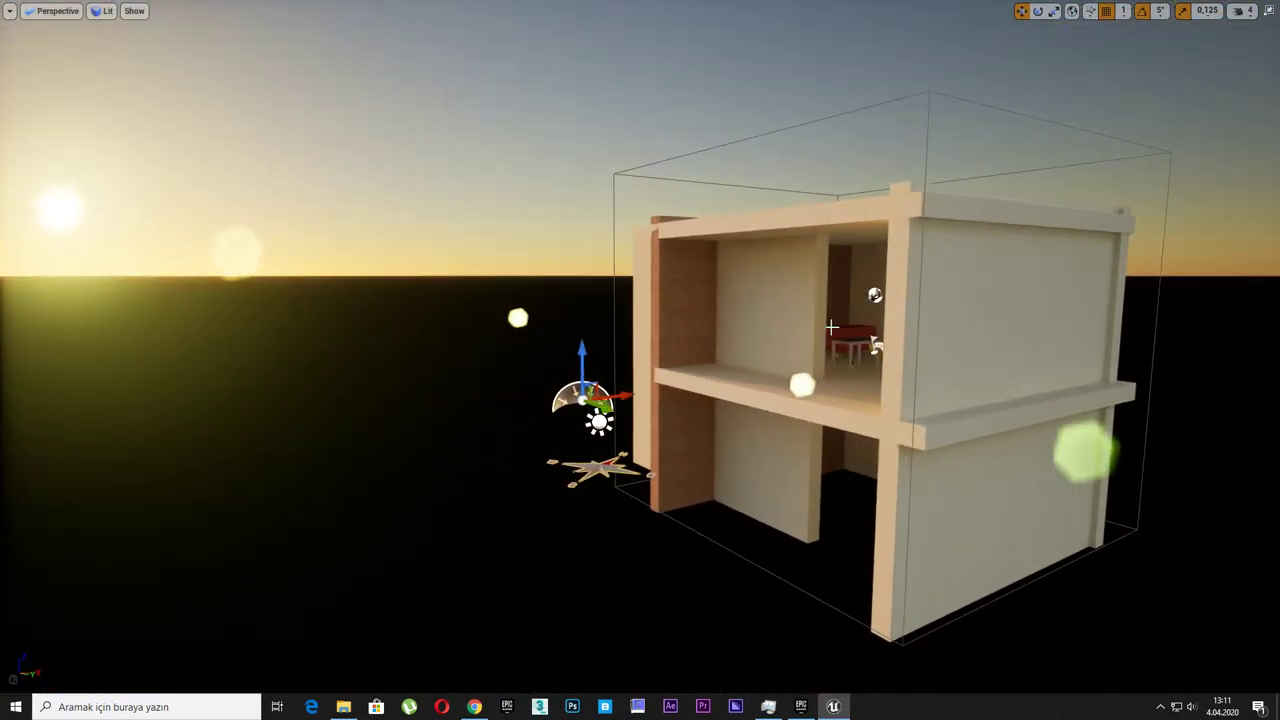
{"action": "key", "text": "F11"}
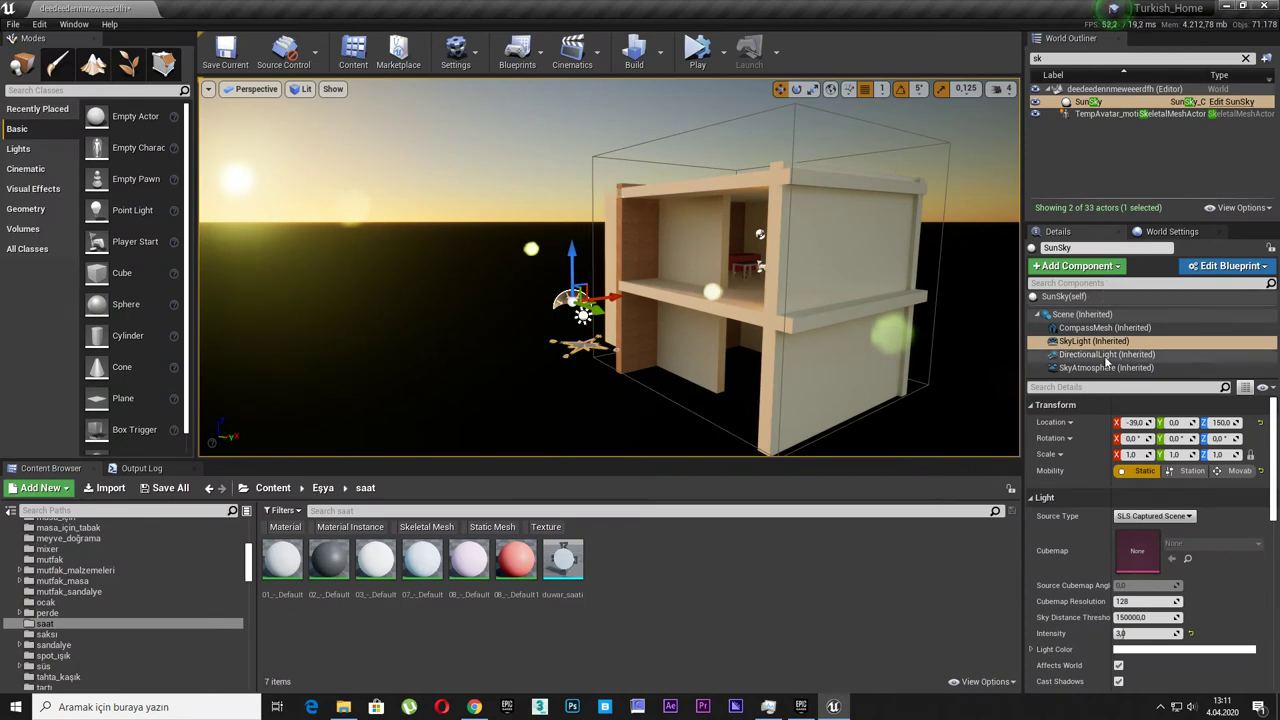
Select the SunSky's lights and set Solar Time to 10 for bright daytime sun
{"action": "left_click", "coordinate": [1100, 355], "text": "ctrl"}
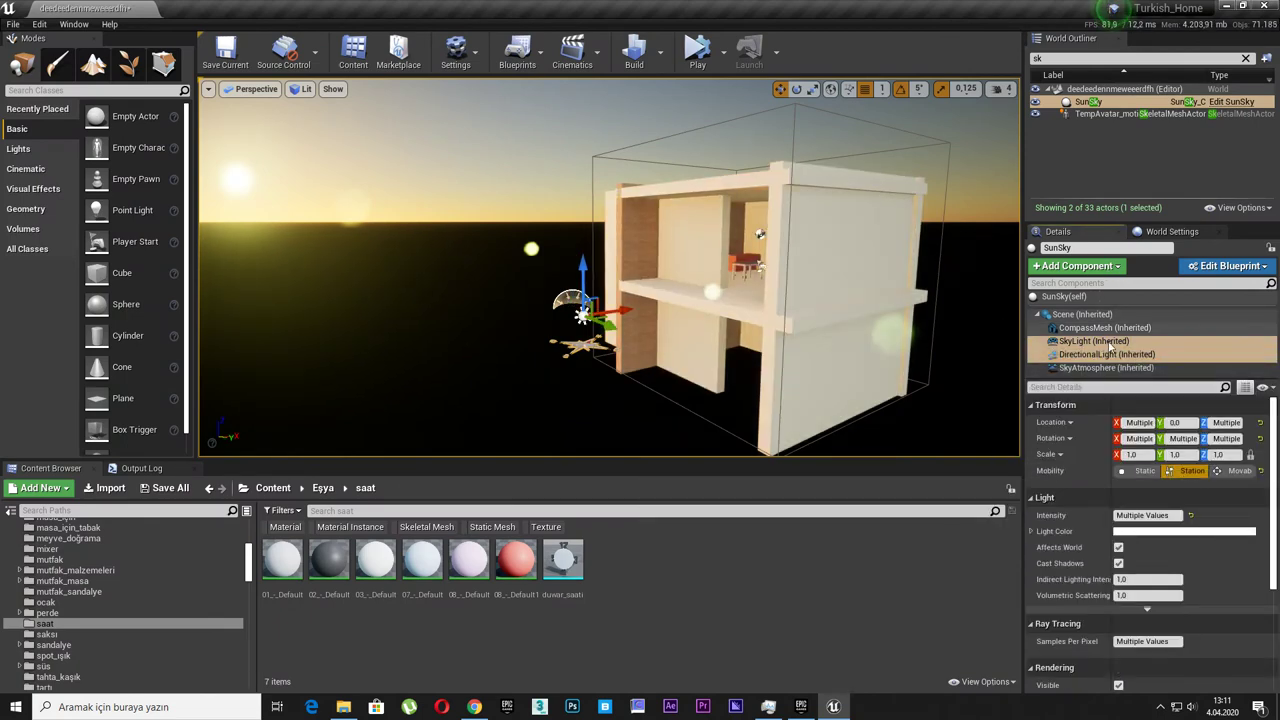
{"action": "left_click", "coordinate": [1078, 298]}
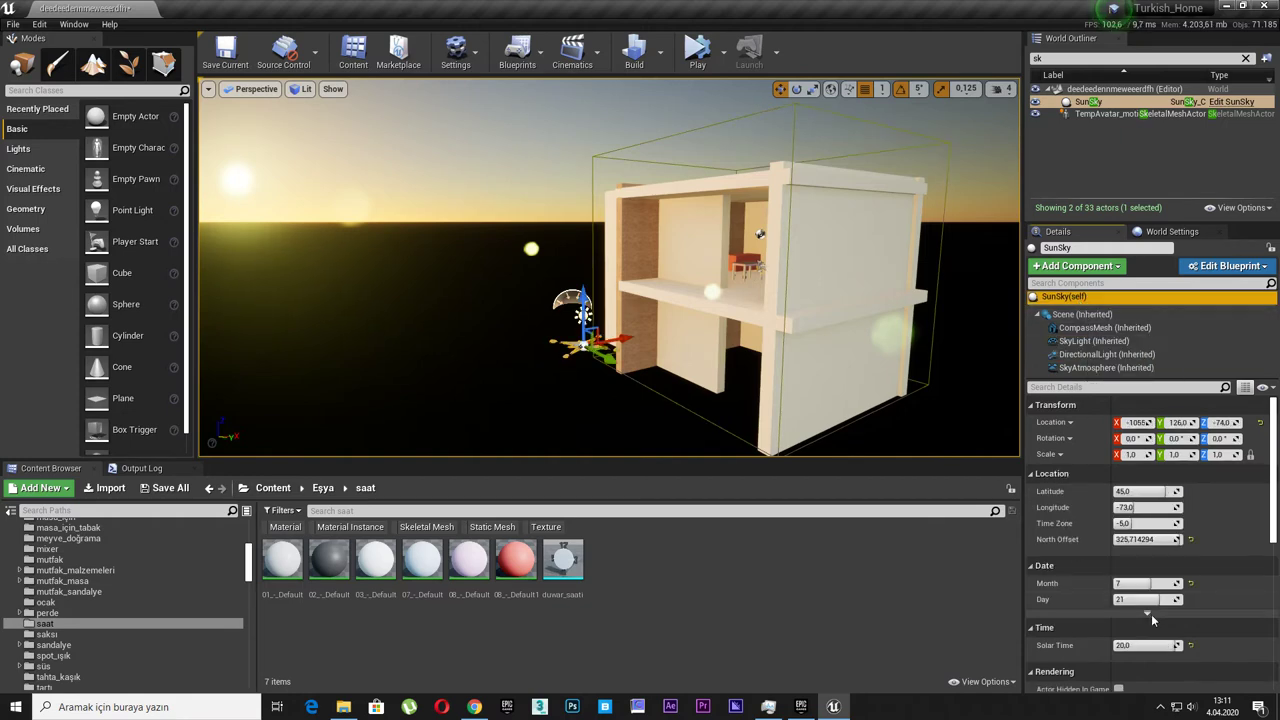
{"action": "left_click", "coordinate": [1138, 646]}
{"action": "type", "text": "10"}
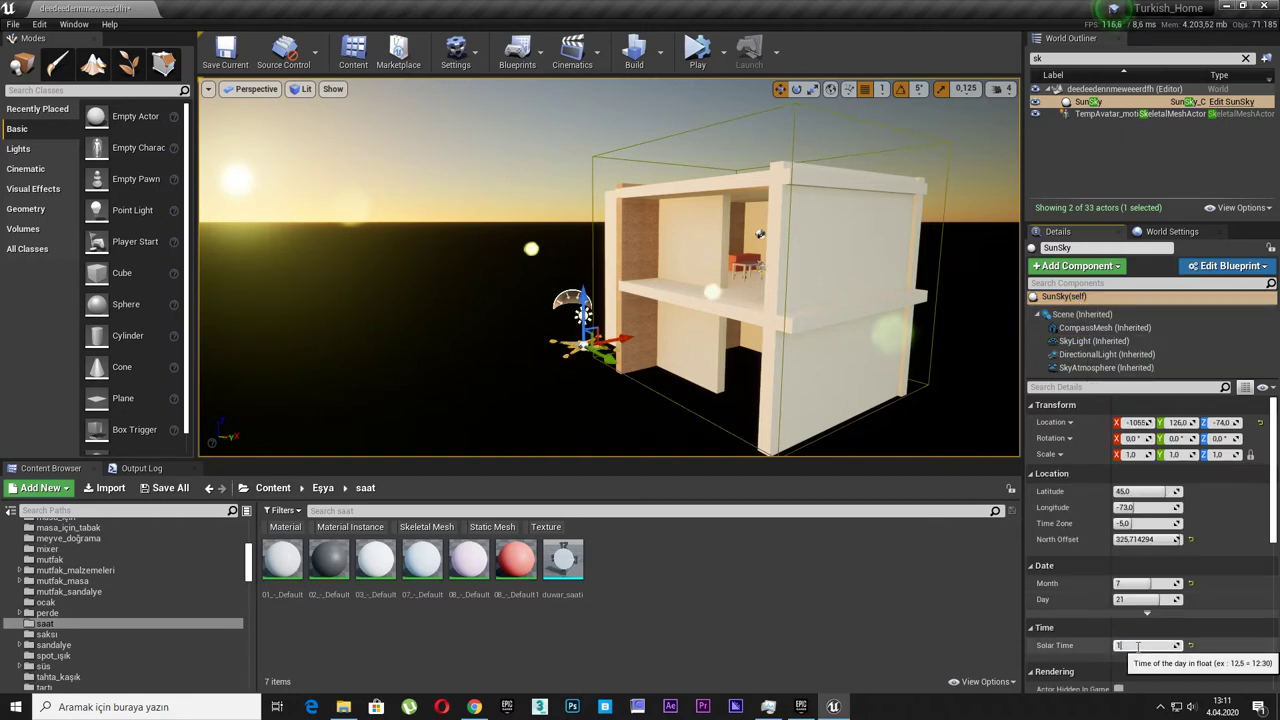
{"action": "key", "text": "Return"}
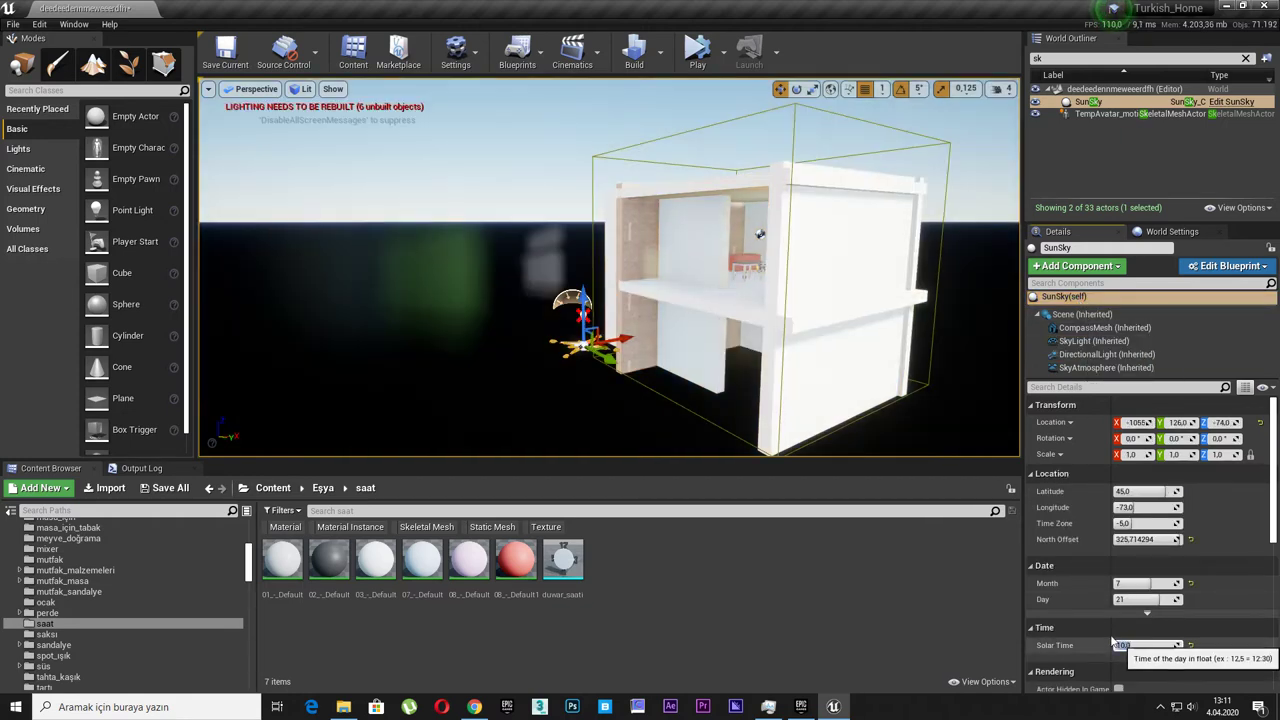
{"action": "right_click_drag", "start_coordinate": [610, 300], "coordinate": [560, 240]}
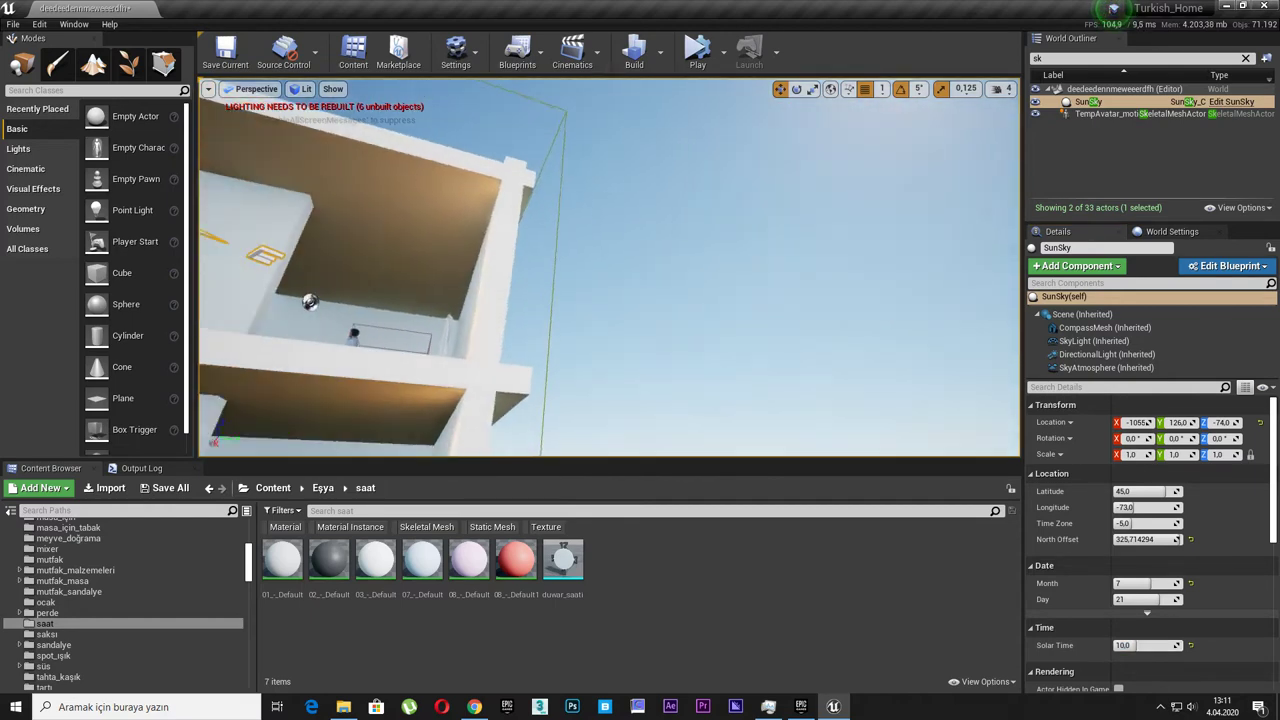
Try SunSky month values 2, 12 and 4, settling on month 3
{"action": "right_click_drag", "start_coordinate": [903, 377], "coordinate": [903, 377]}
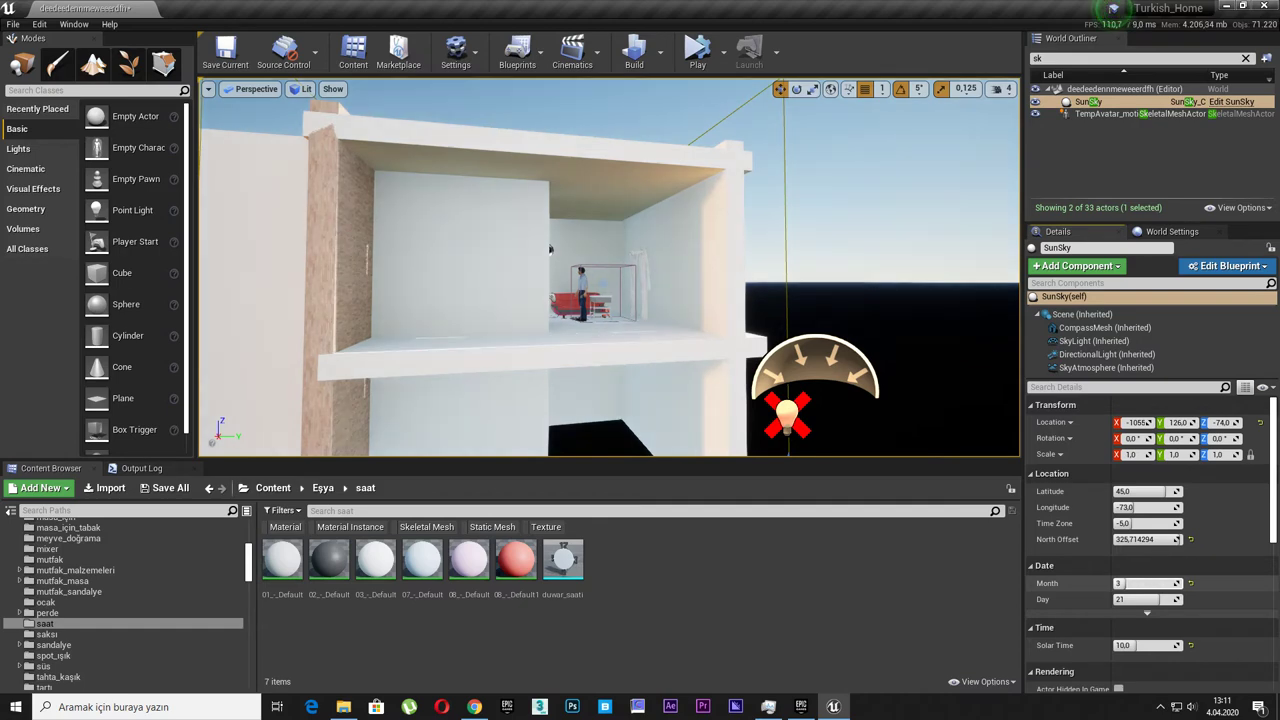
{"action": "type", "text": "2"}
{"action": "key", "text": "Return"}
{"action": "mouse_move", "coordinate": [549, 250]}
{"action": "right_mouse_down"}
{"action": "mouse_move", "coordinate": [549, 200]}
{"action": "mouse_move", "coordinate": [549, 320]}
{"action": "right_mouse_up"}
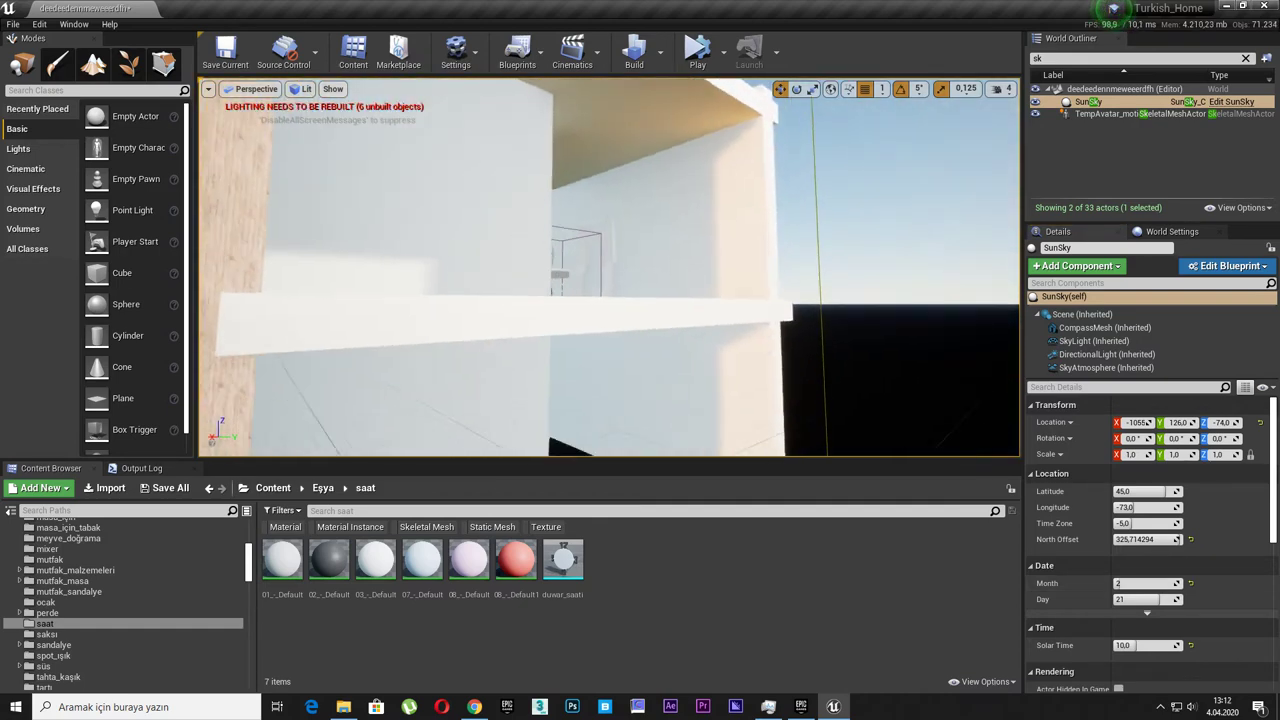
{"action": "left_click", "coordinate": [1145, 583]}
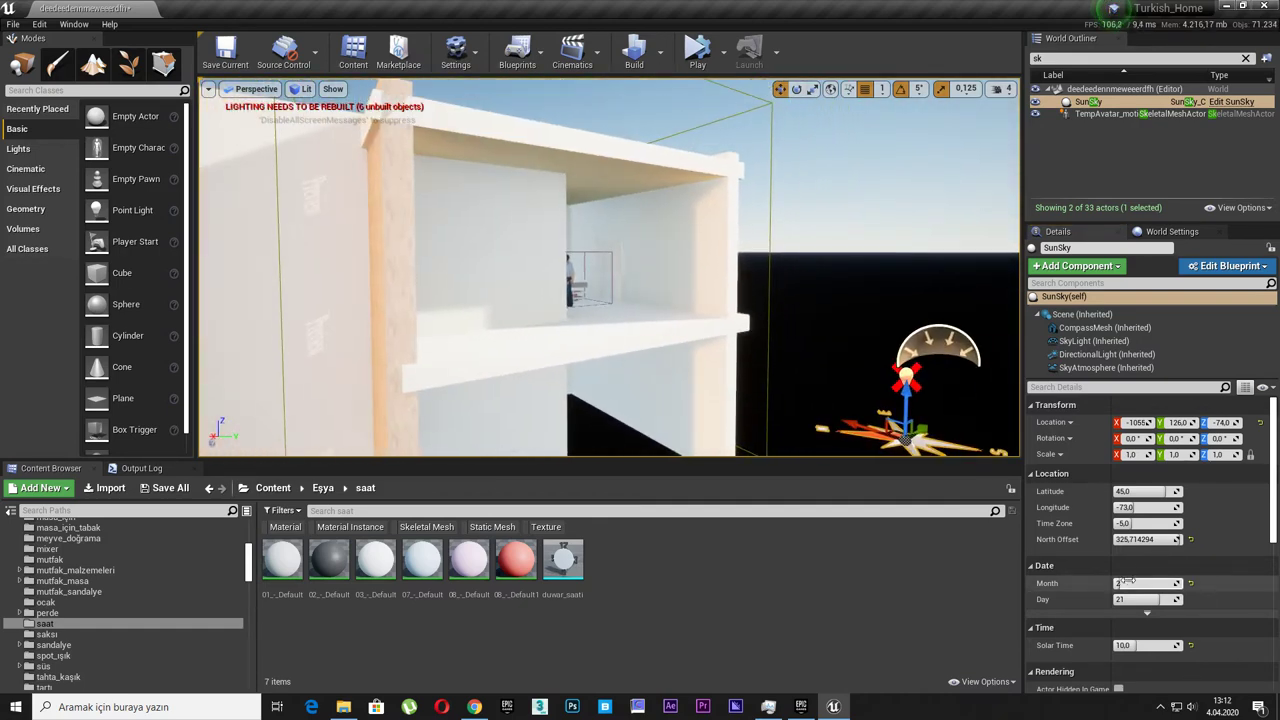
{"action": "type", "text": "12"}
{"action": "key", "text": "Return"}
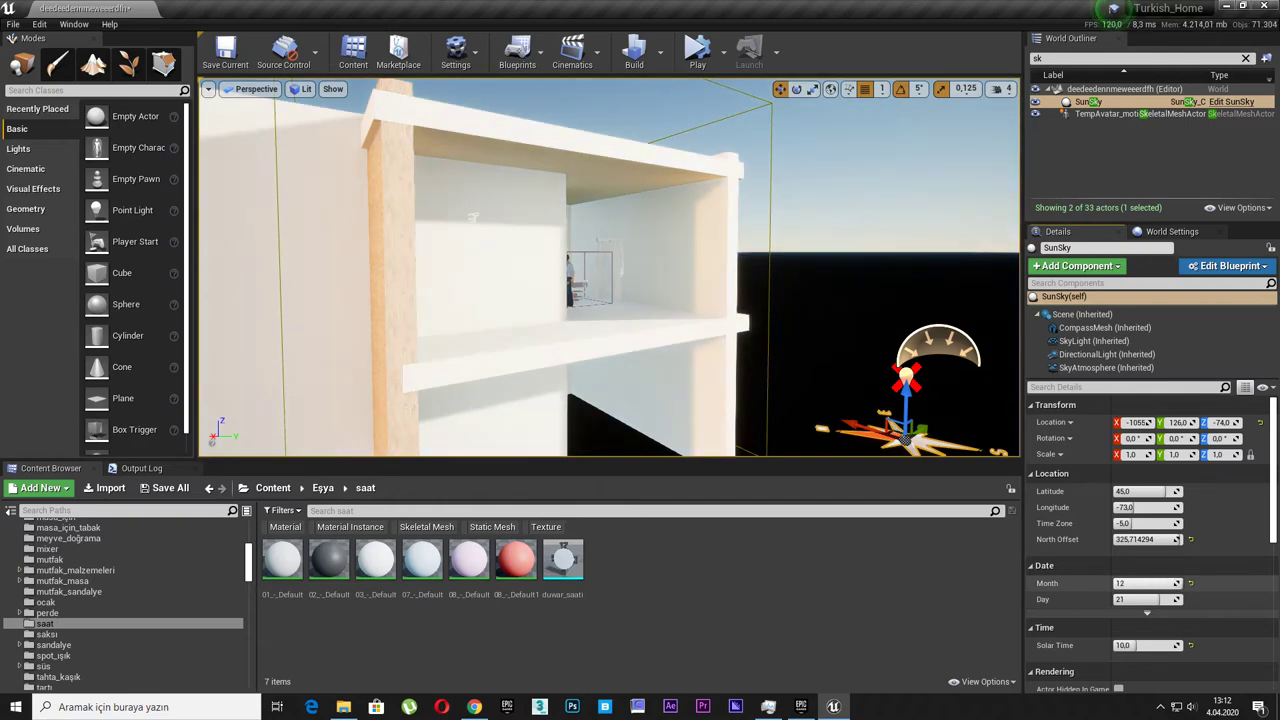
{"action": "left_click", "coordinate": [1129, 583]}
{"action": "type", "text": "4"}
{"action": "key", "text": "Return"}
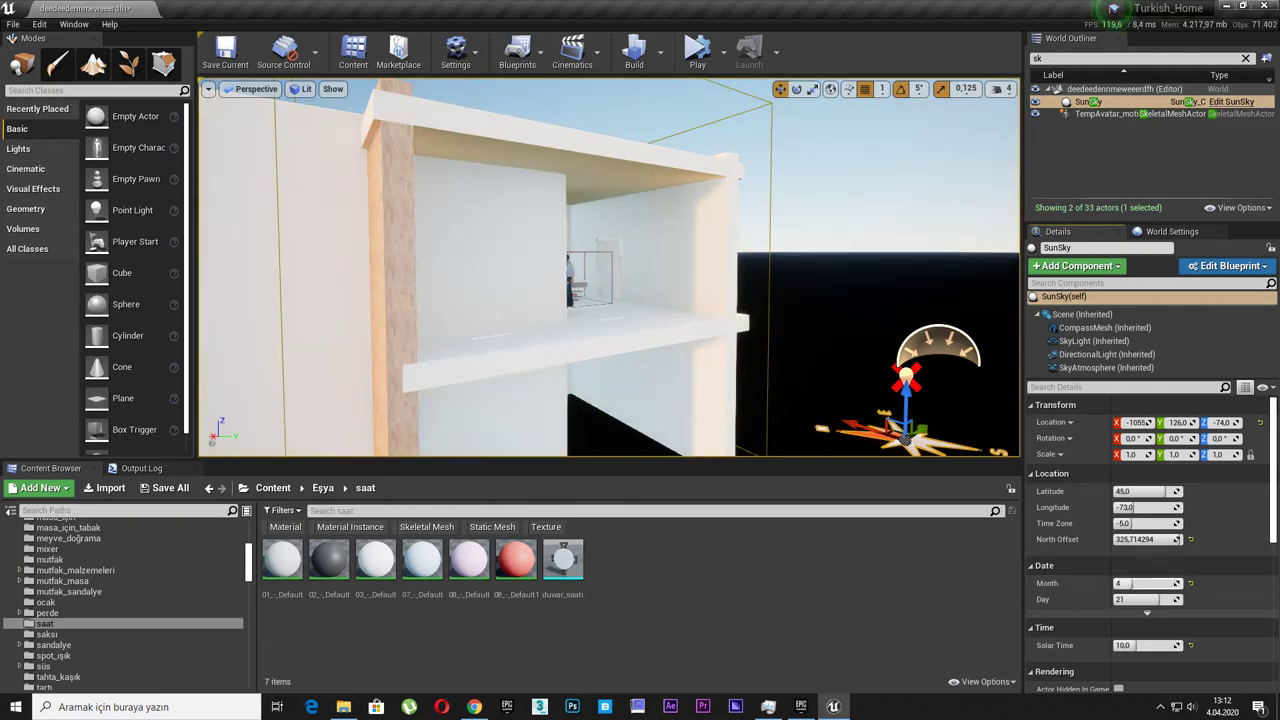
{"action": "left_click_drag", "start_coordinate": [1130, 583], "coordinate": [1131, 601]}
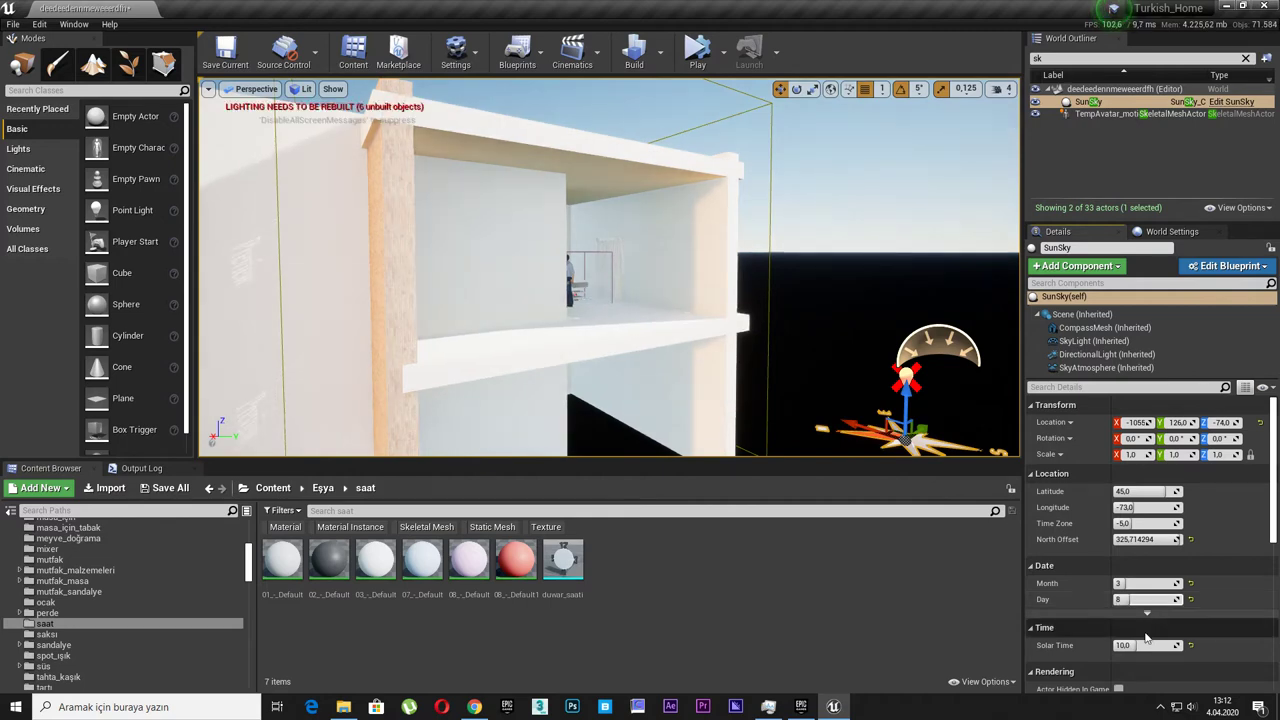
Swing the sun by dragging North Offset to about 140, then about 223
{"action": "left_click_drag", "start_coordinate": [1145, 540], "coordinate": [1130, 539]}
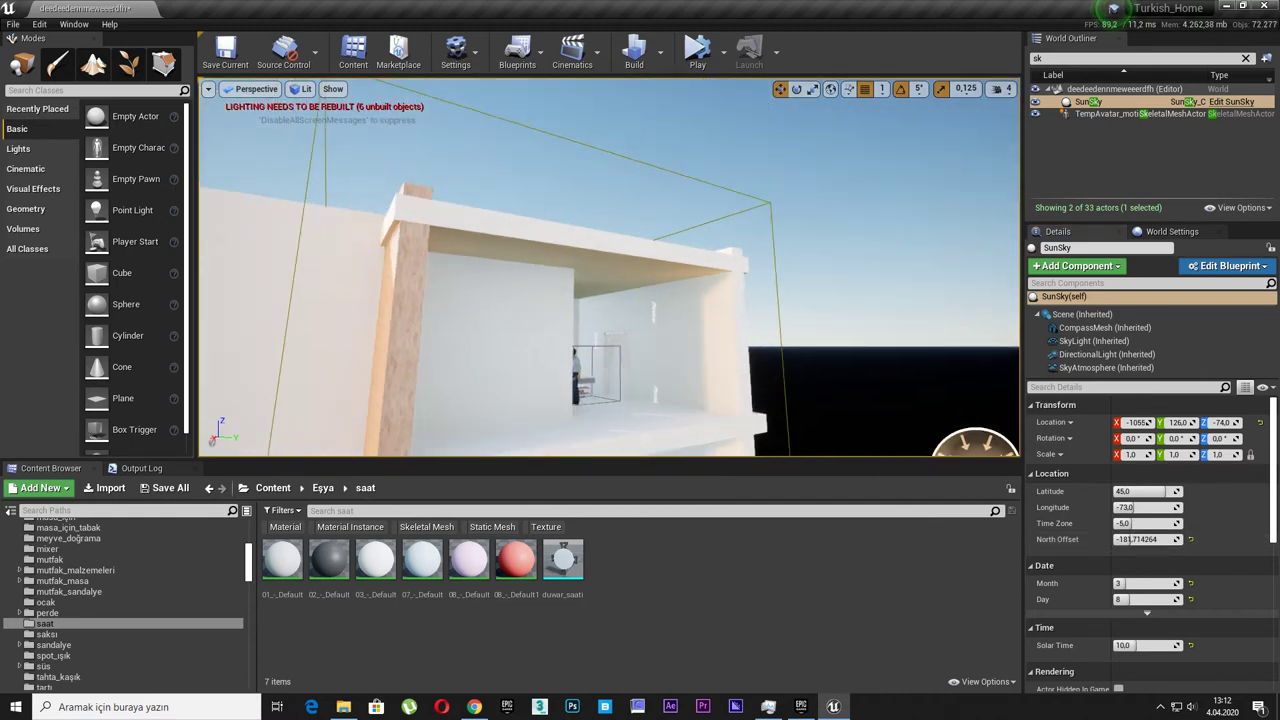
{"action": "key", "text": "f"}
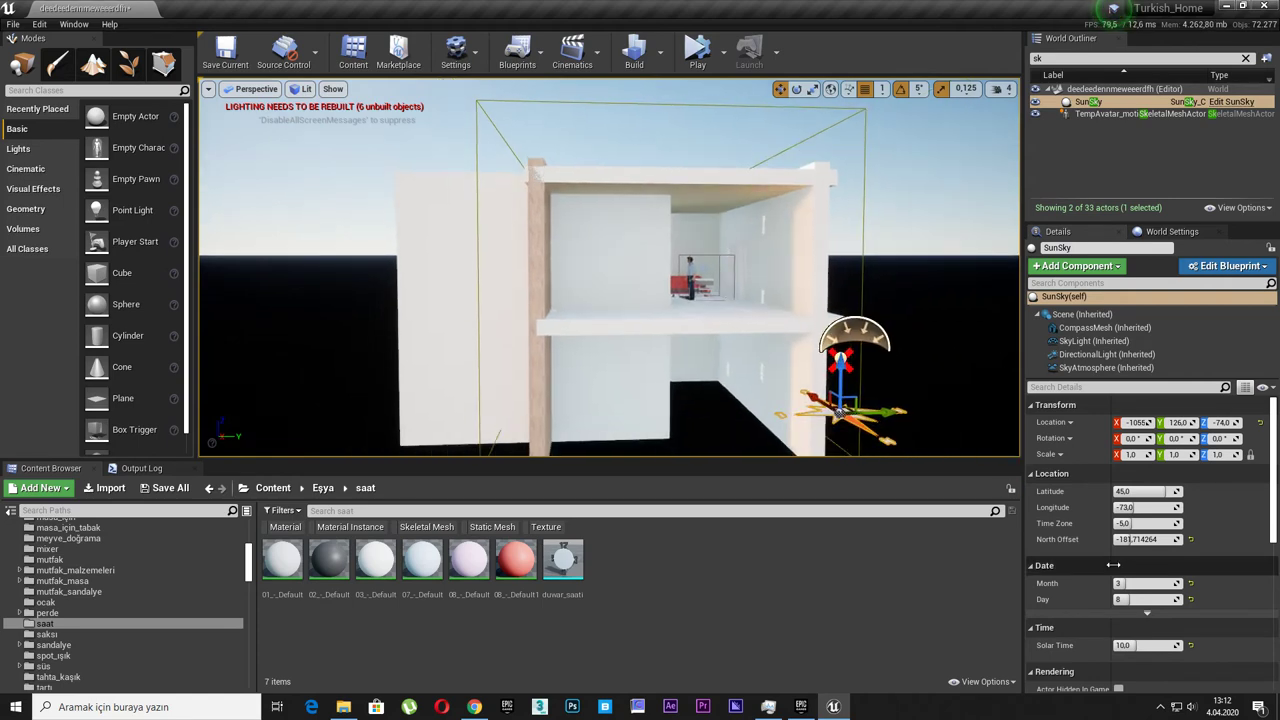
{"action": "left_click_drag", "start_coordinate": [1130, 539], "coordinate": [1140, 539]}
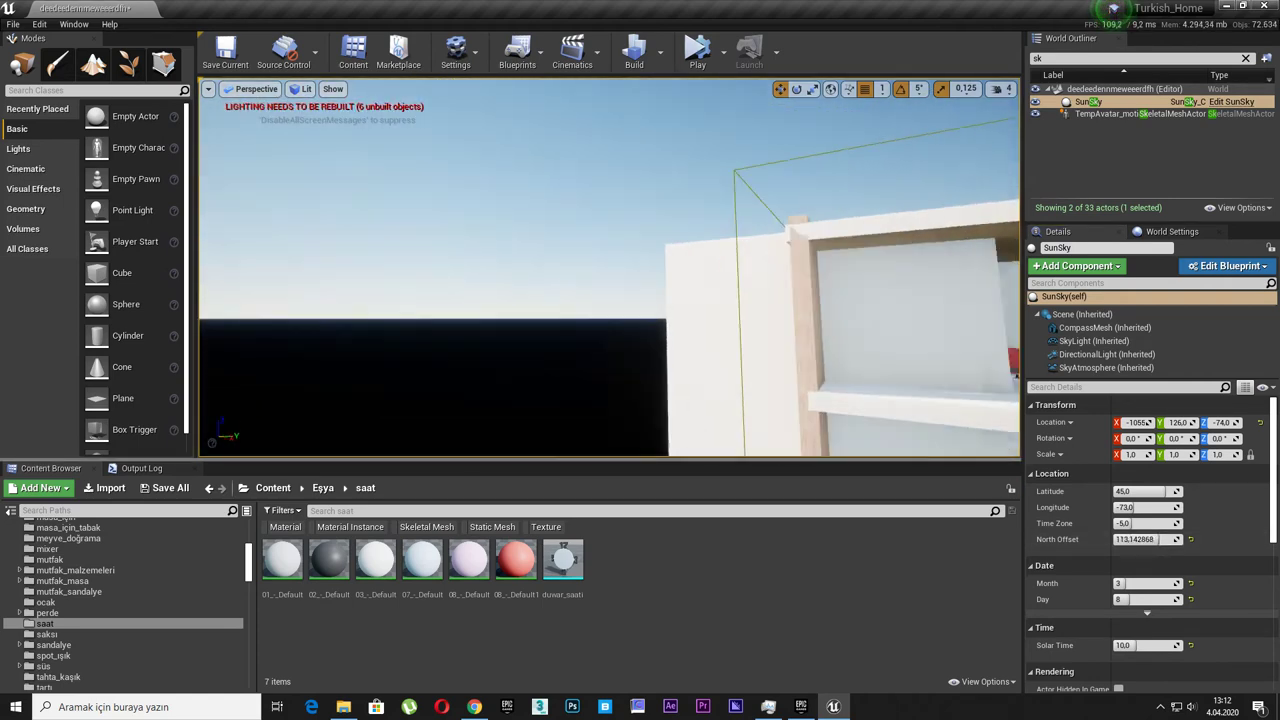
{"action": "right_click_drag", "start_coordinate": [610, 270], "coordinate": [710, 300]}
{"action": "left_click_drag", "start_coordinate": [1145, 539], "coordinate": [1165, 539]}
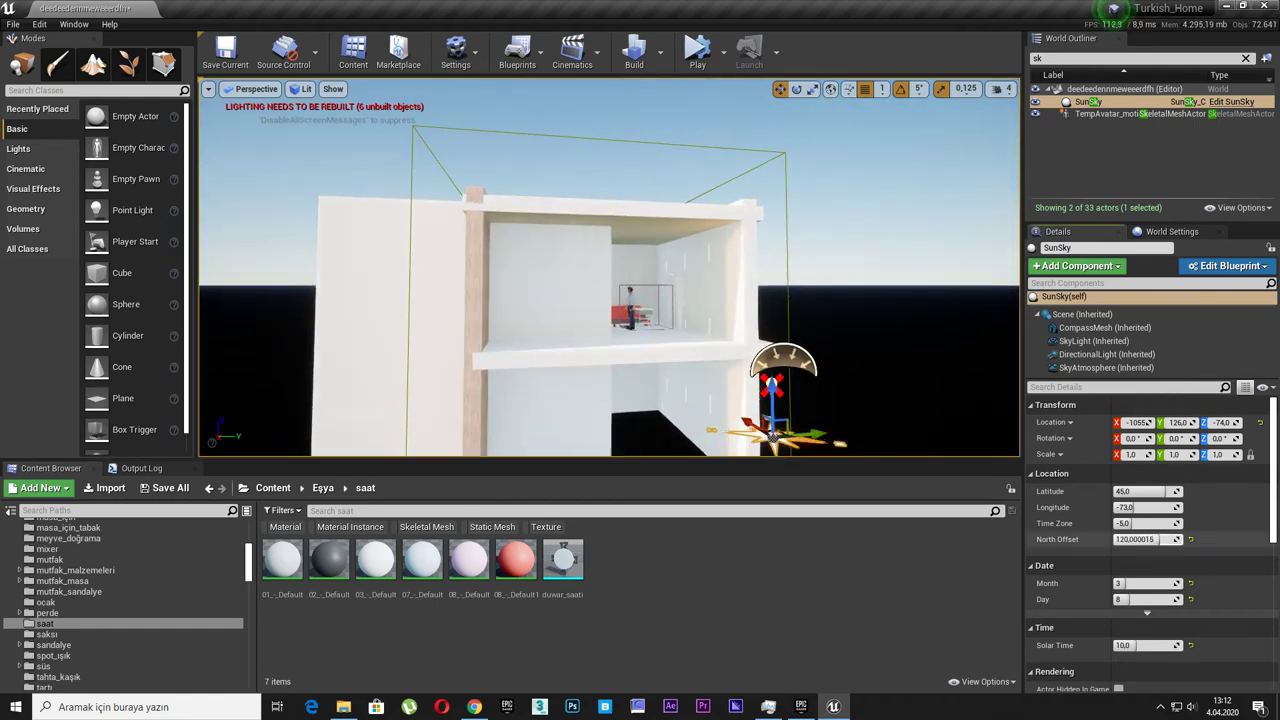
Set Solar Time to 7 for sunrise light
{"action": "left_click", "coordinate": [1148, 645]}
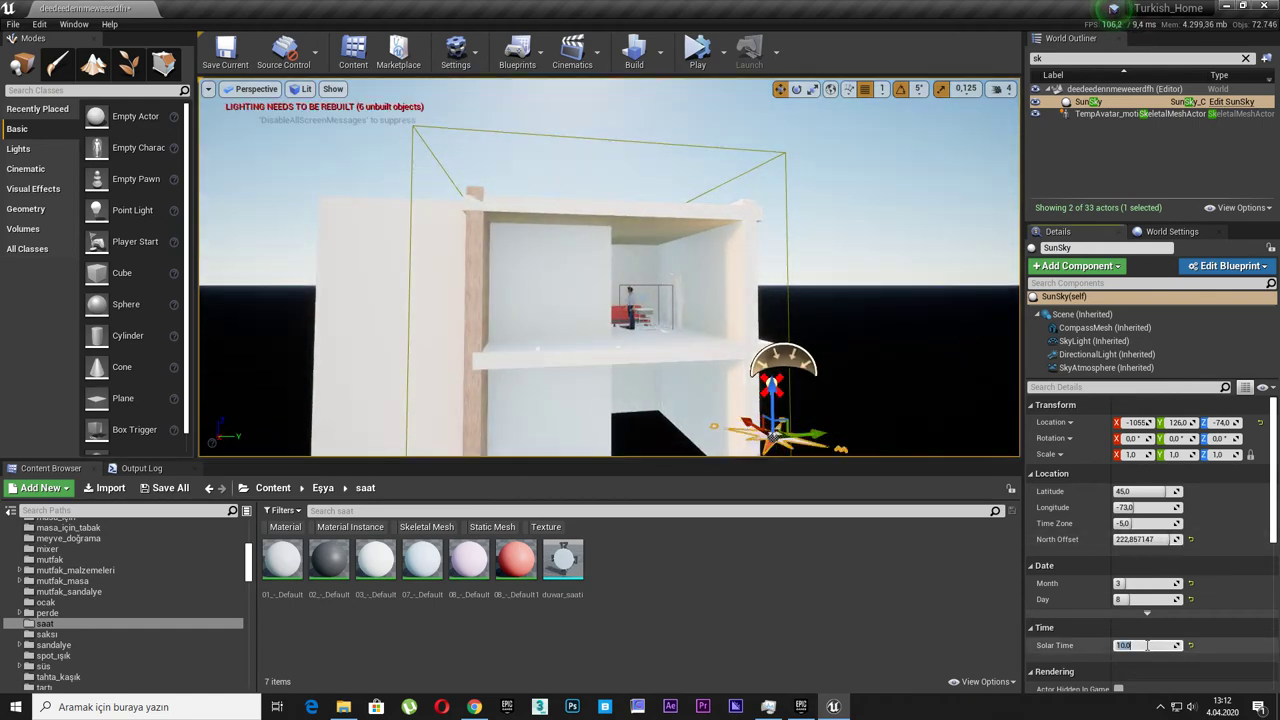
{"action": "type", "text": "7"}
{"action": "key", "text": "Return"}
{"action": "right_click_drag", "start_coordinate": [700, 300], "coordinate": [580, 280]}
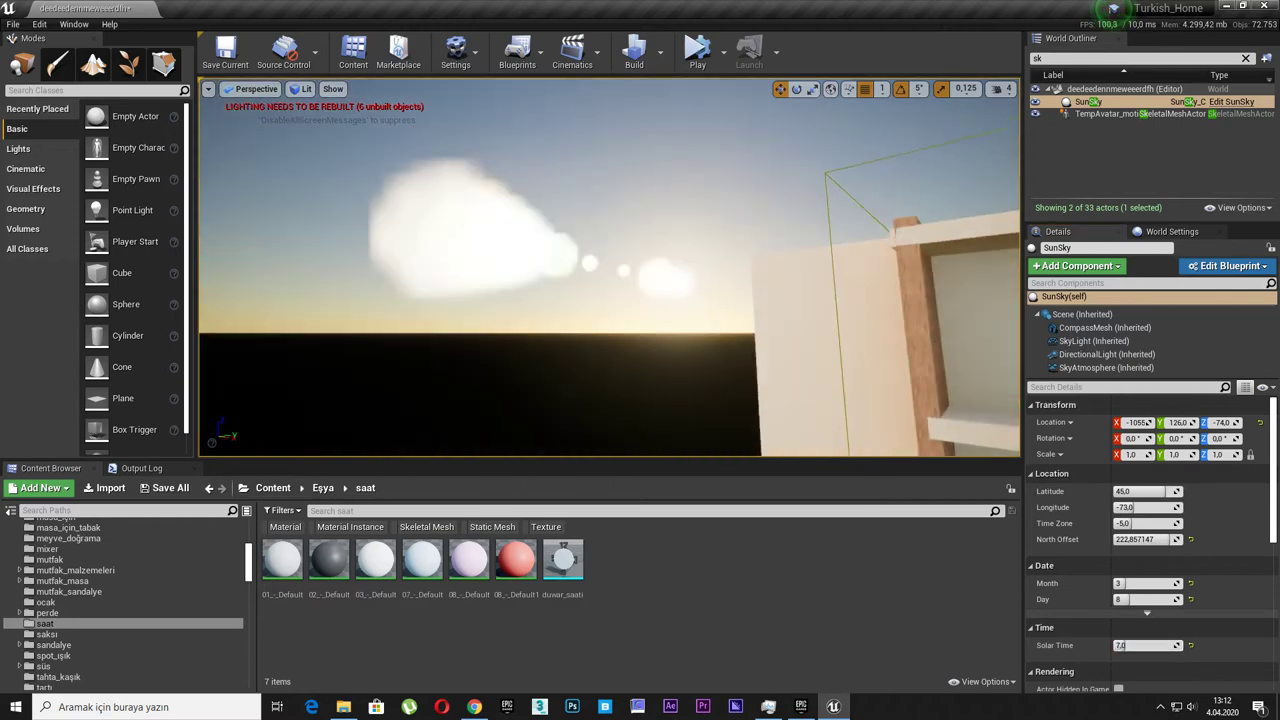
Set North Offset to 100, then 120, and finally 150
{"action": "left_click", "coordinate": [1156, 539]}
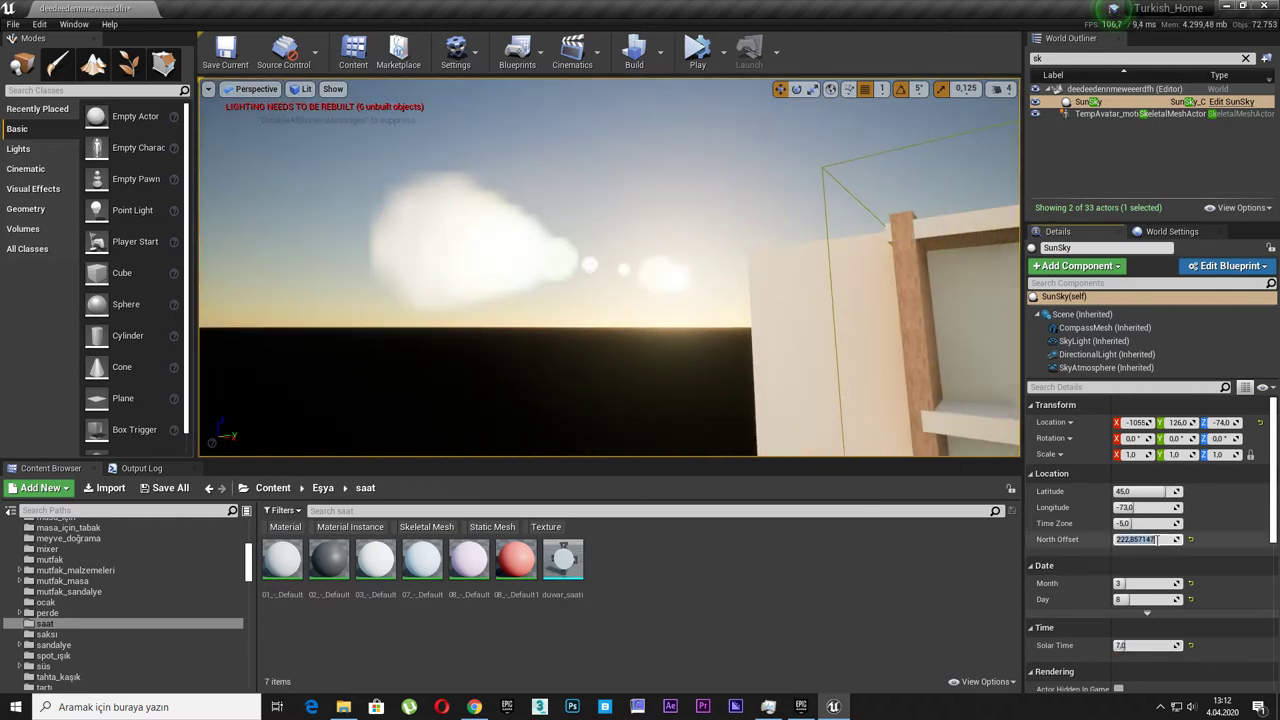
{"action": "type", "text": "100"}
{"action": "key", "text": "Return"}
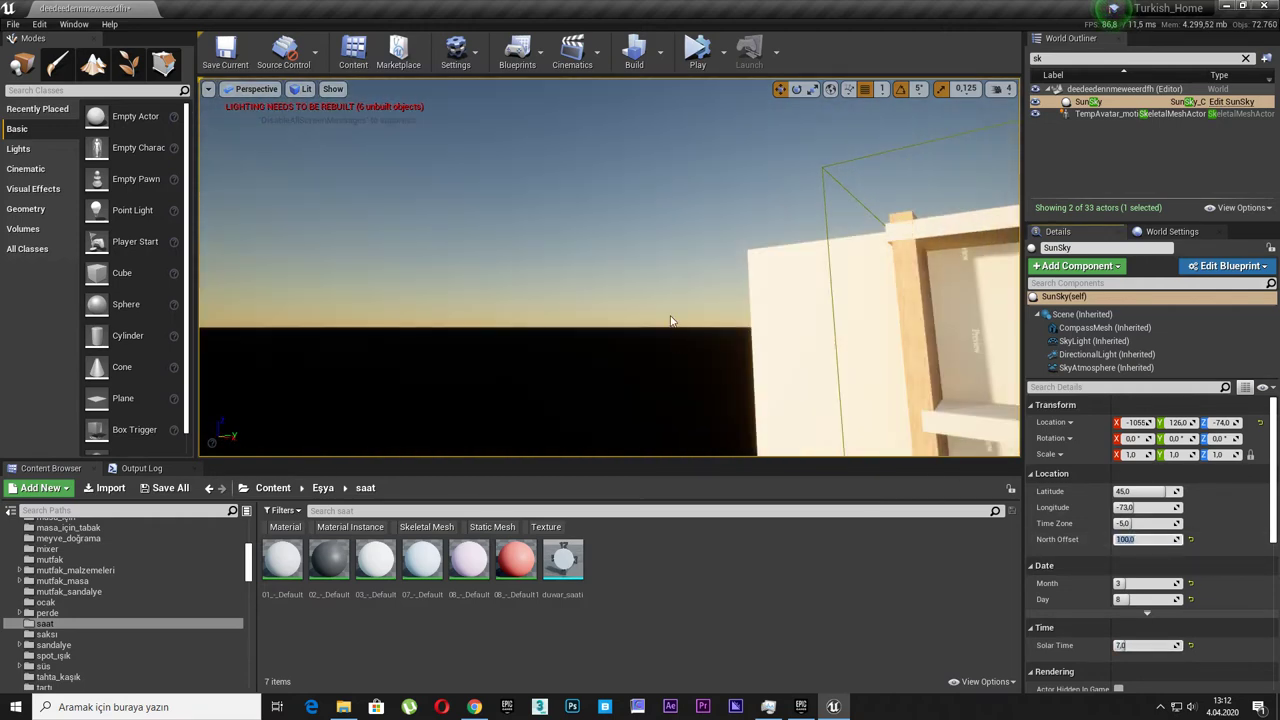
{"action": "right_click_drag", "start_coordinate": [672, 321], "coordinate": [610, 280]}
{"action": "type", "text": "12"}
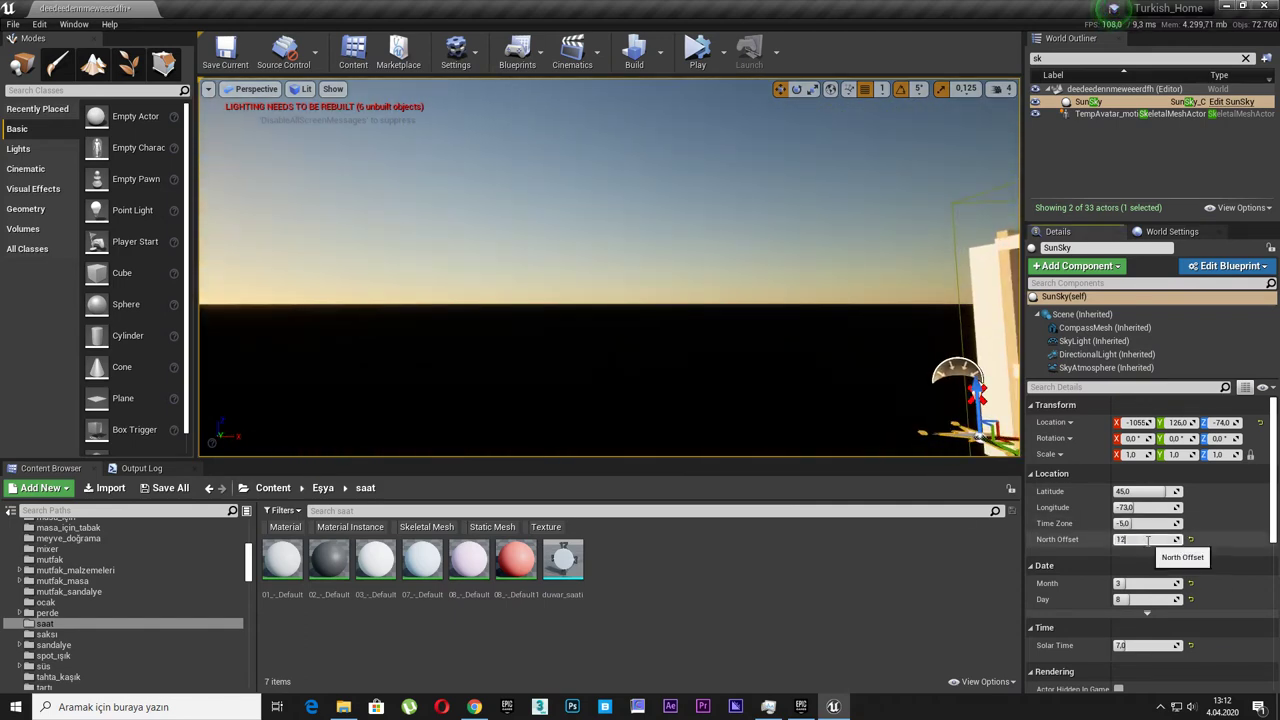
{"action": "type", "text": "0"}
{"action": "key", "text": "Return"}
{"action": "right_click_drag", "start_coordinate": [677, 330], "coordinate": [640, 320]}
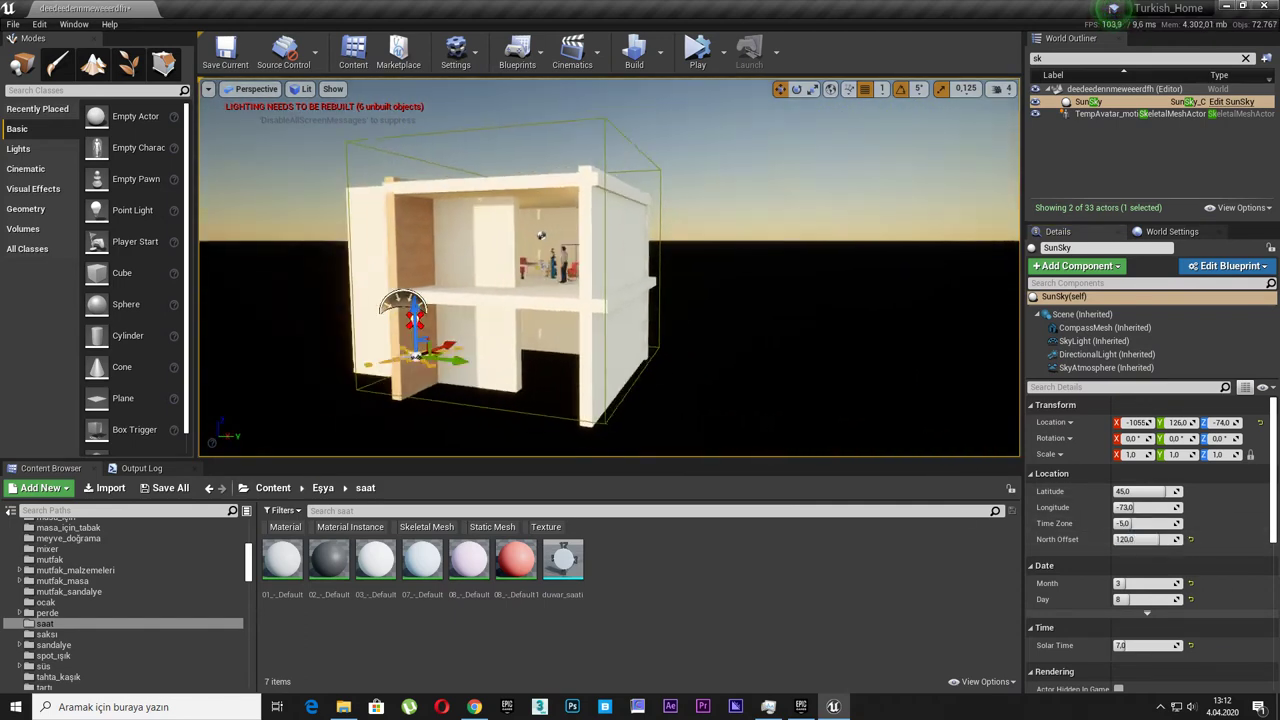
{"action": "scroll", "coordinate": [689, 337], "scroll_direction": "up", "scroll_amount": 5}
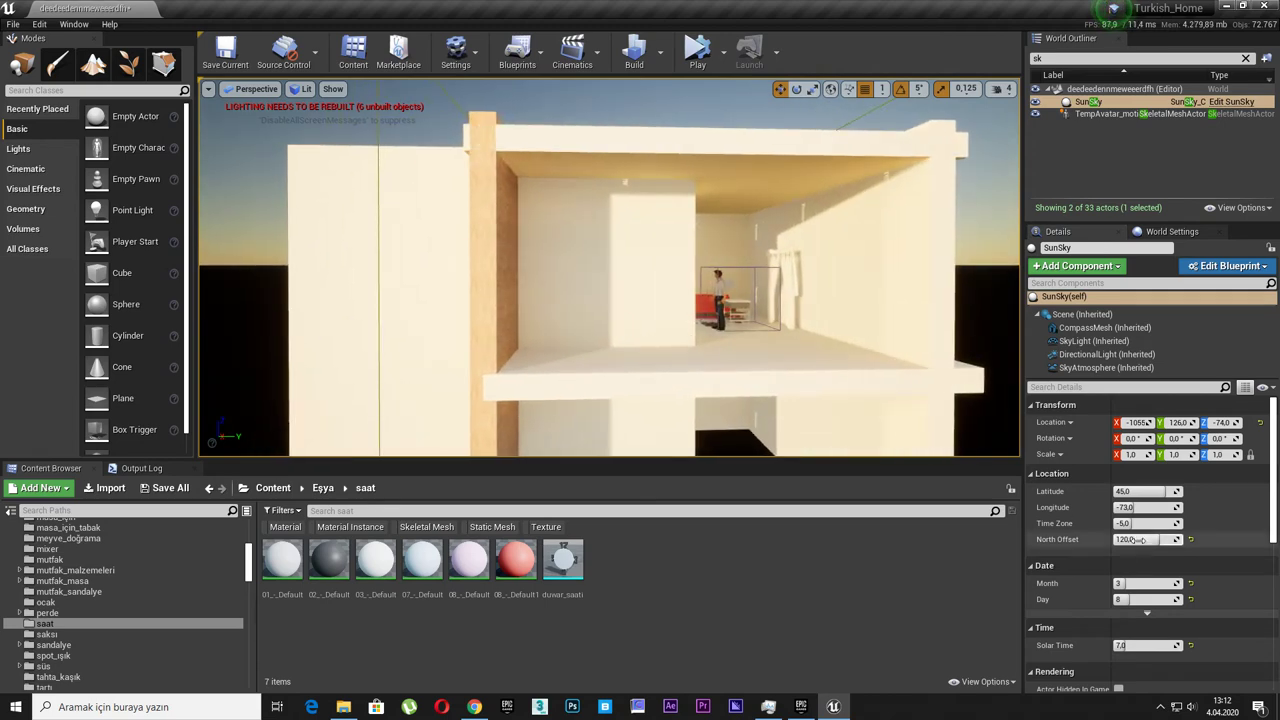
{"action": "type", "text": "150"}
{"action": "key", "text": "Return"}
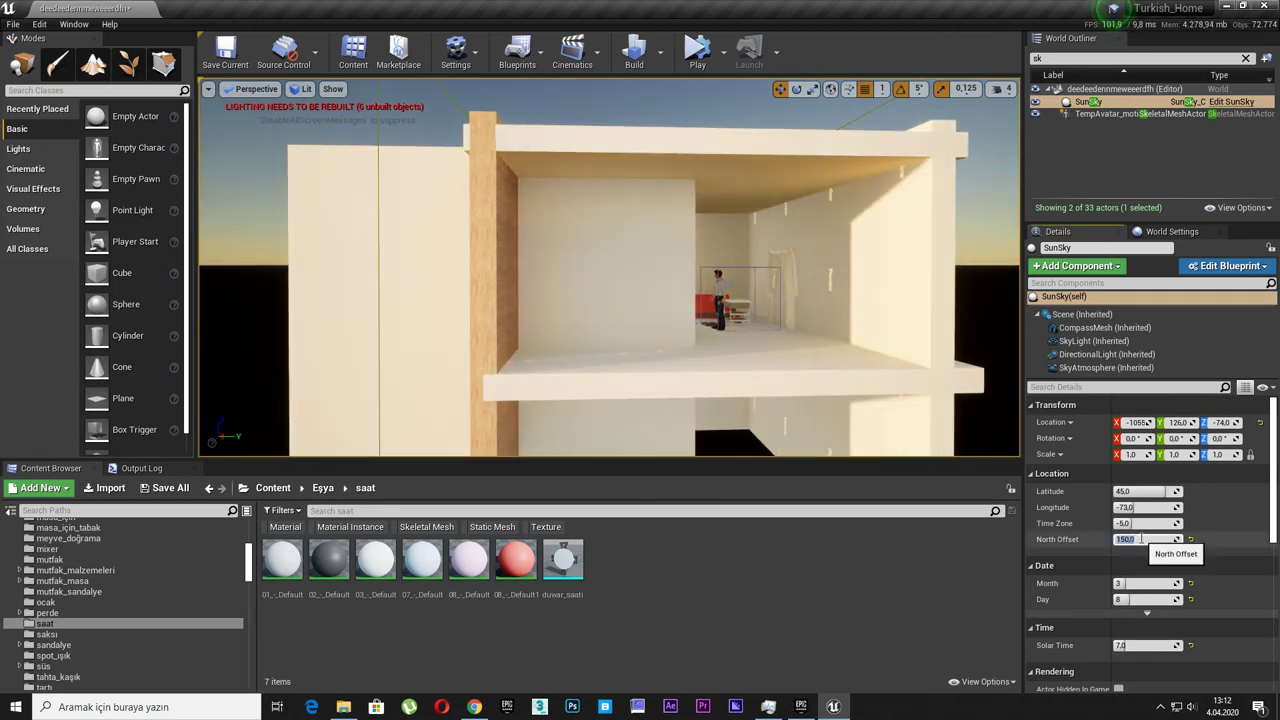
{"action": "left_click", "coordinate": [1148, 645]}
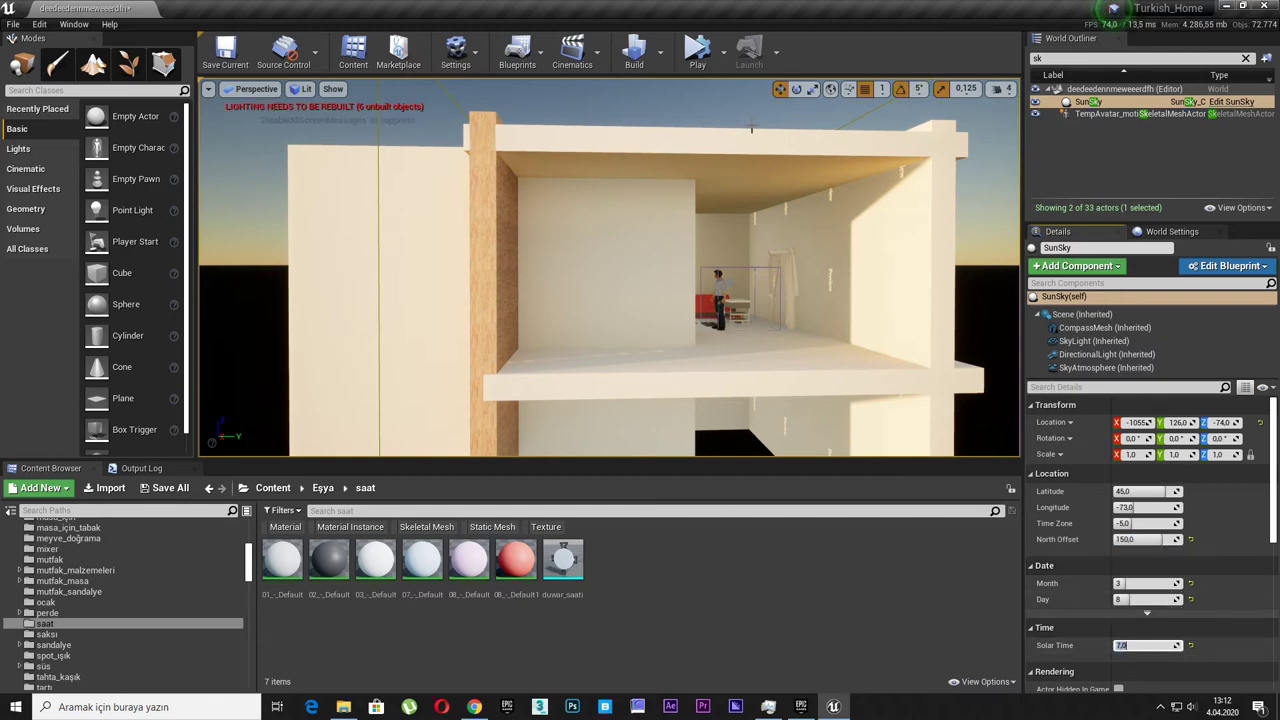
Start a lighting-only rebuild and watch GPU load on Task Manager's GPU page
{"action": "left_click", "coordinate": [661, 52]}
{"action": "left_click", "coordinate": [671, 88]}
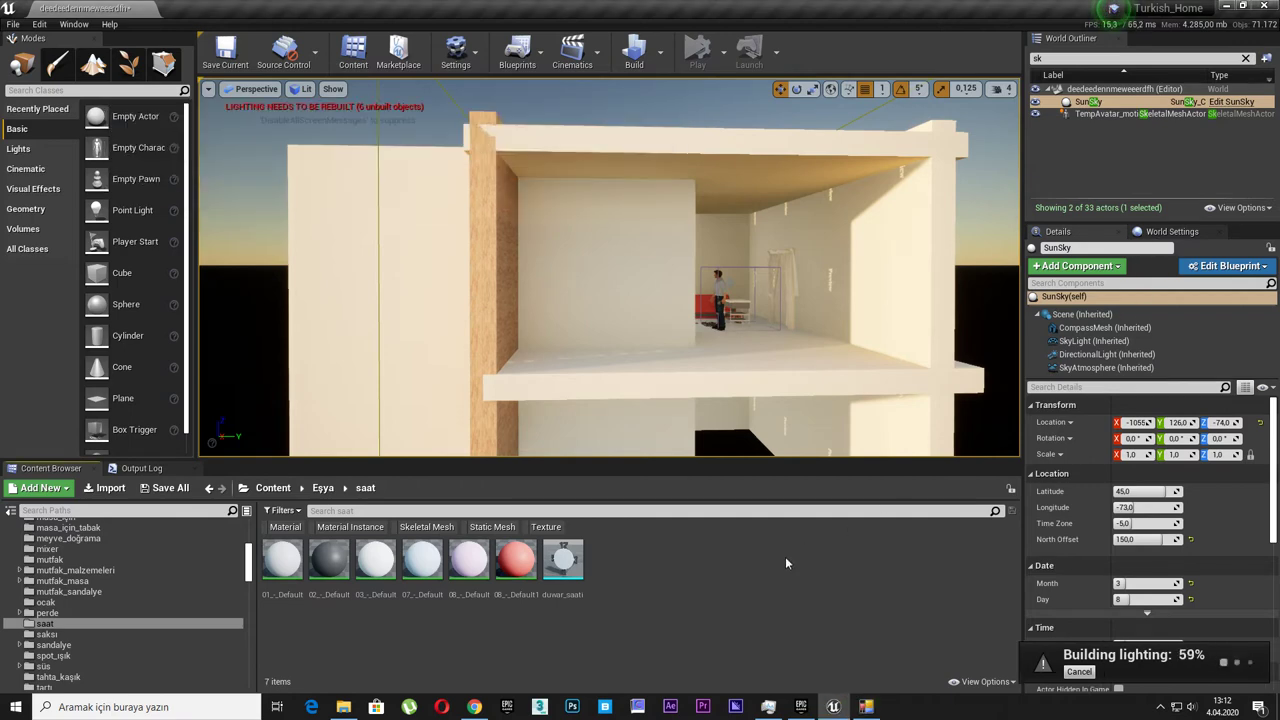
{"action": "left_click", "coordinate": [767, 706]}
{"action": "left_click", "coordinate": [767, 706]}
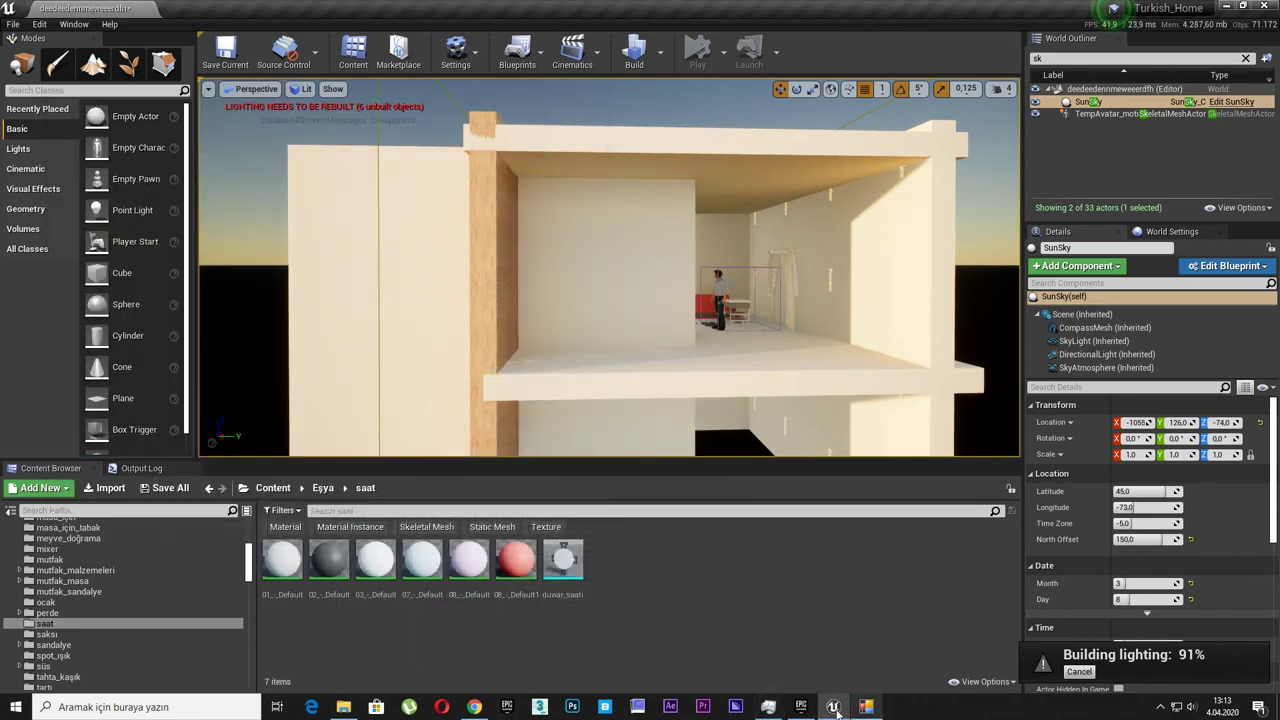
{"action": "left_click", "coordinate": [767, 706]}
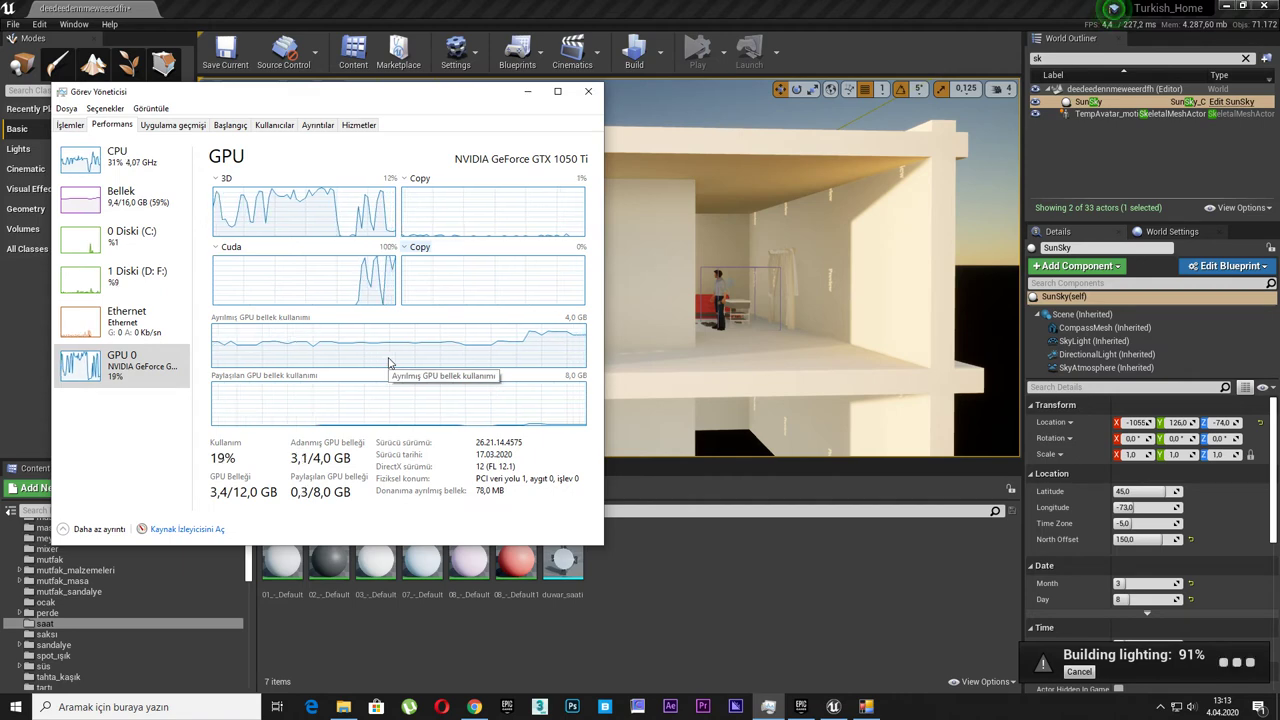
Back in the editor, lower Solar Time to about 6.89 to darken the sky
{"action": "left_click", "coordinate": [761, 592]}
{"action": "right_click_drag", "start_coordinate": [766, 371], "coordinate": [625, 350]}
{"action": "left_click_drag", "start_coordinate": [1147, 641], "coordinate": [1120, 645]}
{"action": "right_click_drag", "start_coordinate": [706, 349], "coordinate": [640, 350]}
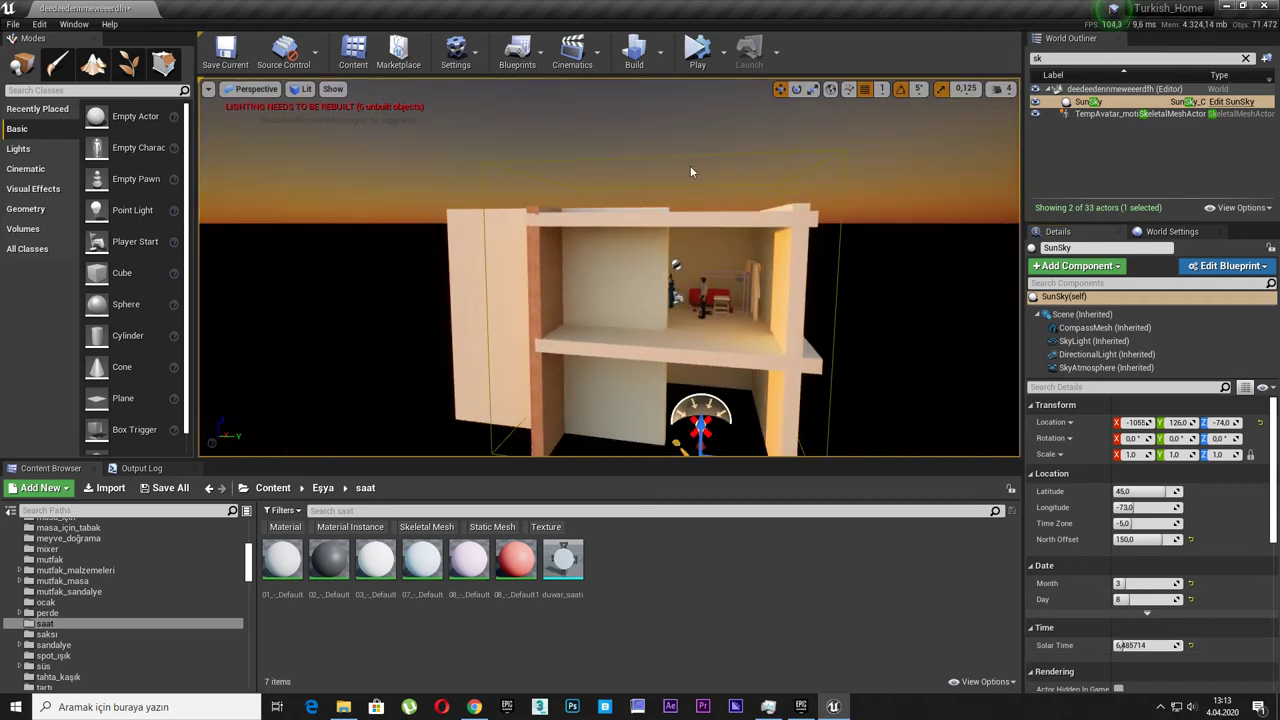
Build lighting only to bake the 6.9 solar-time dawn light into the house
{"action": "left_click", "coordinate": [660, 52]}
{"action": "left_click", "coordinate": [677, 92]}
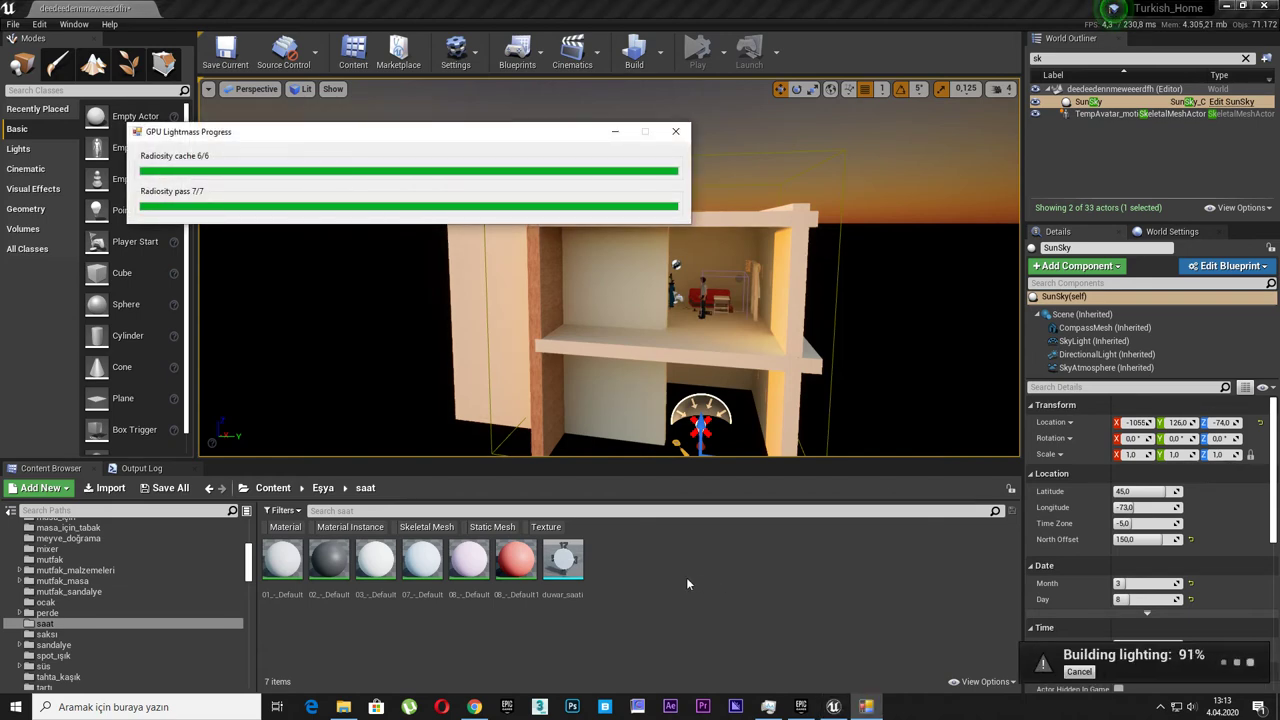
{"action": "left_click_drag", "start_coordinate": [689, 251], "coordinate": [715, 205]}
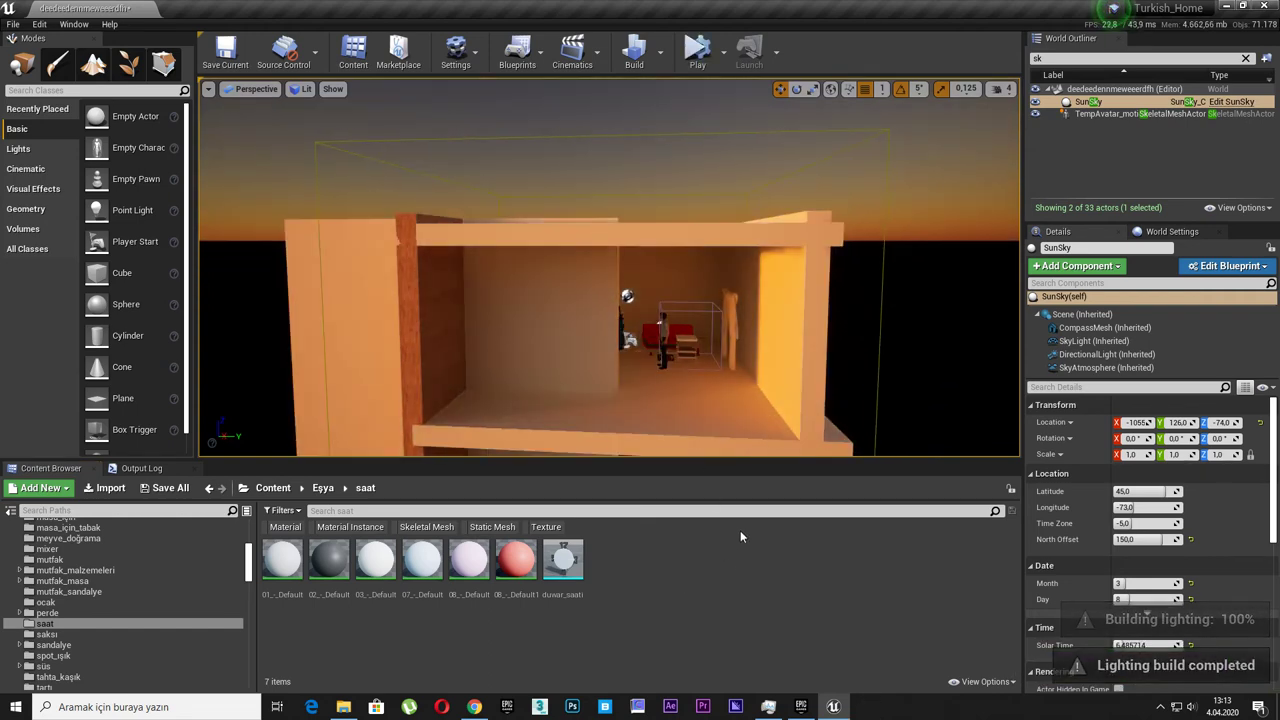
{"action": "mouse_move", "coordinate": [740, 440]}
{"action": "left_mouse_down"}
{"action": "mouse_move", "coordinate": [735, 380]}
{"action": "mouse_move", "coordinate": [660, 380]}
{"action": "left_mouse_up"}
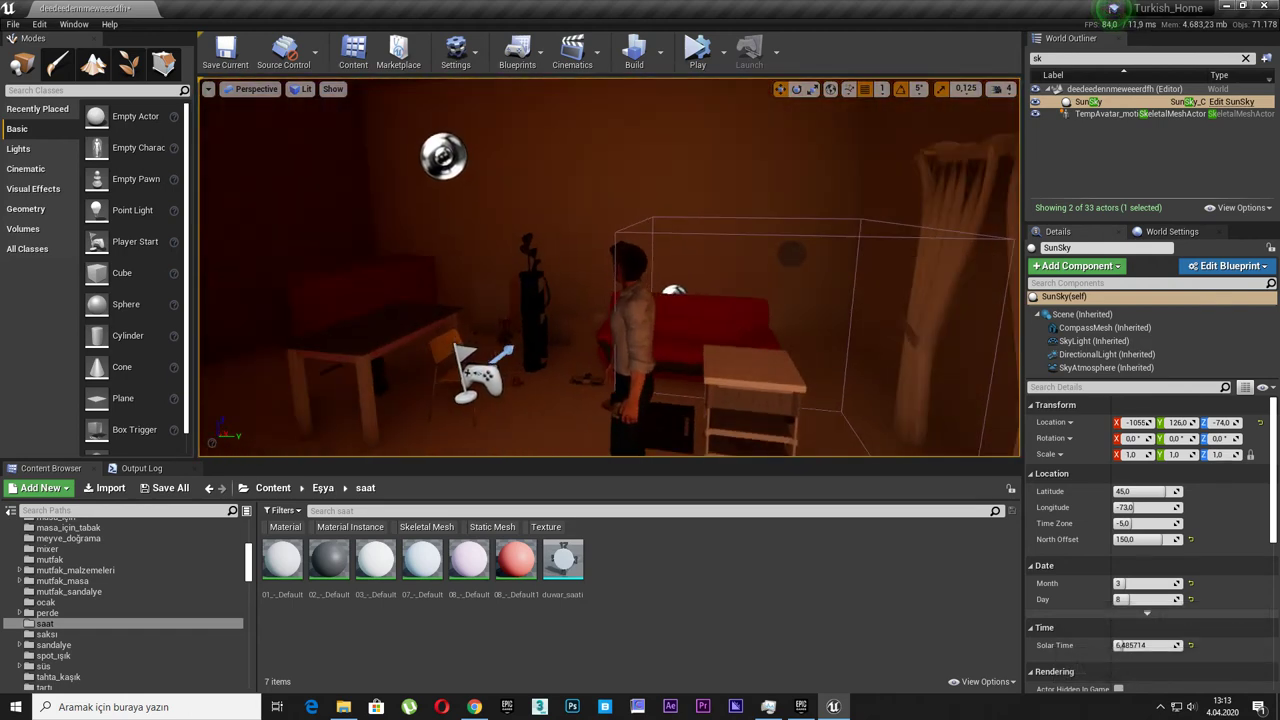
{"action": "key", "text": "F11"}
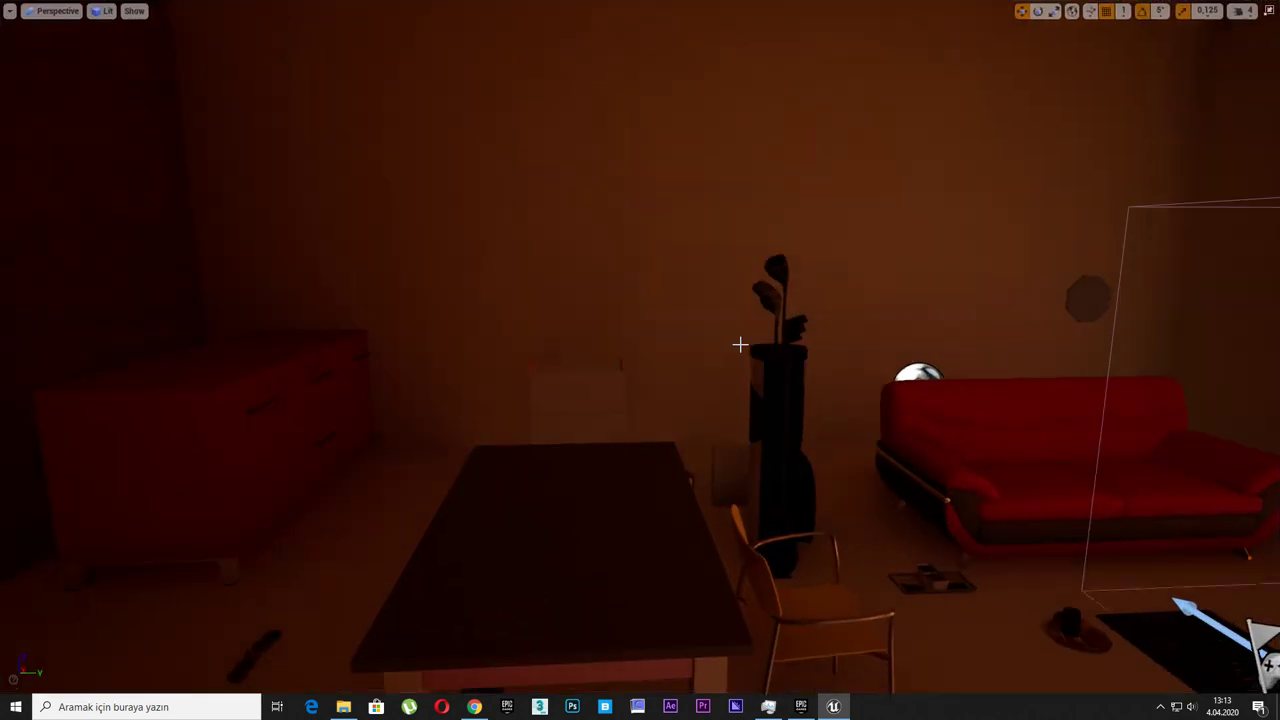
{"action": "mouse_move", "coordinate": [742, 344]}
{"action": "left_mouse_down"}
{"action": "mouse_move", "coordinate": [700, 344]}
{"action": "mouse_move", "coordinate": [620, 380]}
{"action": "left_mouse_up"}
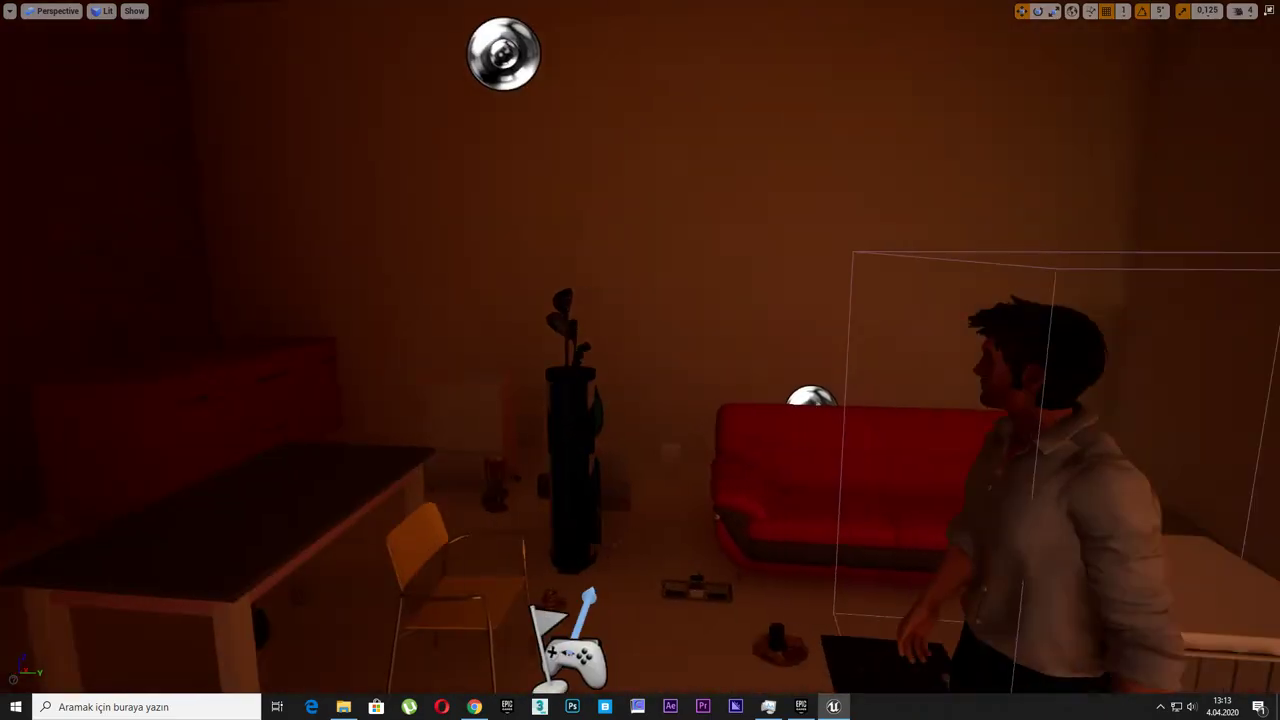
{"action": "left_click_drag", "start_coordinate": [712, 346], "coordinate": [712, 450]}
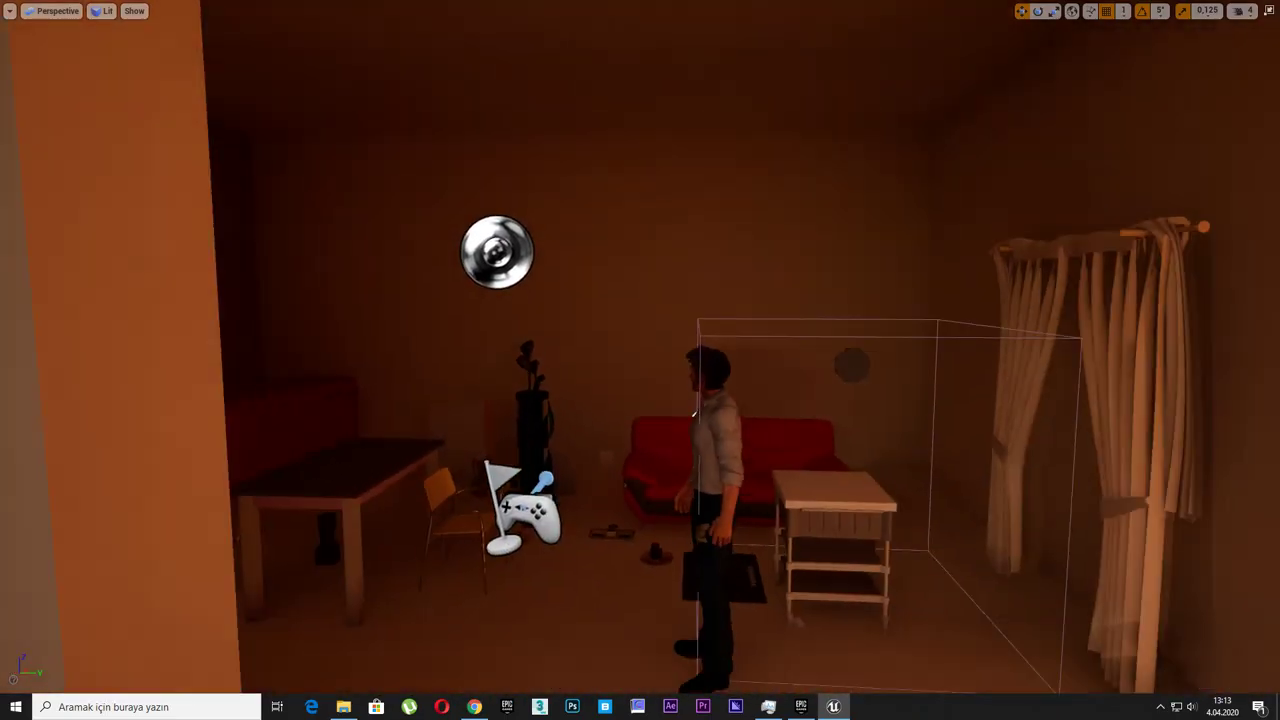
{"action": "key", "text": "F11"}
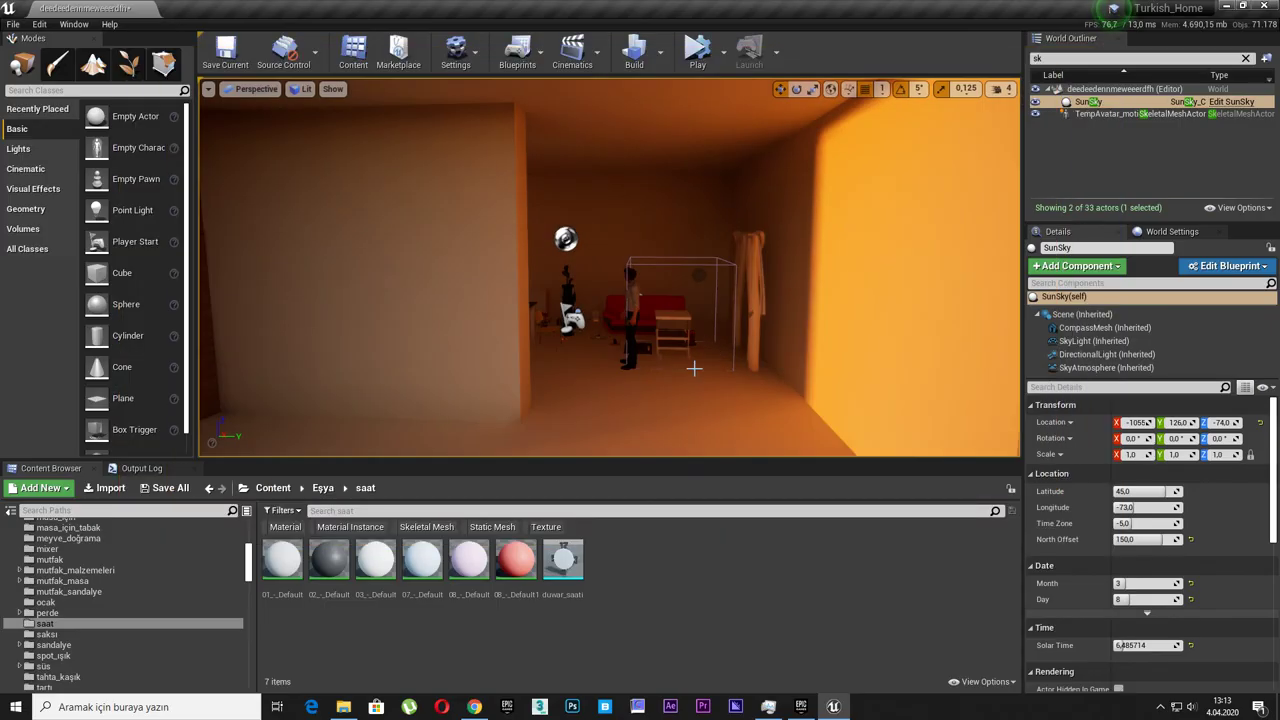
{"action": "left_click_drag", "start_coordinate": [694, 363], "coordinate": [694, 450]}
{"action": "type", "text": "12"}
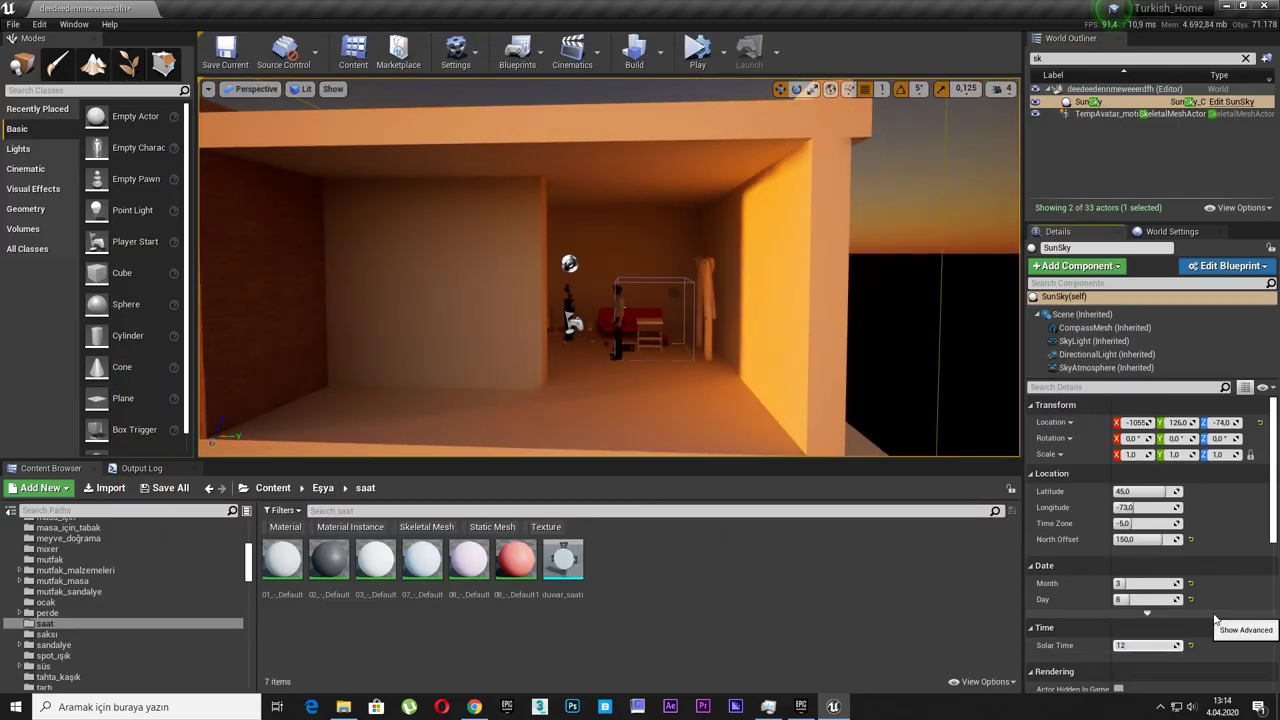
Set Solar Time to 12.0, then to 15.0, checking the sky and room
{"action": "key", "text": "Return"}
{"action": "left_click_drag", "start_coordinate": [608, 300], "coordinate": [650, 300]}
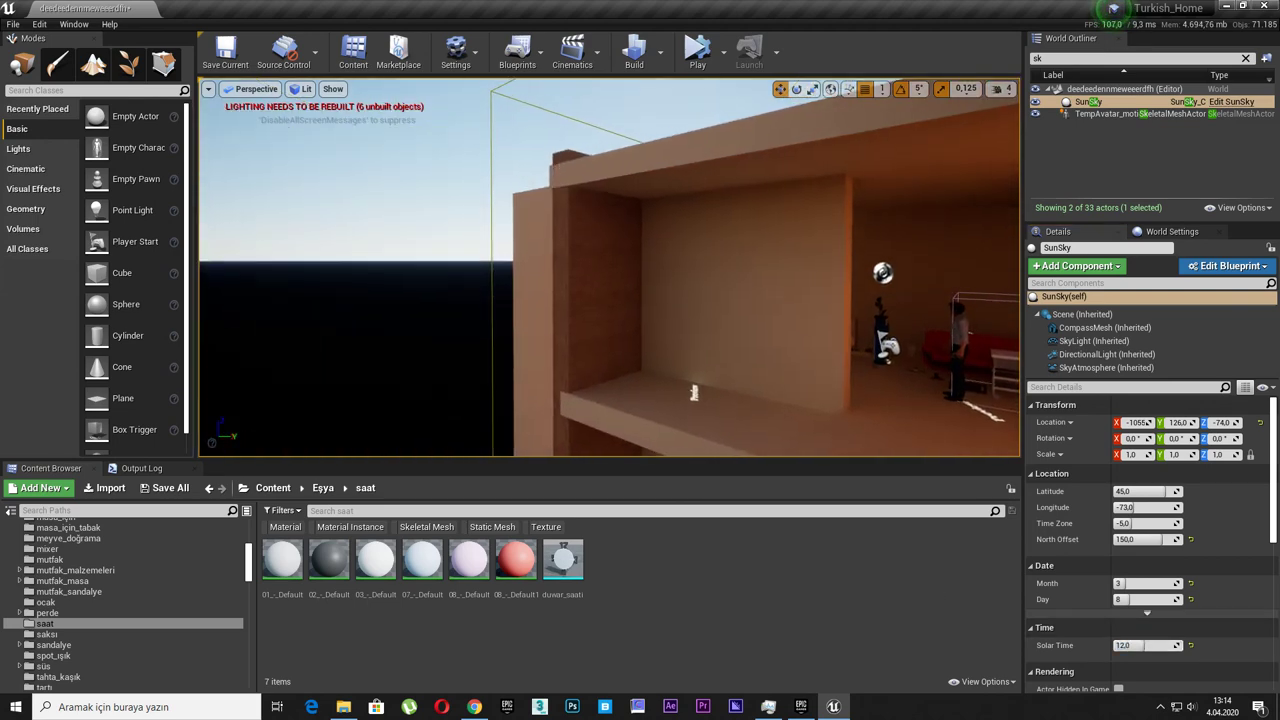
{"action": "mouse_move", "coordinate": [608, 300]}
{"action": "right_mouse_down"}
{"action": "mouse_move", "coordinate": [608, 200]}
{"action": "mouse_move", "coordinate": [608, 320]}
{"action": "right_mouse_up"}
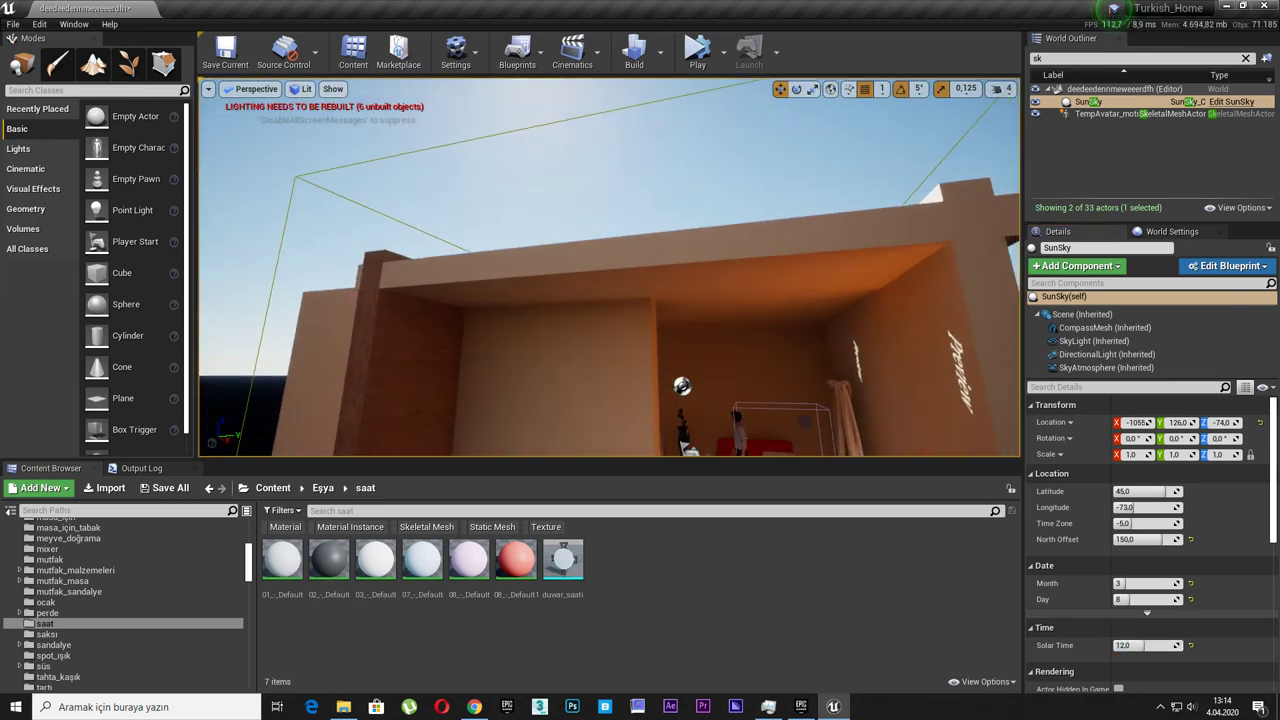
{"action": "right_click_drag", "start_coordinate": [815, 340], "coordinate": [815, 369]}
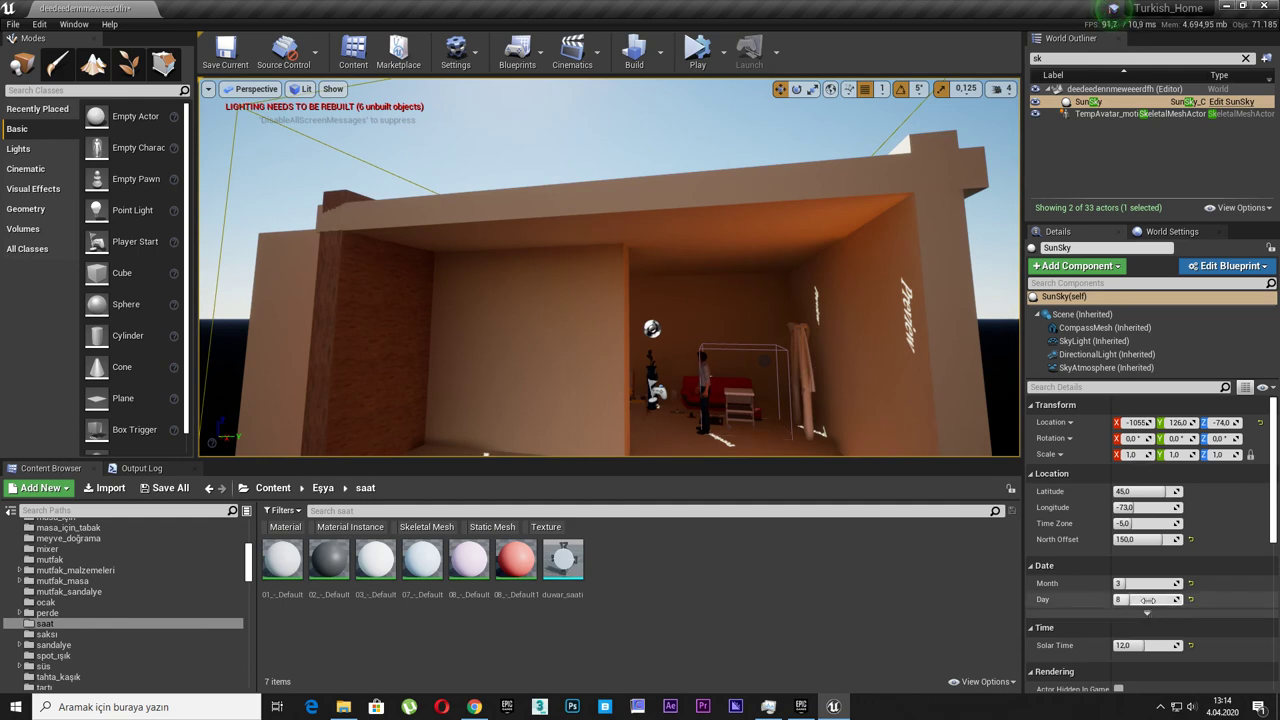
{"action": "left_click", "coordinate": [1148, 645]}
{"action": "type", "text": "15"}
{"action": "key", "text": "Return"}
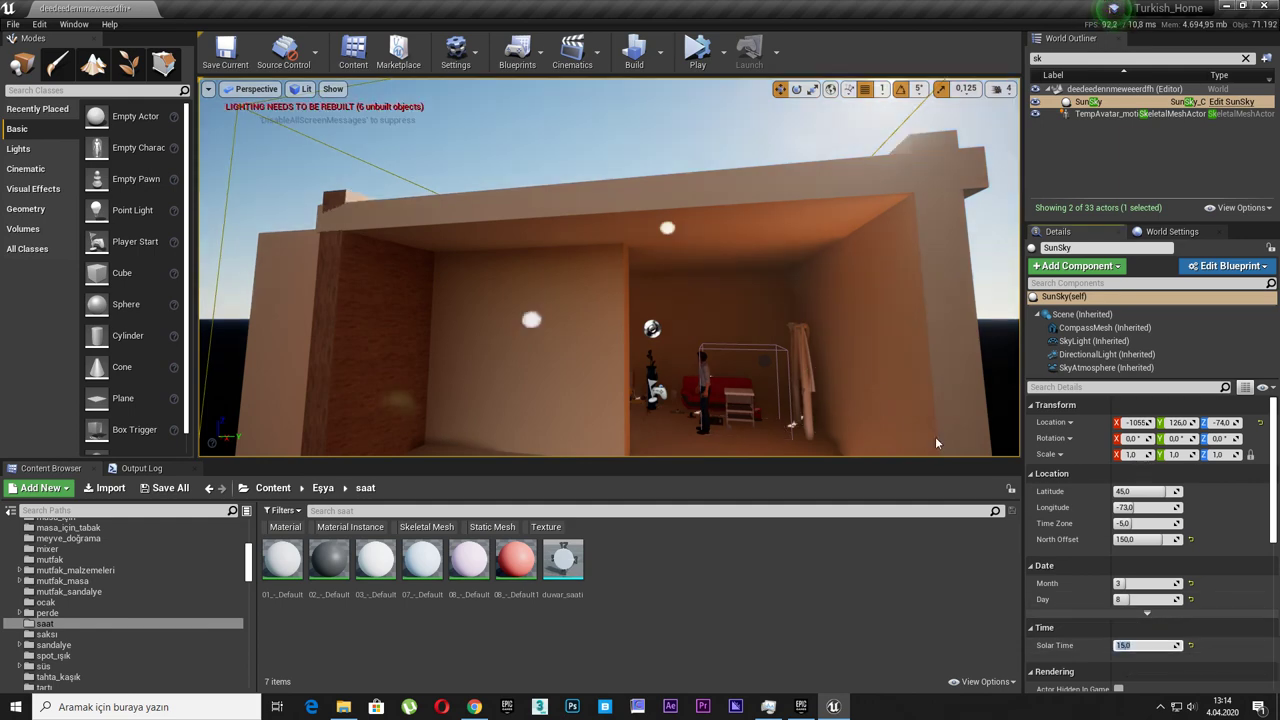
{"action": "right_click_drag", "start_coordinate": [840, 300], "coordinate": [840, 338]}
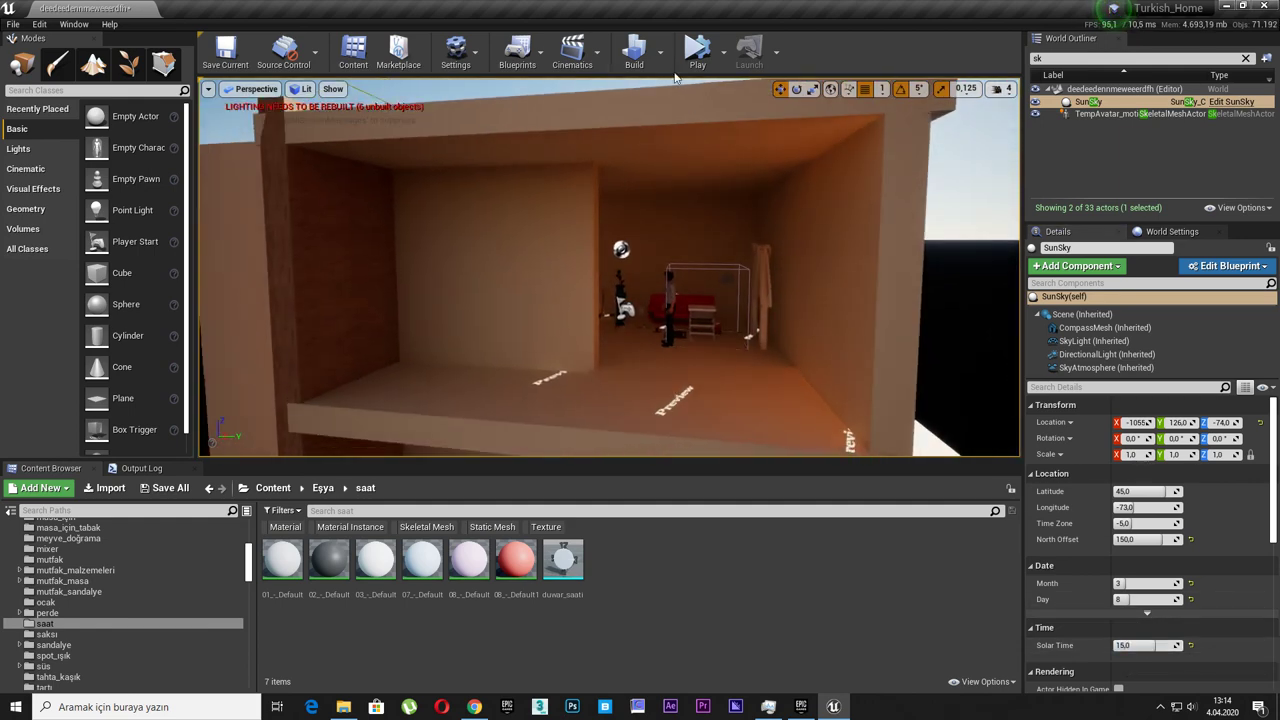
{"action": "left_click", "coordinate": [660, 52]}
Build lighting only for the 15.0 sun and show the SkyAtmosphere component settings
{"action": "left_click", "coordinate": [700, 90]}
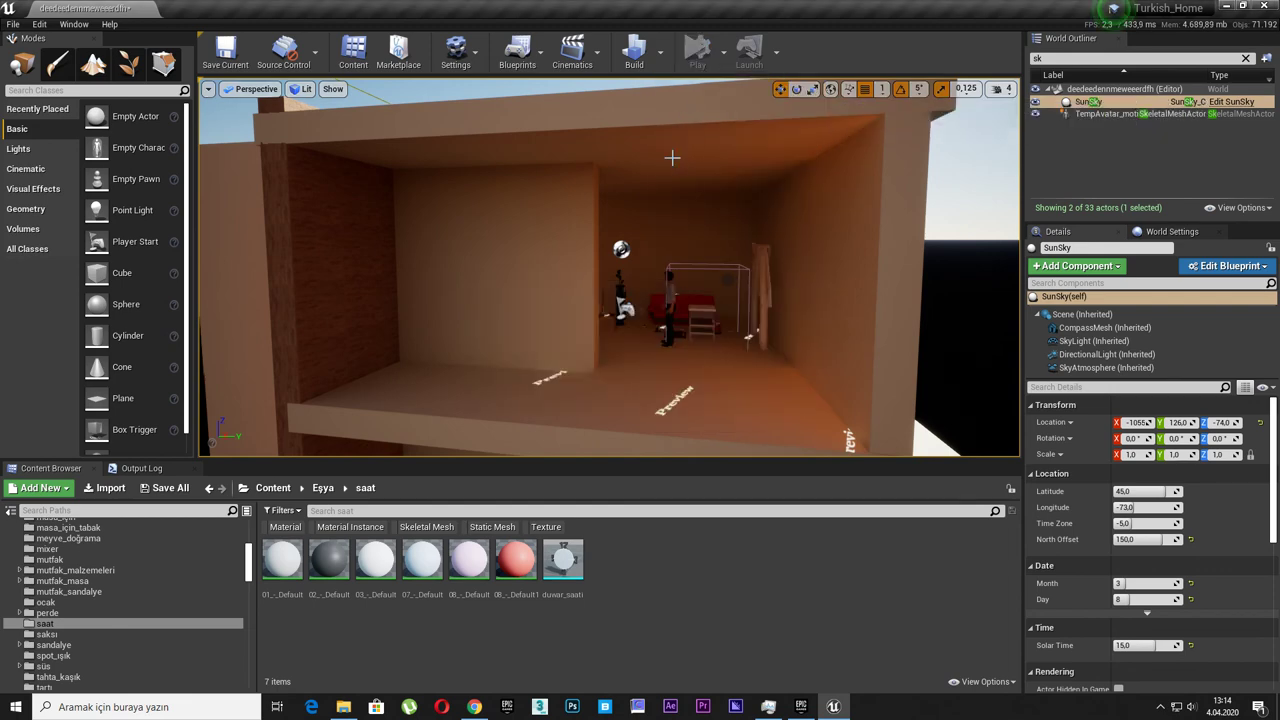
{"action": "left_click", "coordinate": [1095, 367]}
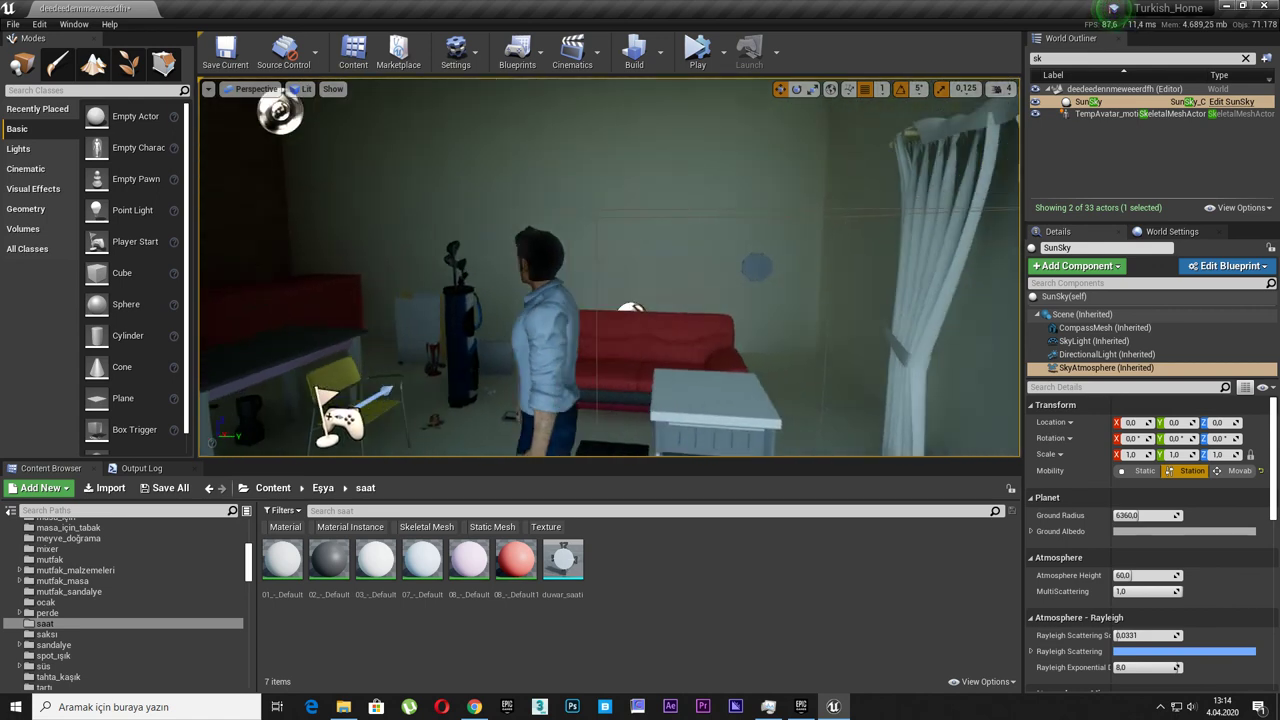
Scroll to the Mie and absorption atmosphere settings and frame the whole SunSky actor
{"action": "right_click_drag", "start_coordinate": [810, 328], "coordinate": [810, 328]}
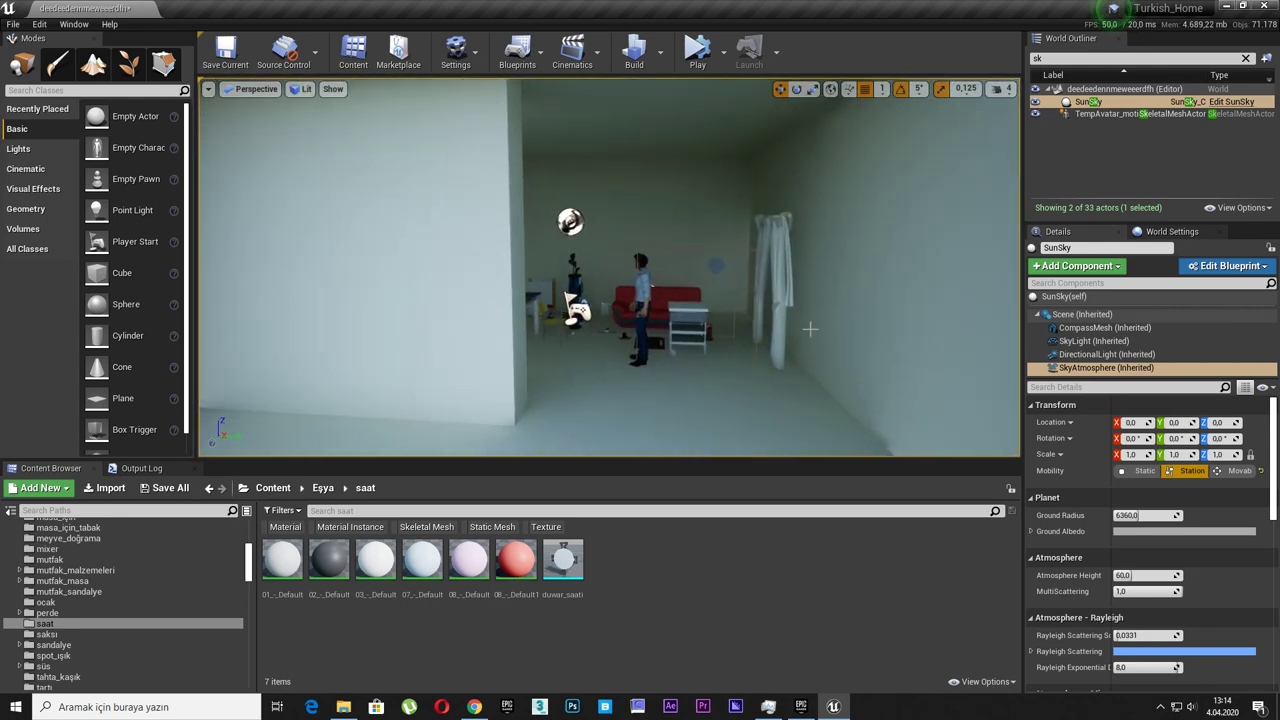
{"action": "scroll", "coordinate": [1078, 550], "scroll_direction": "down", "scroll_amount": 3}
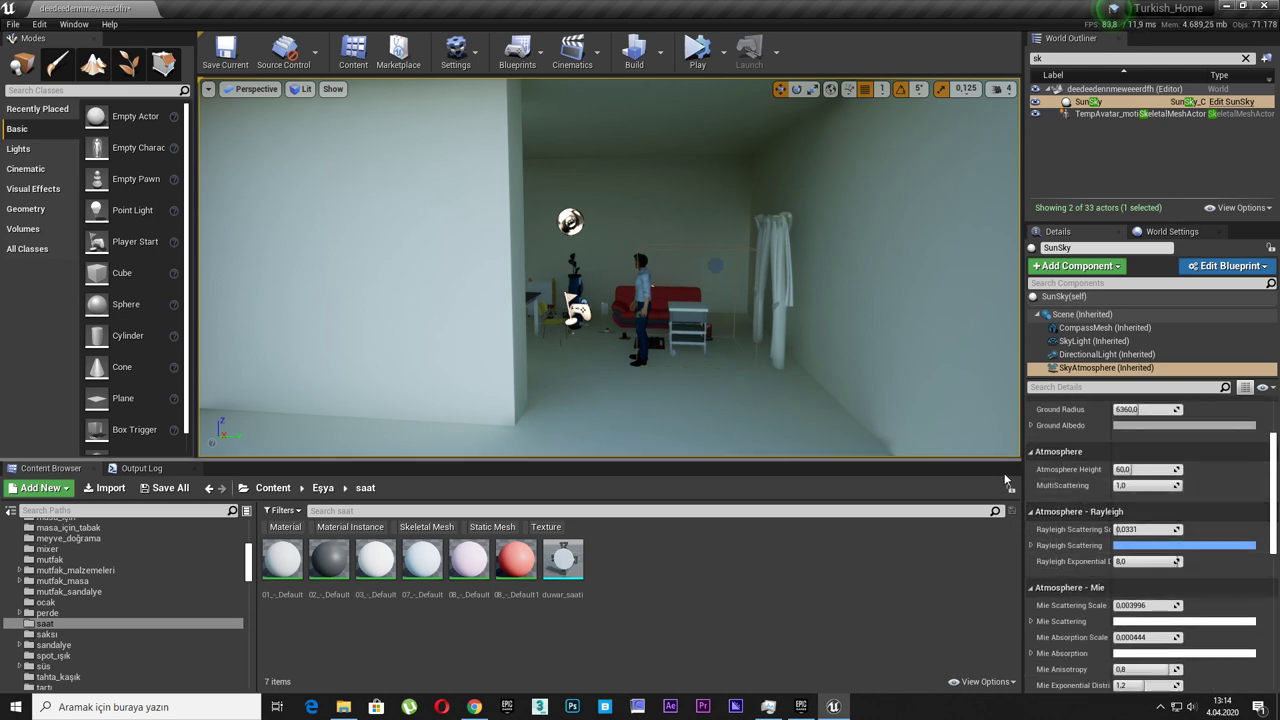
{"action": "scroll", "coordinate": [1093, 587], "scroll_direction": "down", "scroll_amount": 4}
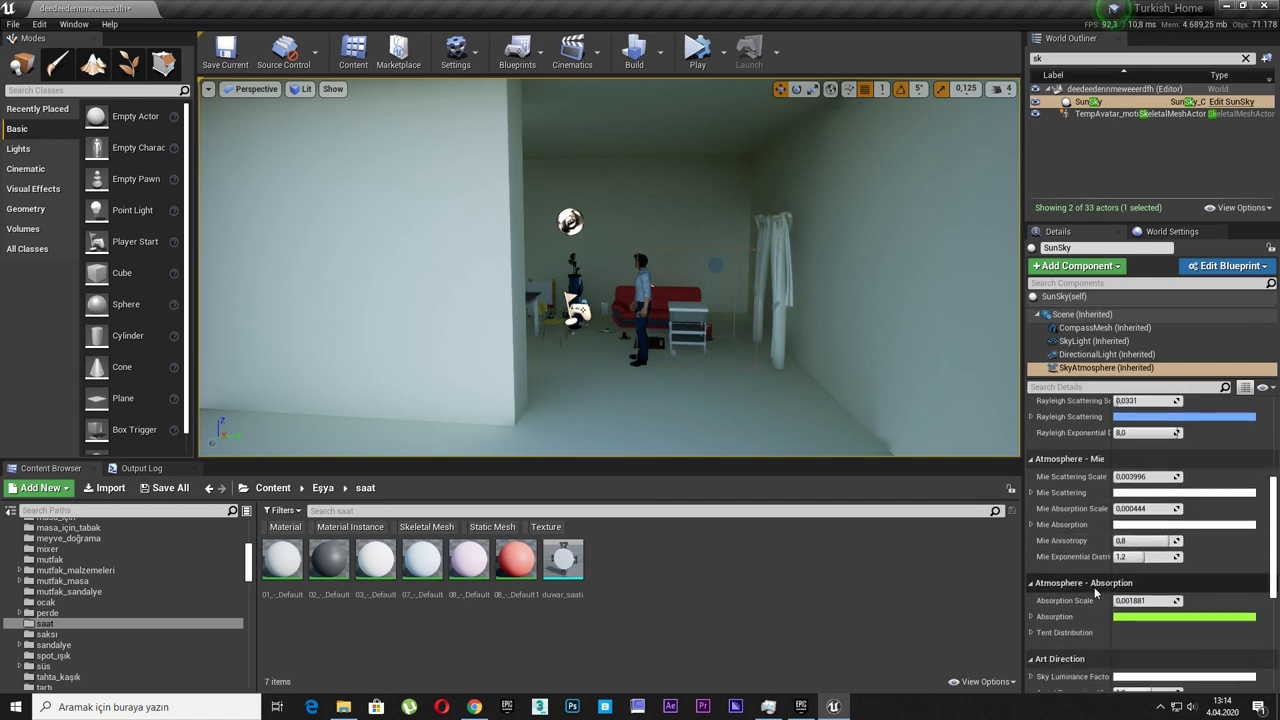
{"action": "key", "text": "f"}
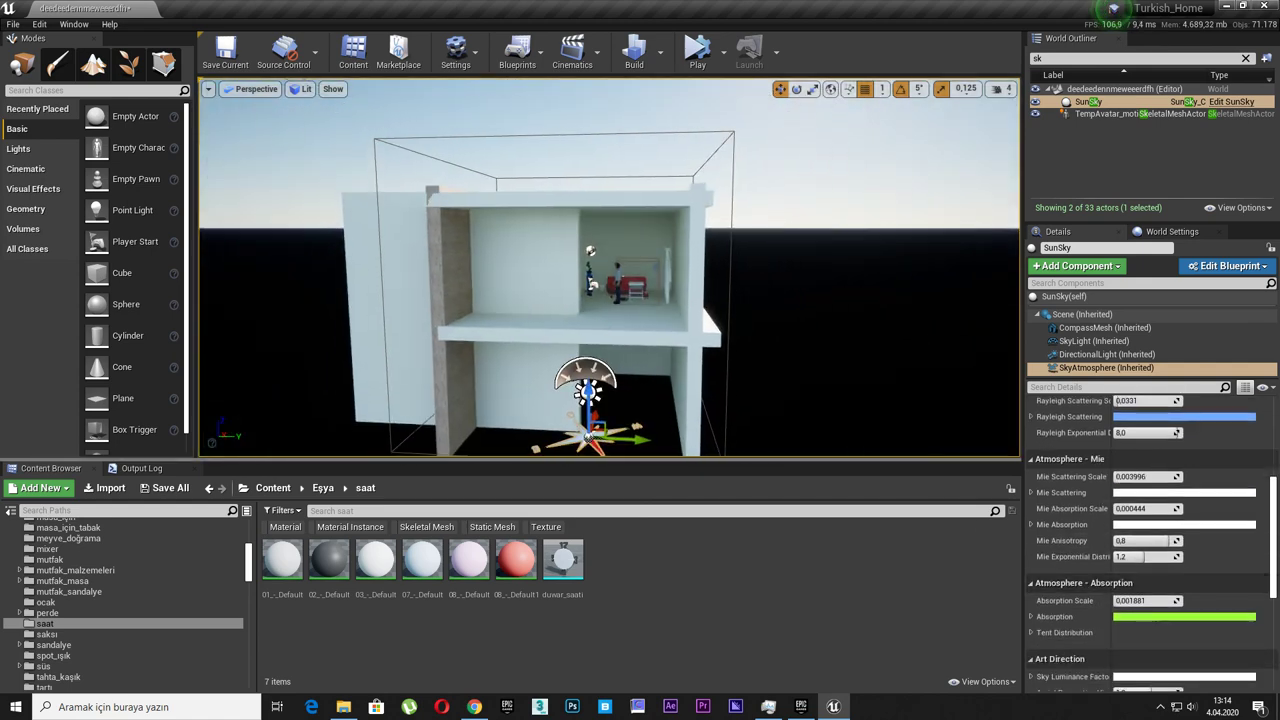